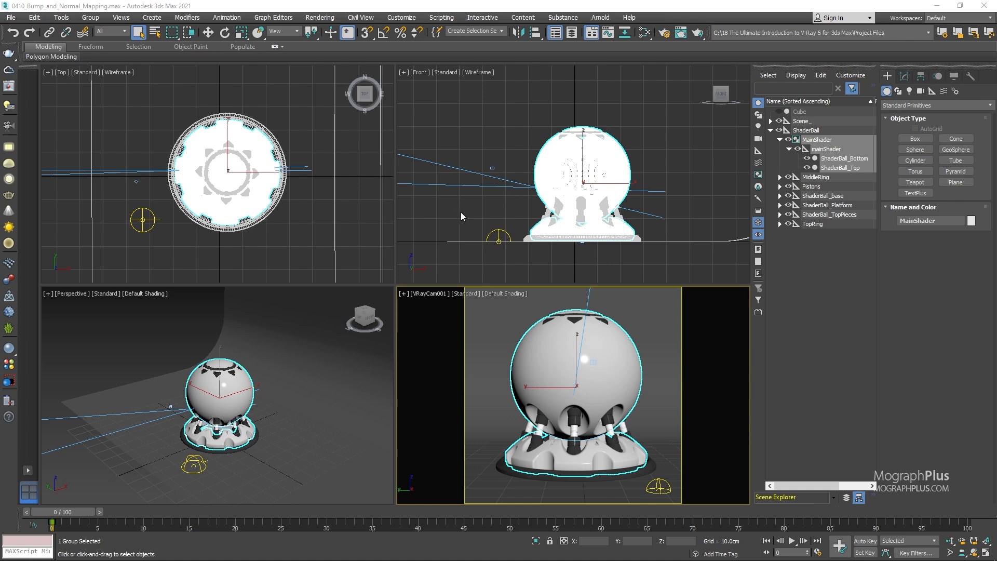
Step: Start interactive rendering in the V-Ray Frame Buffer and arrange it side by side with the Slate Material Editor
click(368, 1)
right_click(444, 228)
key(m)
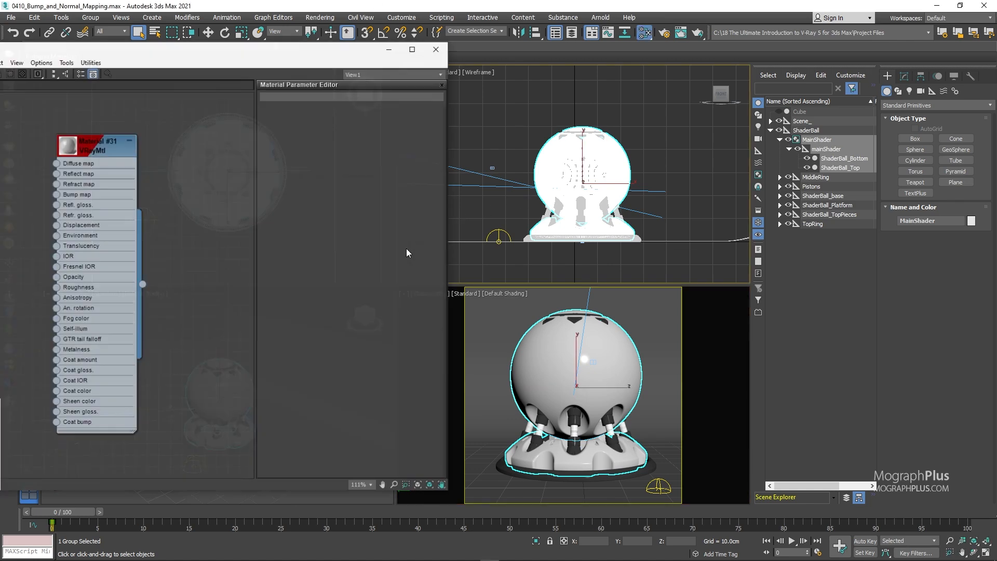
click(11, 87)
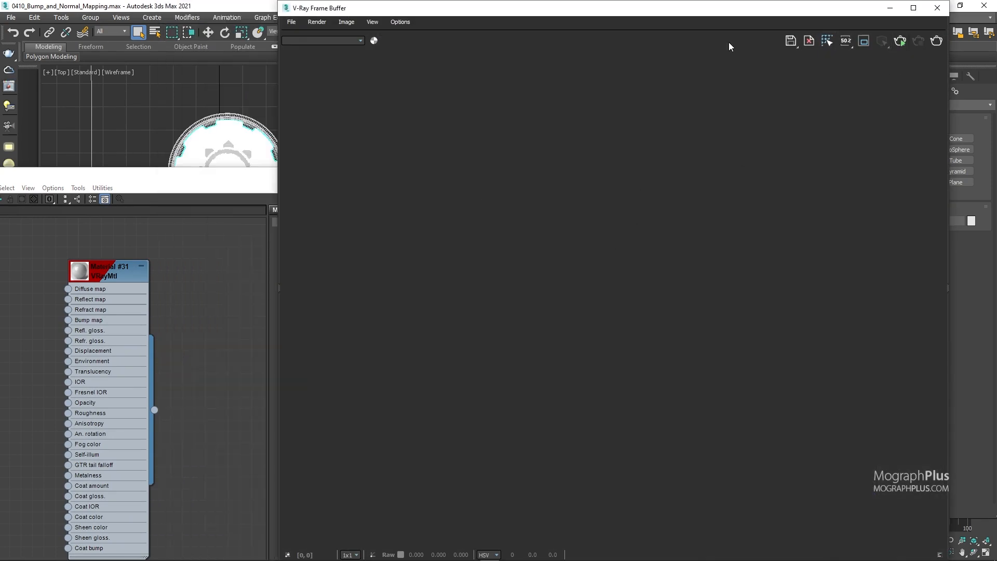
drag(284, 4, 637, 46)
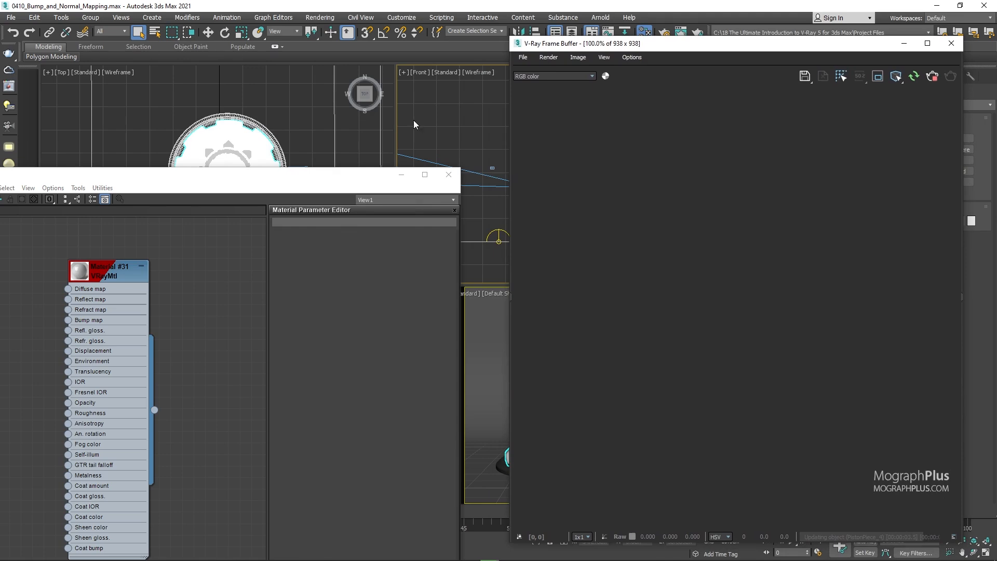
drag(342, 181, 385, 32)
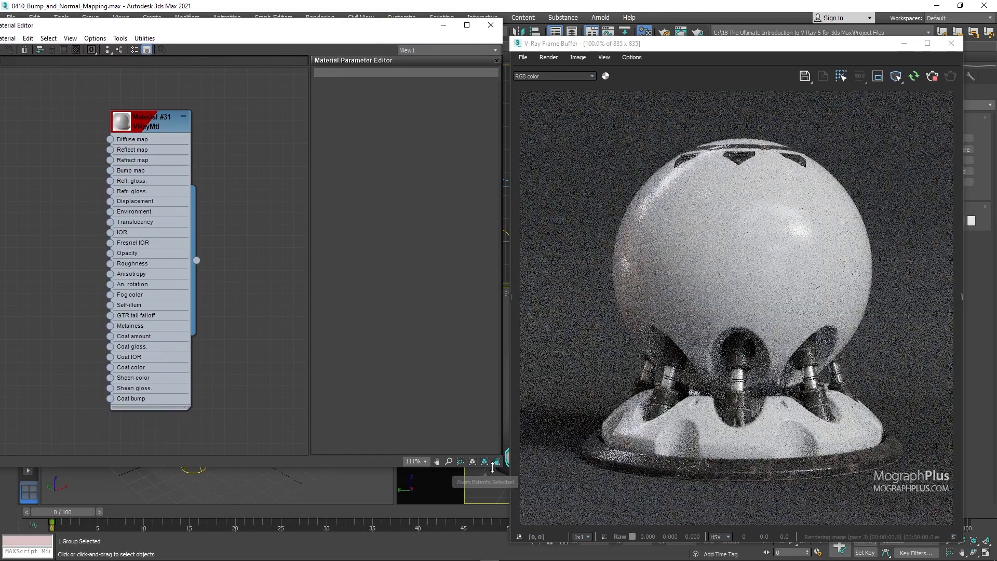
drag(507, 501, 507, 551)
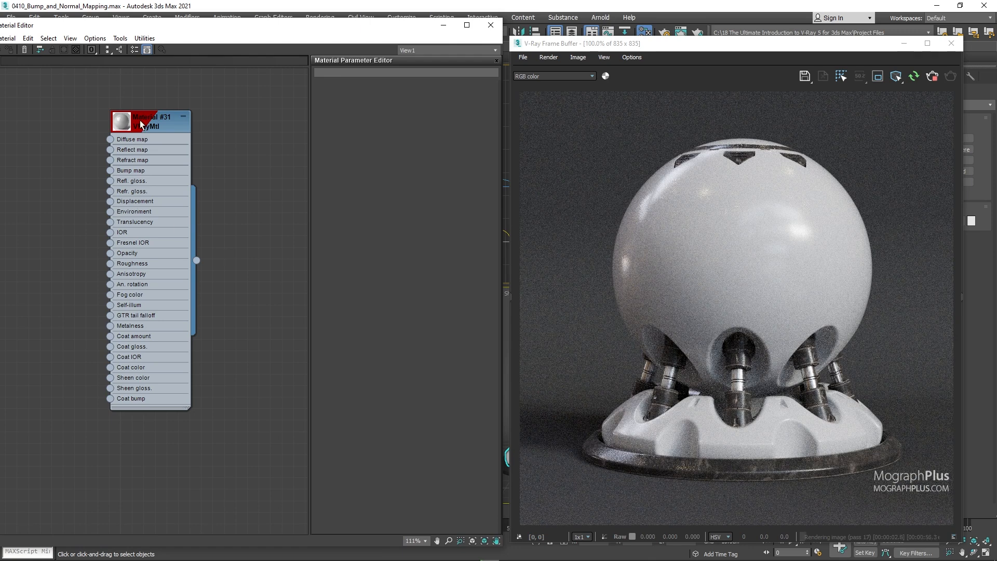
Step: Show Material #31's parameters and add a Noise map with a size of 4 beside its node
drag(152, 127, 236, 119)
double_click(230, 121)
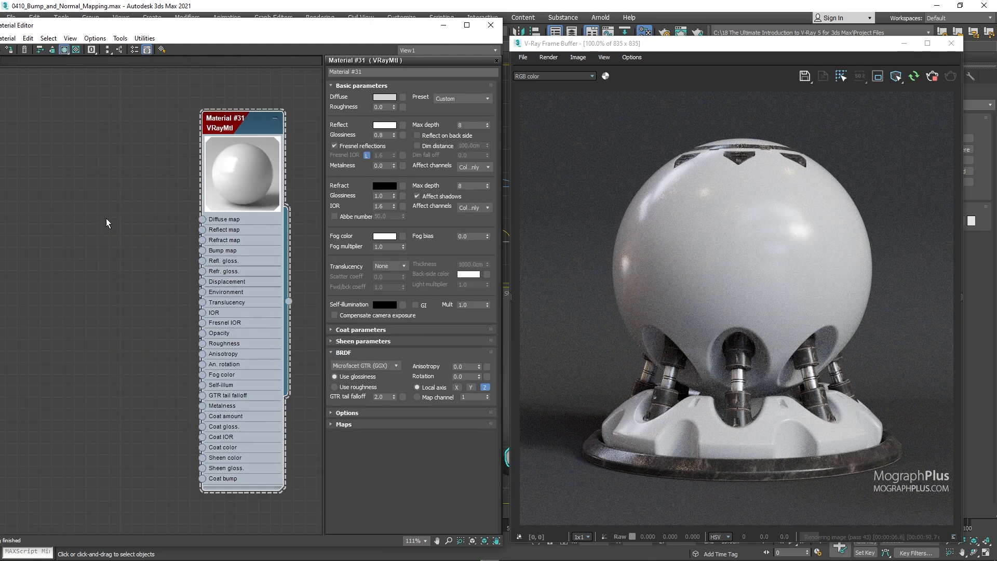
right_click(79, 248)
mouse_move(130, 255)
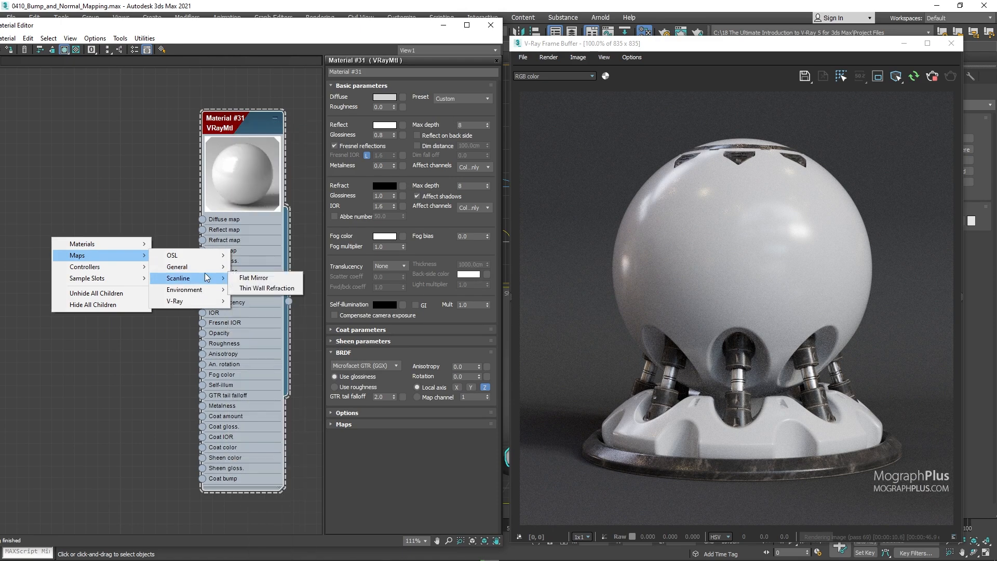
mouse_move(202, 271)
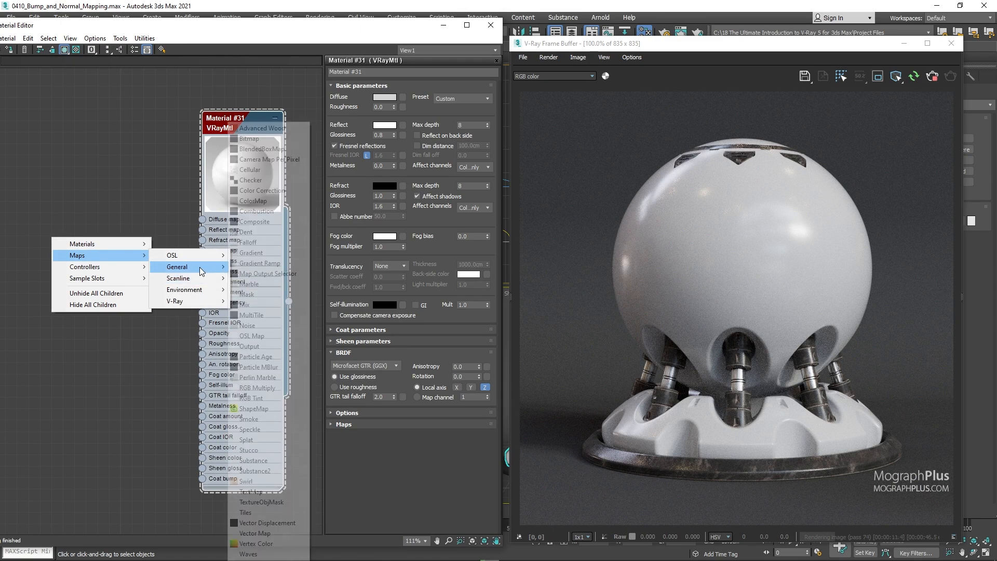
click(279, 333)
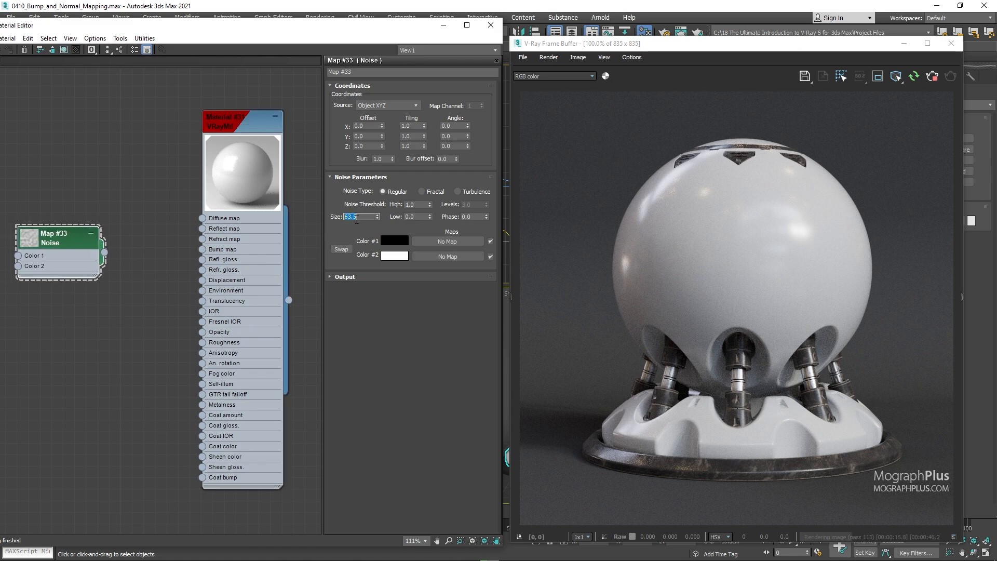
text(4)
key(Return)
Step: Expand the map slots of Material #31 and connect the Noise map to its Bump map input
click(242, 132)
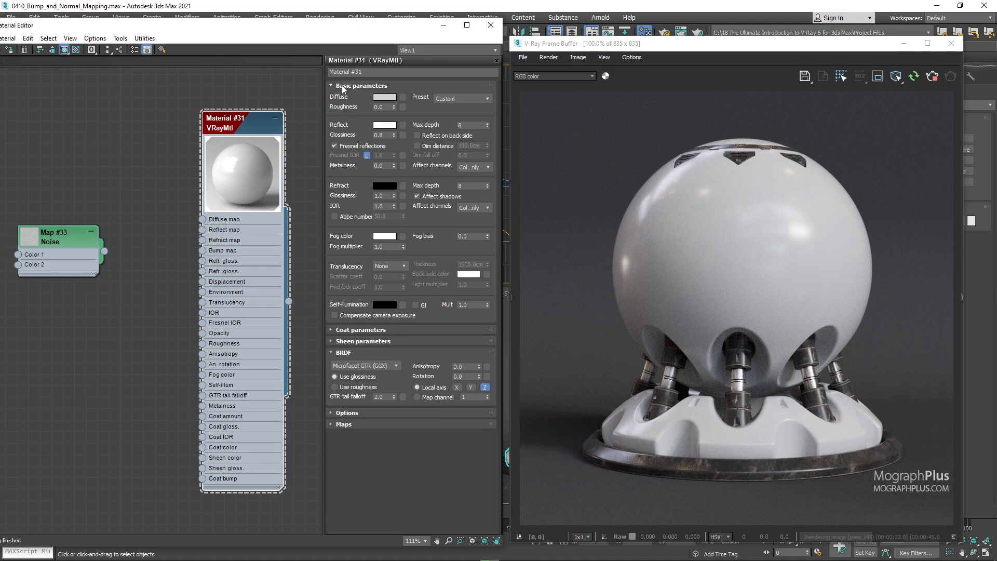
click(343, 86)
click(361, 192)
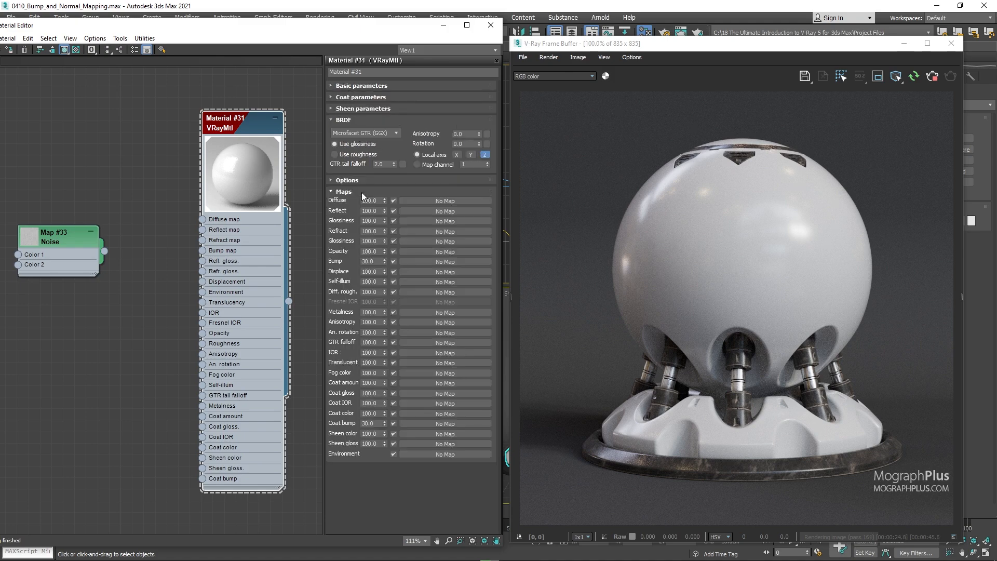
click(374, 261)
drag(104, 253, 202, 250)
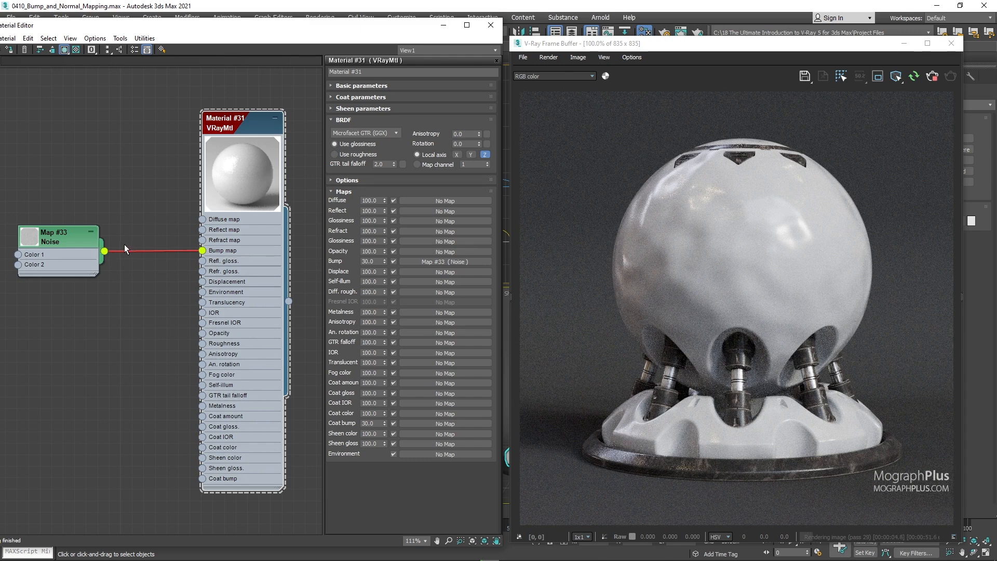
Step: Reposition the editor and render windows and examine the bump effect on the sphere up close
drag(521, 46, 553, 42)
drag(376, 30, 410, 30)
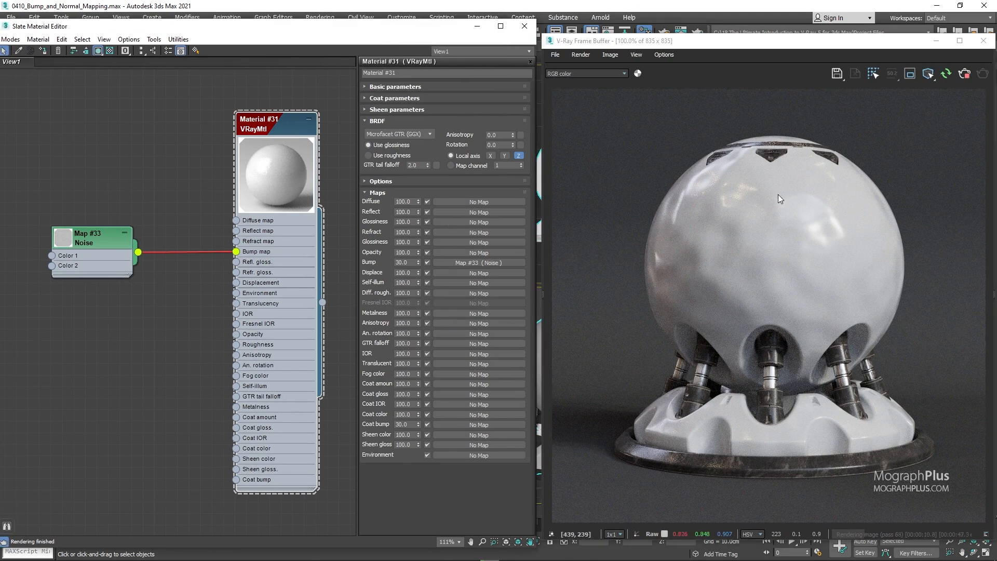
scroll(694, 208, up, 3)
scroll(639, 171, down, 1)
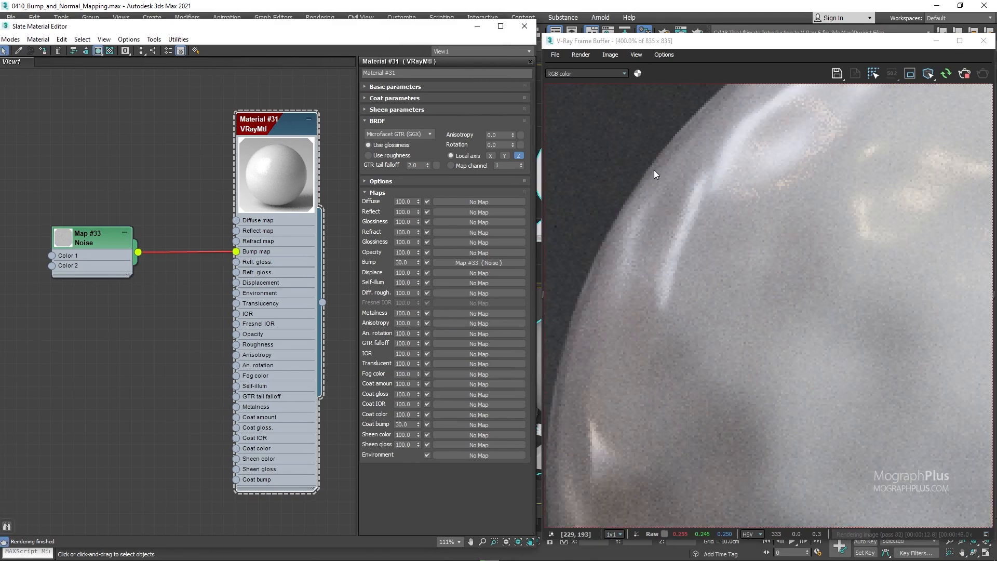
scroll(680, 205, down, 1)
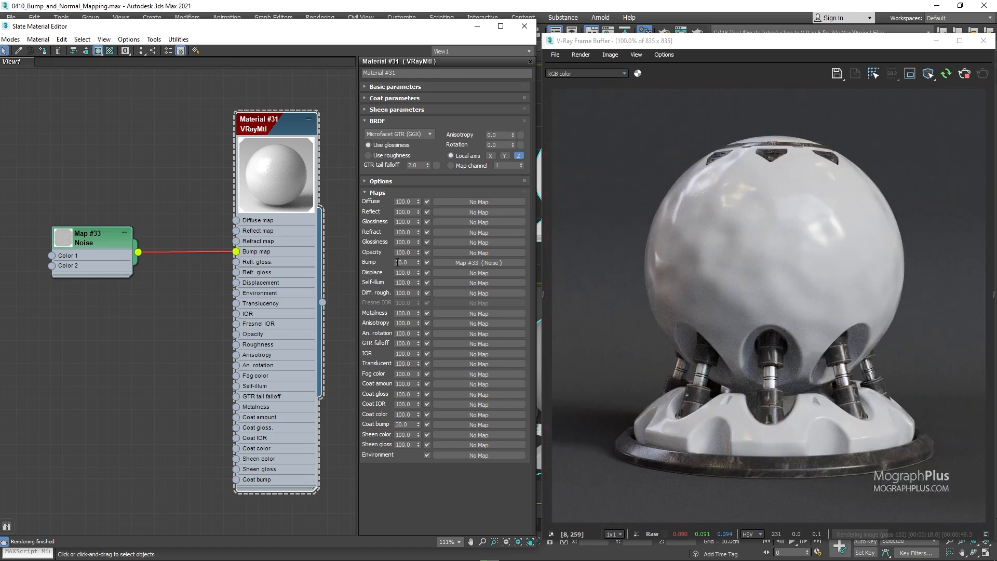
Step: Try a Bump amount of 10 on the material, followed by 30
click(378, 193)
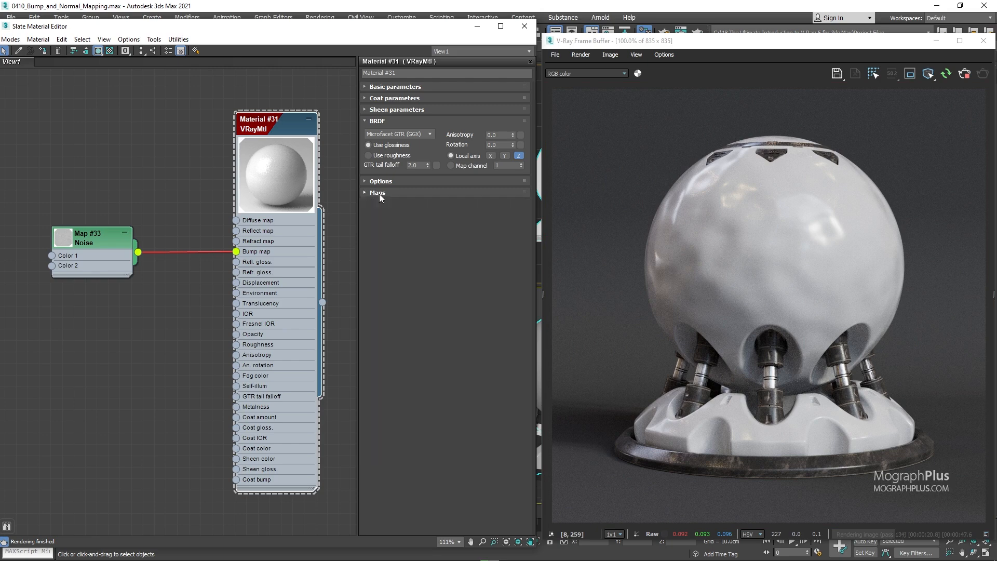
click(377, 193)
double_click(408, 263)
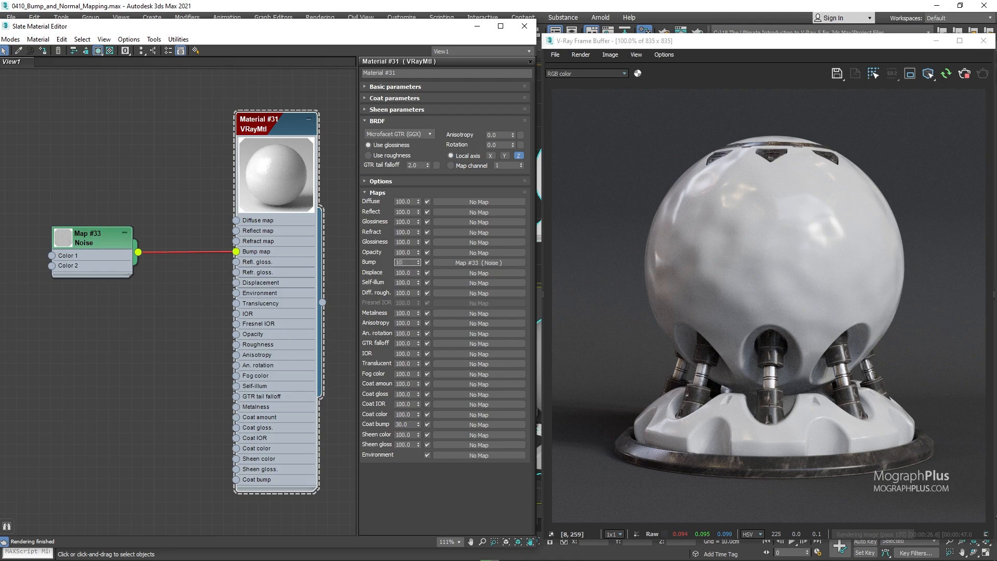
text(10)
key(Return)
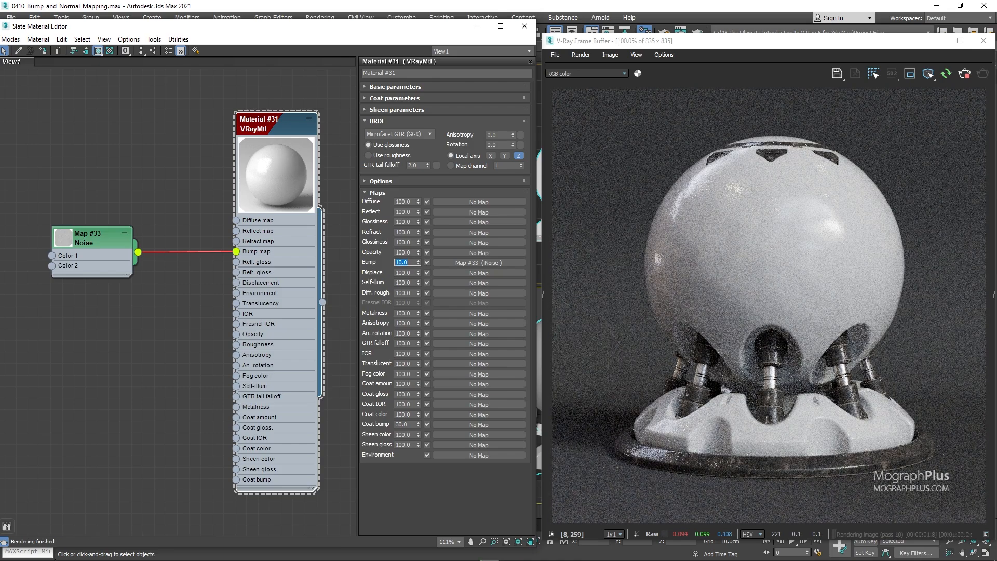
text(30)
key(Return)
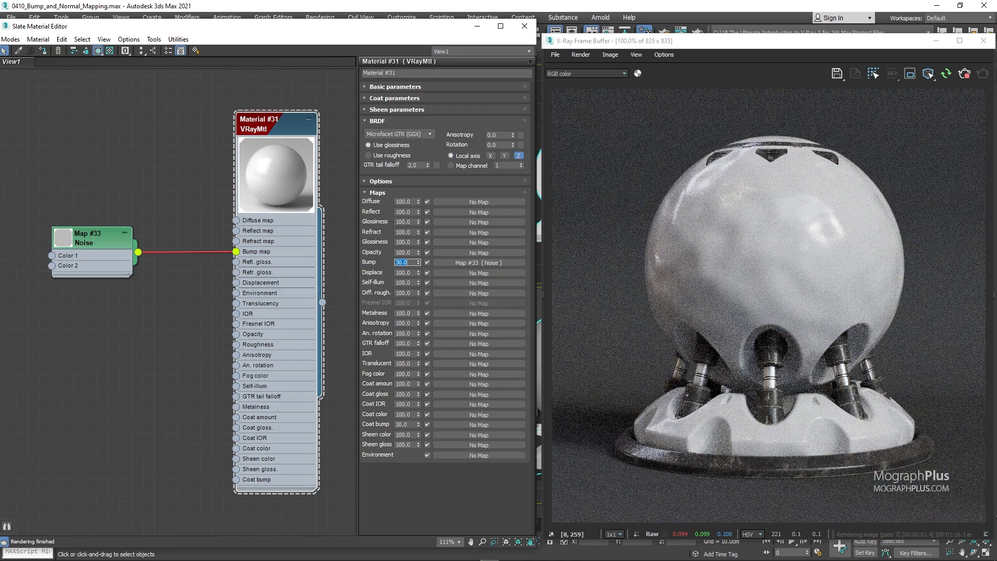
Step: Try Bump amounts of 60, 100 and 200 and examine the stronger relief in the render
text(60)
key(Return)
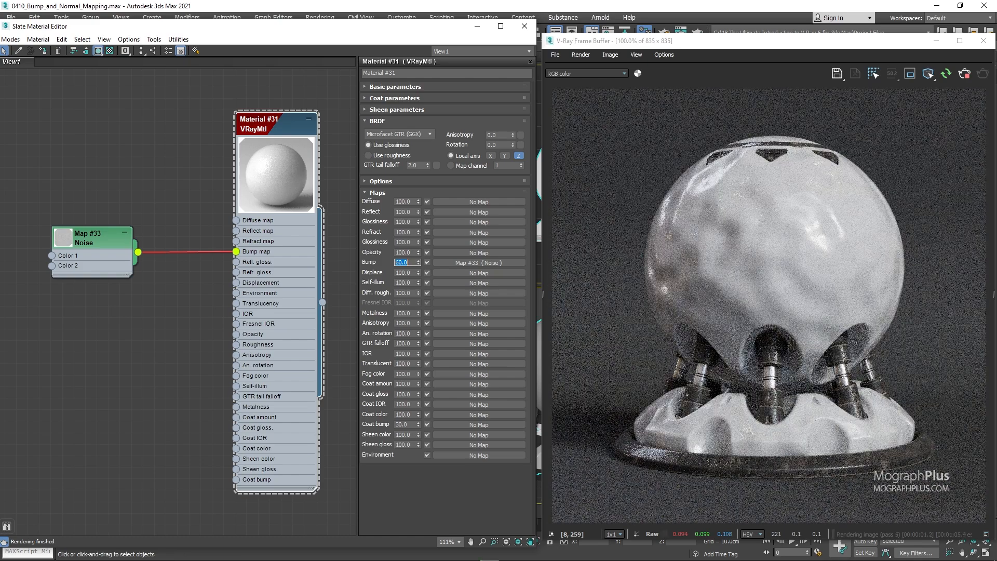
text(100)
key(Return)
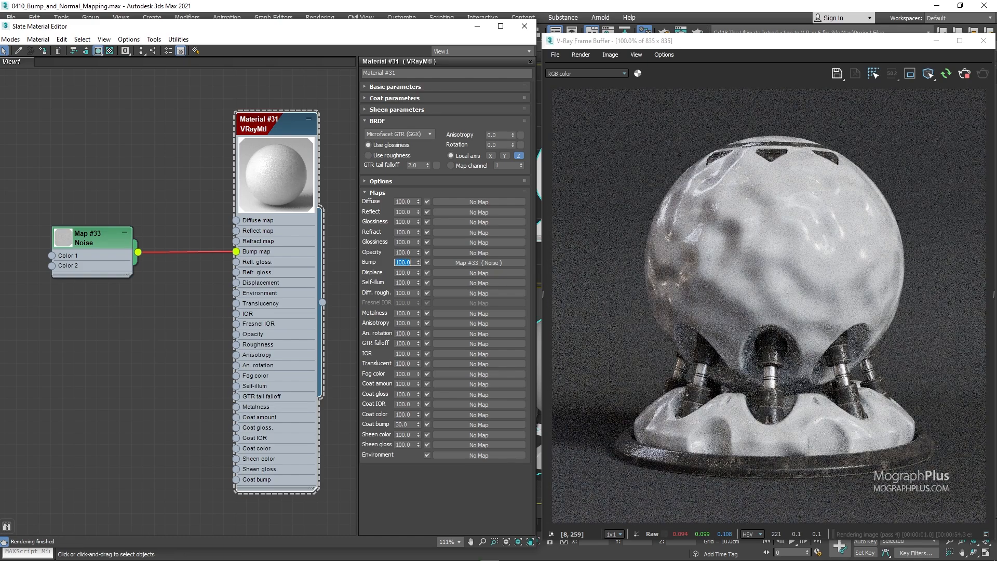
text(200)
key(Return)
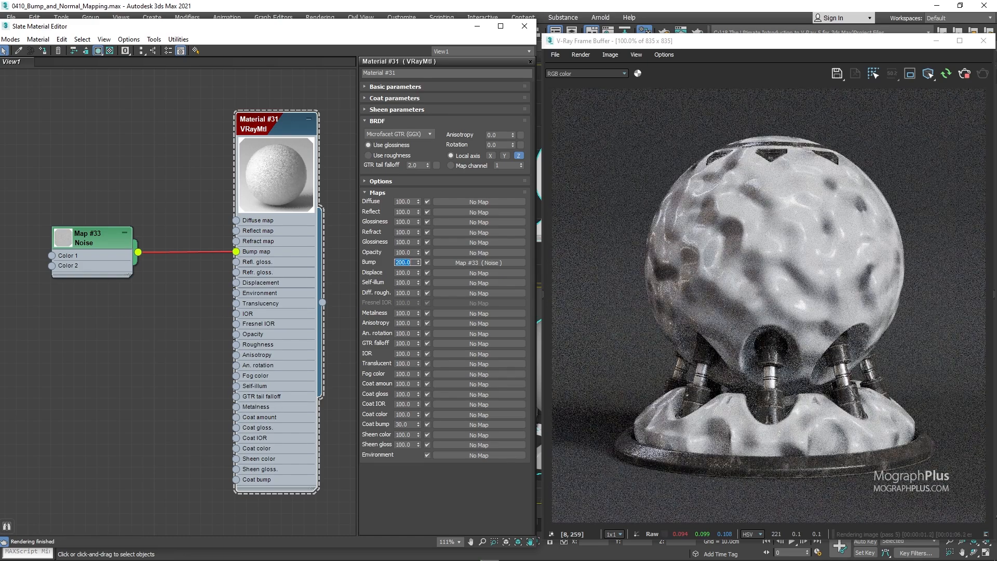
scroll(652, 214, up, 4)
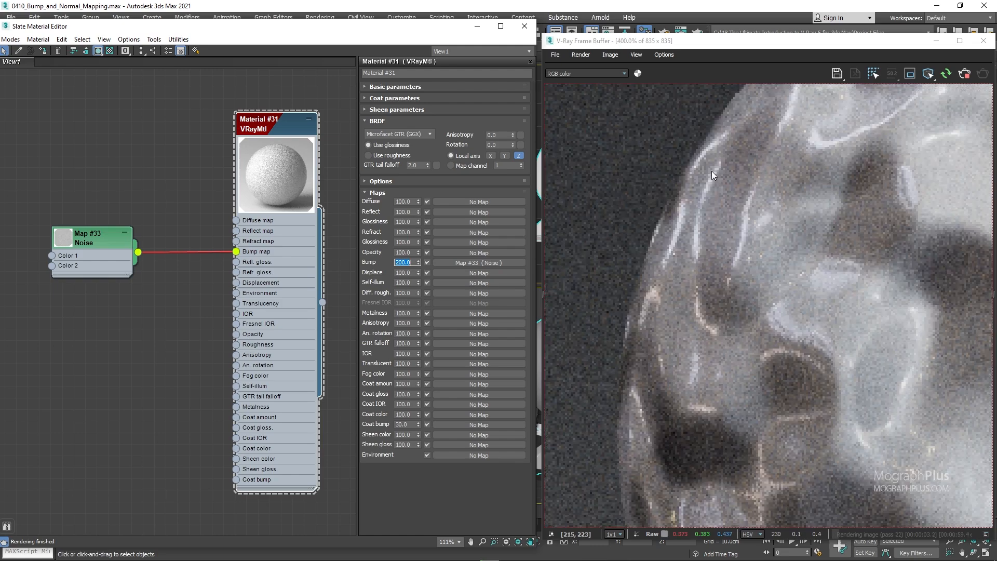
scroll(676, 232, down, 4)
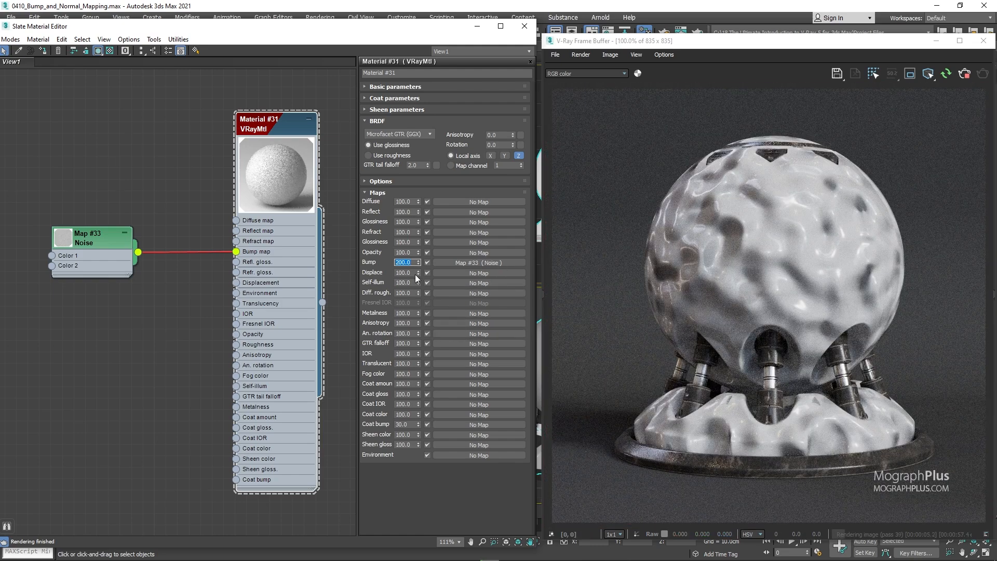
Step: Set the Bump amount to 30 and disconnect the Noise map, moving its enlarged node out of the way
text(30)
key(Return)
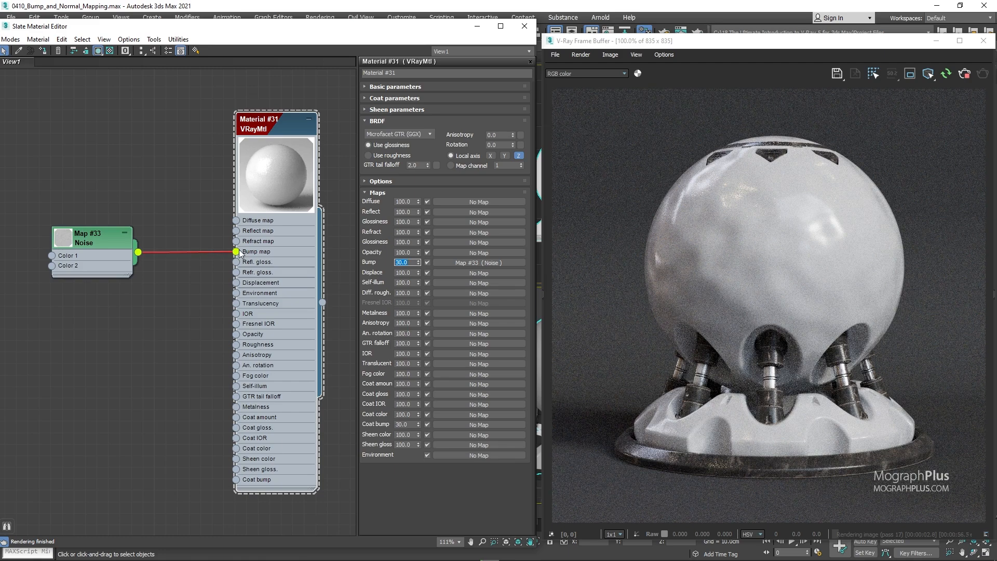
drag(240, 254, 197, 263)
drag(69, 243, 57, 133)
double_click(69, 197)
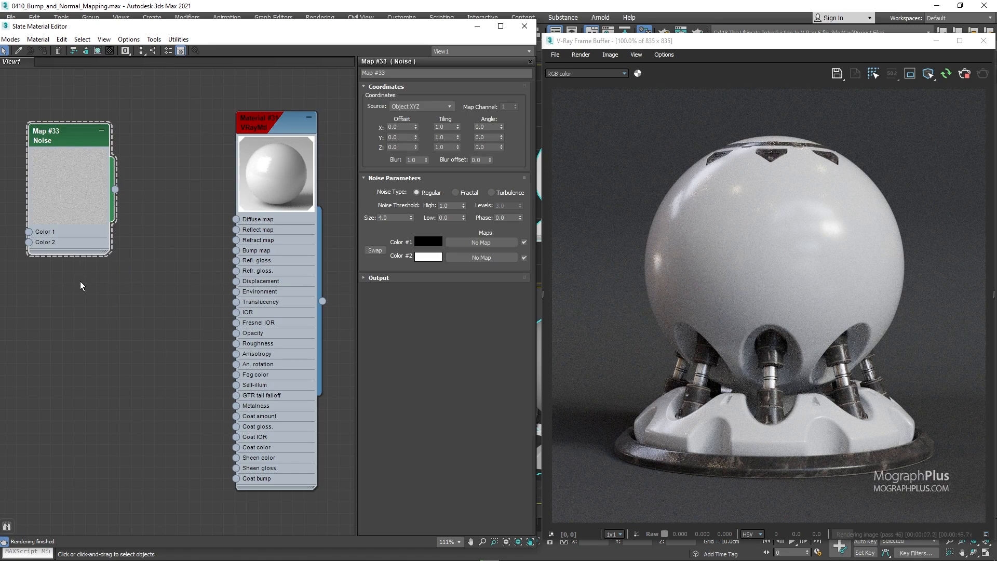
drag(73, 193, 59, 153)
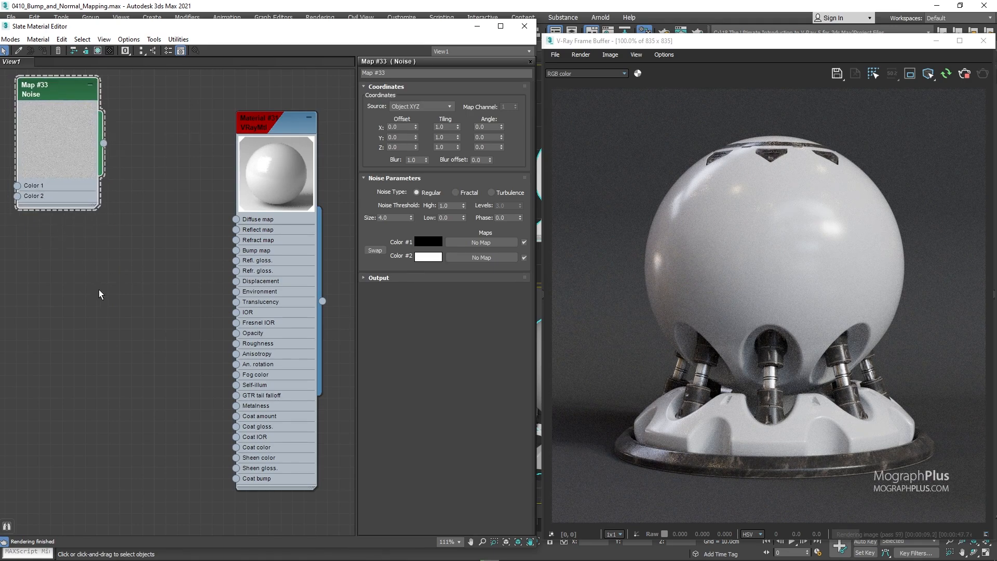
Step: Add a VRayBitmap map below the Noise node and load the Parquet_Bump image into it
right_click(71, 291)
mouse_move(95, 308)
mouse_move(206, 356)
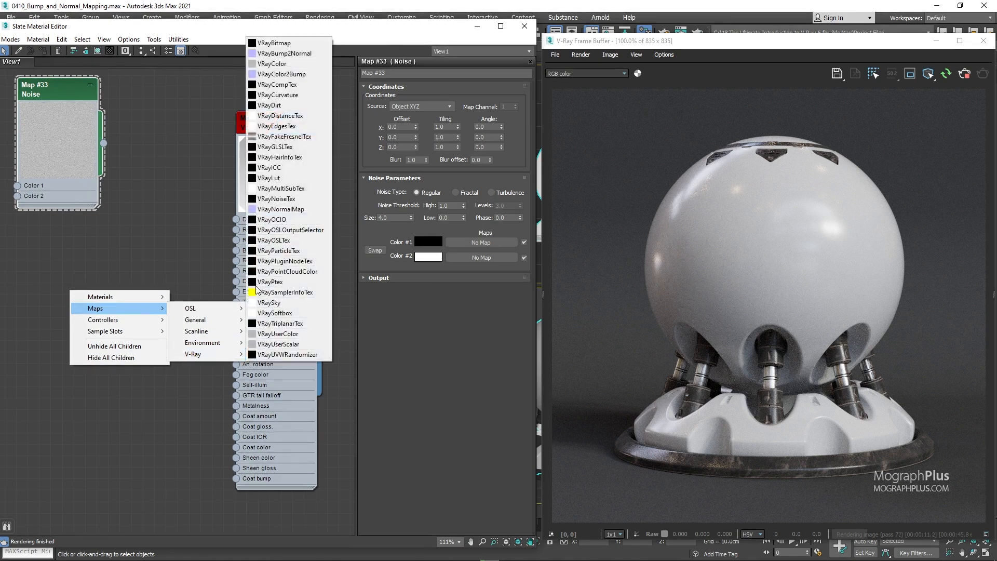
click(294, 44)
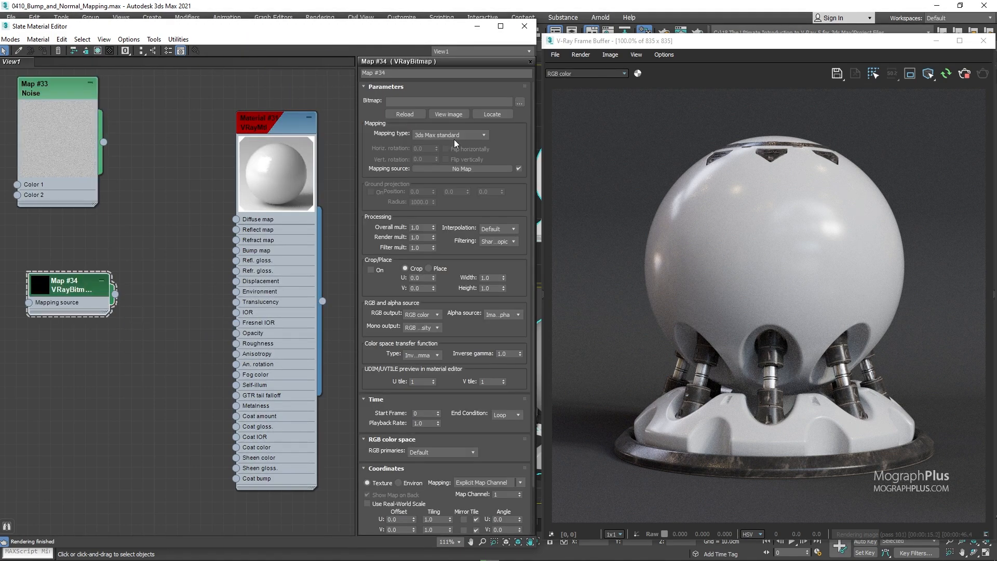
click(520, 105)
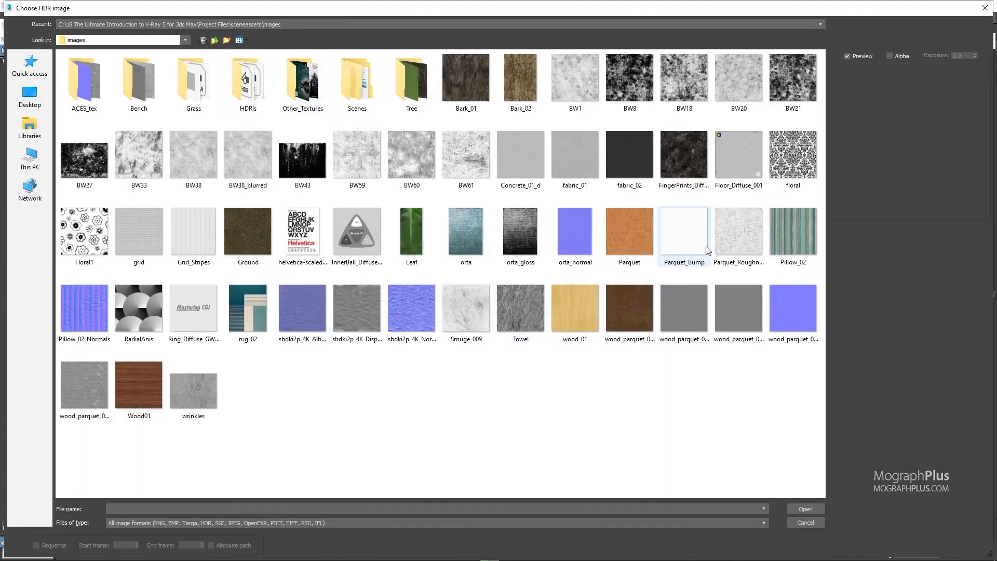
double_click(690, 243)
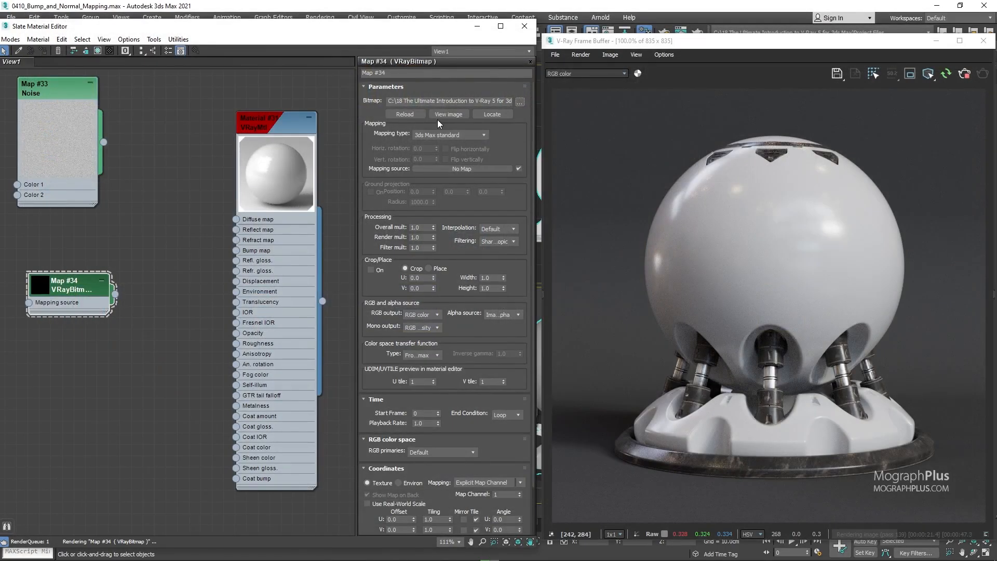
Step: View the loaded parquet bump image and examine its plank pattern at different magnifications
click(444, 114)
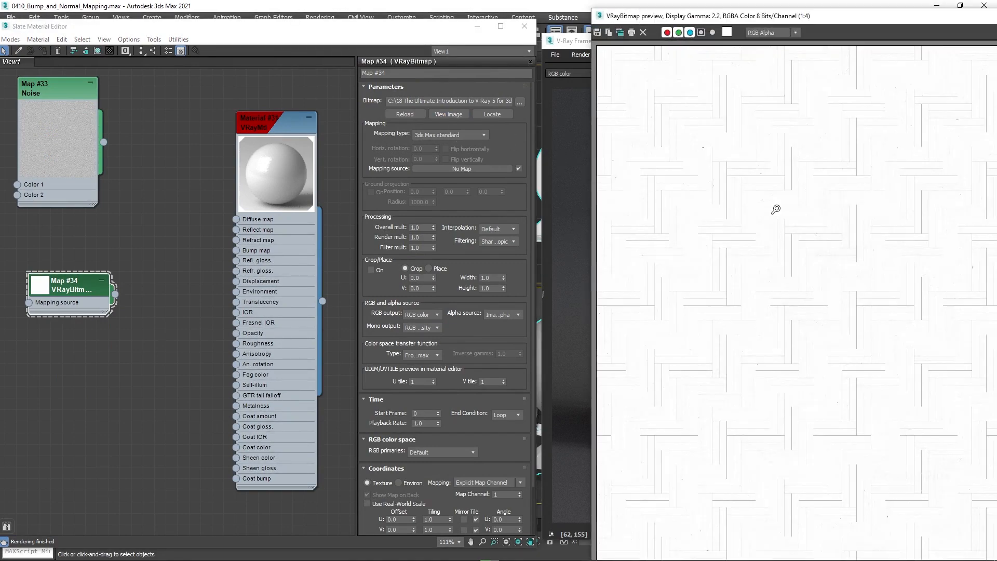
scroll(777, 210, up, 1)
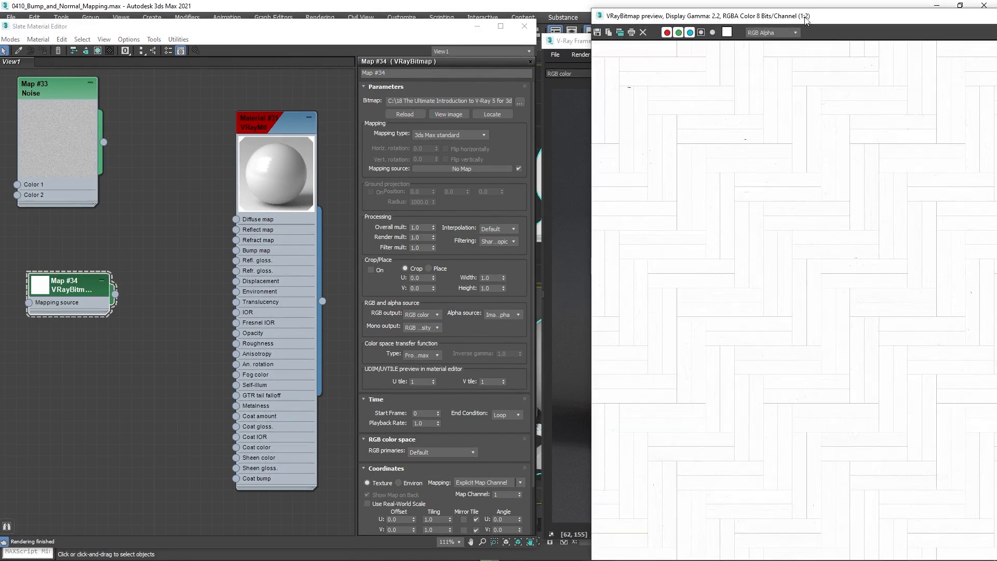
drag(805, 19, 470, 19)
scroll(521, 279, up, 1)
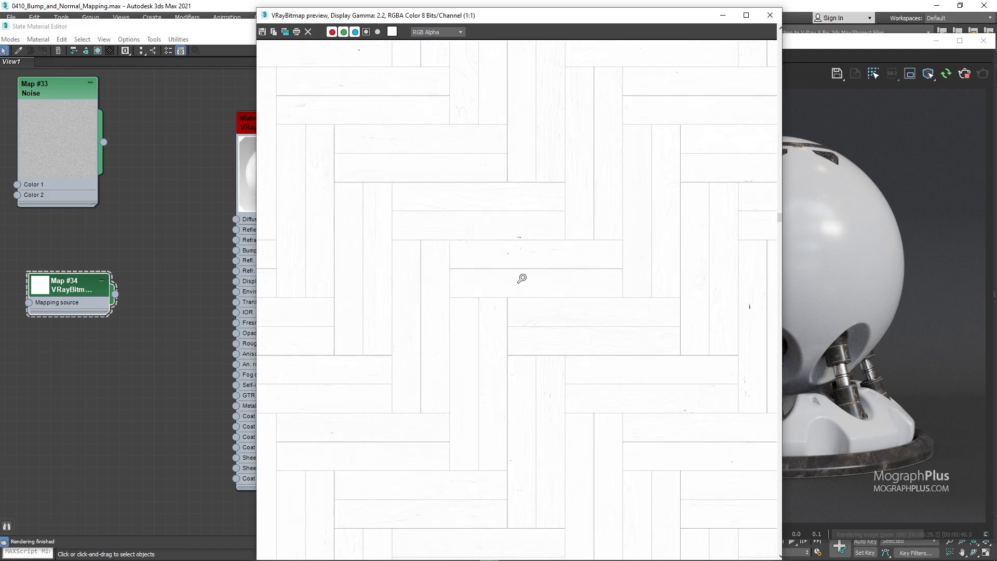
scroll(522, 278, down, 1)
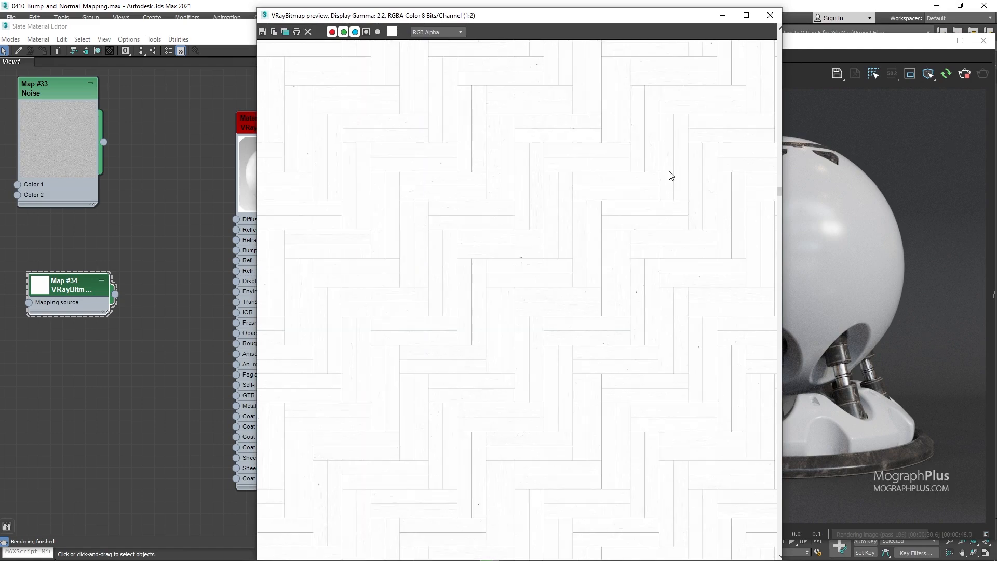
Step: Close the image preview and set the parquet bitmap's U and V tiling to 0.5
click(766, 20)
scroll(465, 470, down, 3)
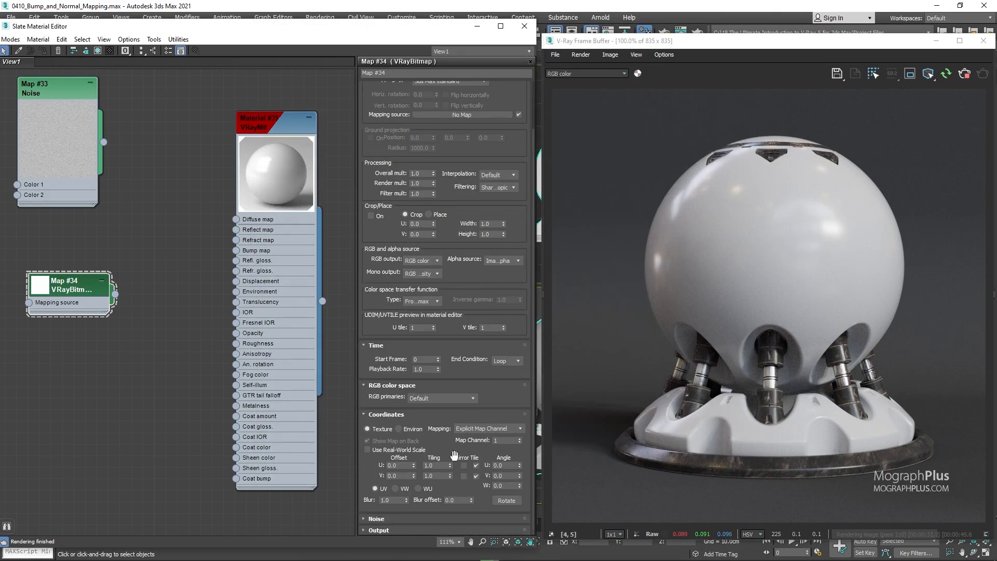
click(434, 465)
text(.5)
key(Tab)
text(.5)
key(Return)
Step: Set the parquet bitmap's RGB primaries to Raw
click(452, 399)
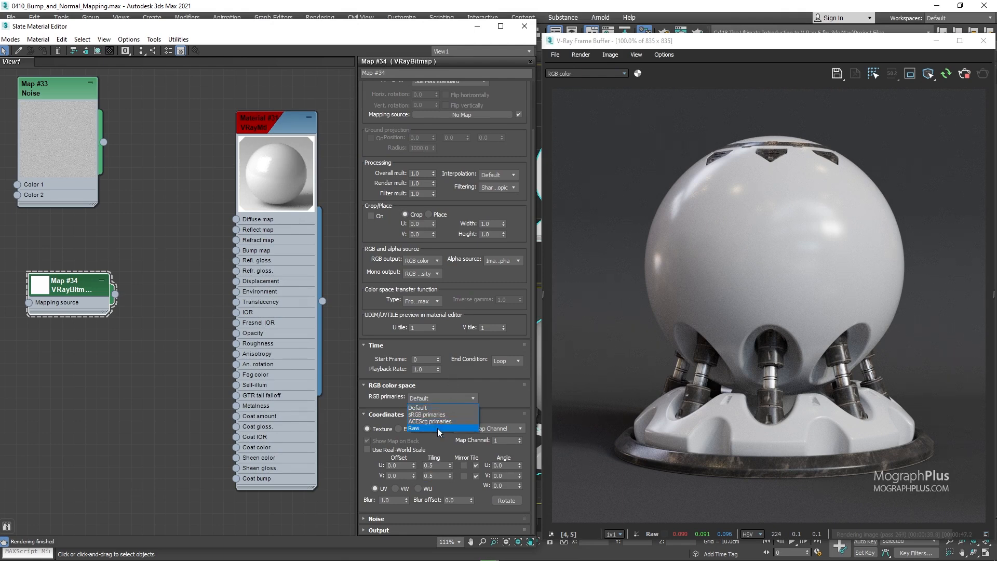
click(437, 429)
scroll(472, 343, up, 3)
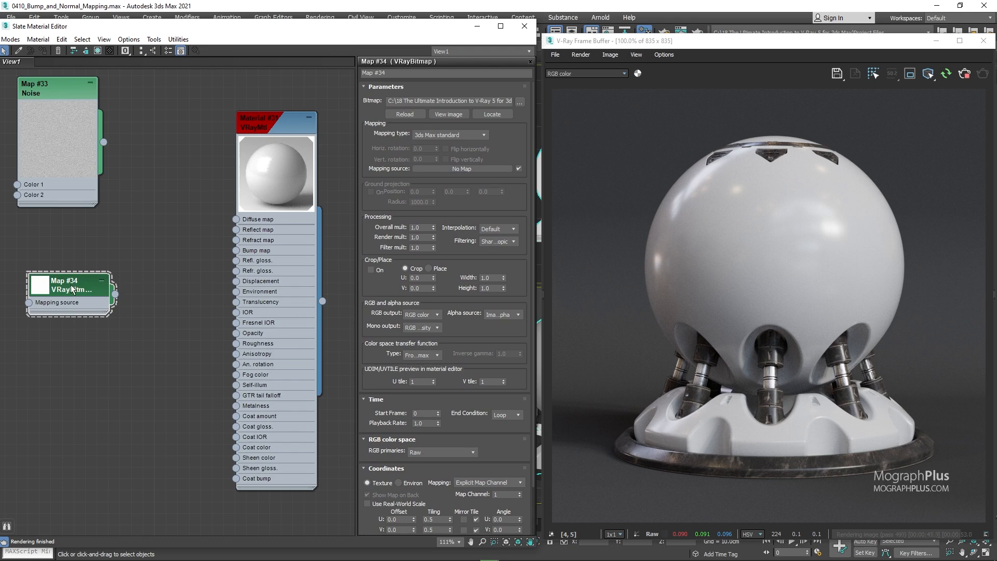
Step: Move the VRayBitmap node away from the material and enlarge its preview
scroll(137, 261, down, 1)
middle_drag(145, 257, 183, 257)
drag(97, 289, 28, 256)
double_click(59, 276)
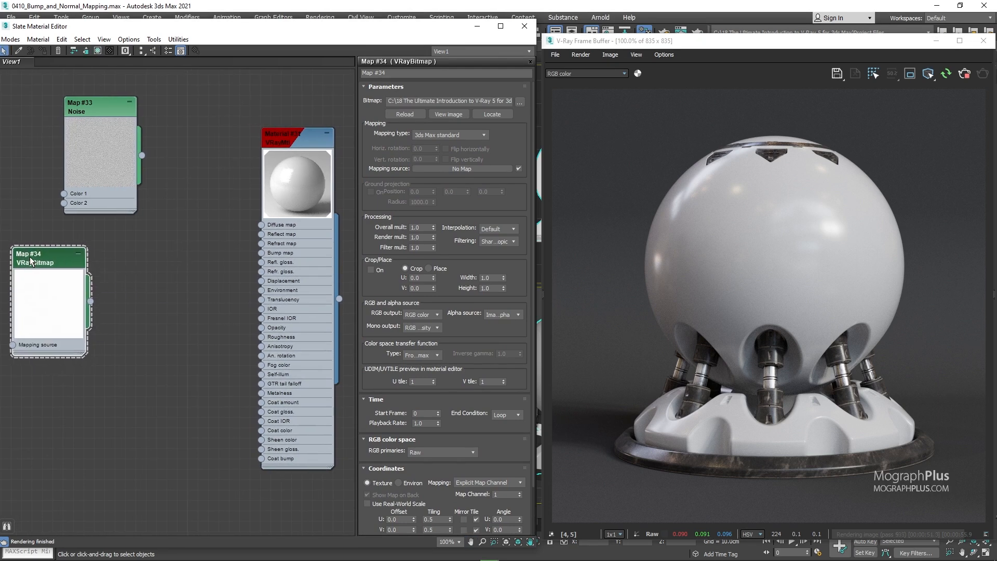
Step: Add a VRayNormalMap fed by the parquet bitmap through its Bump map input and place it beside the bitmap node
drag(91, 295, 155, 307)
mouse_move(193, 327)
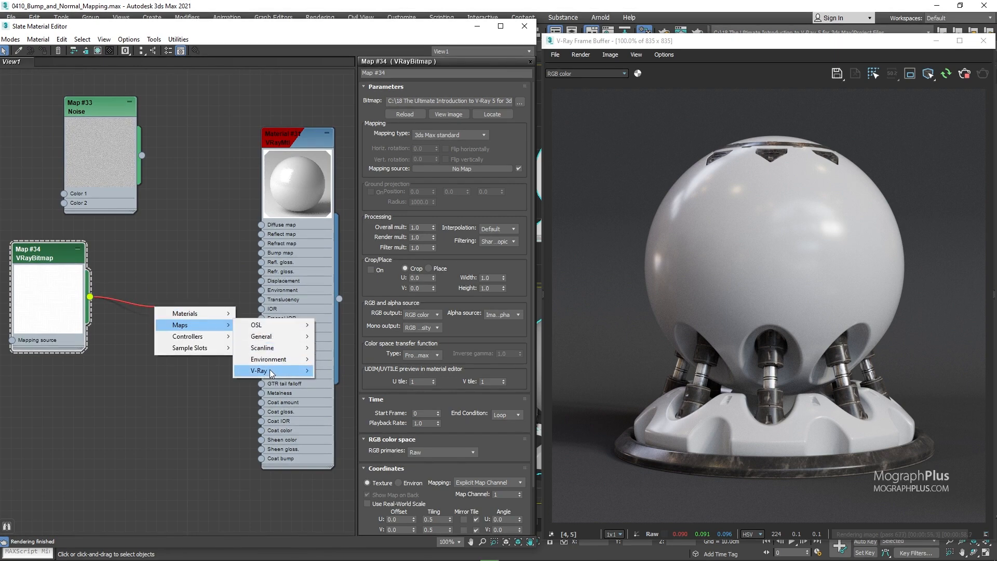
mouse_move(286, 372)
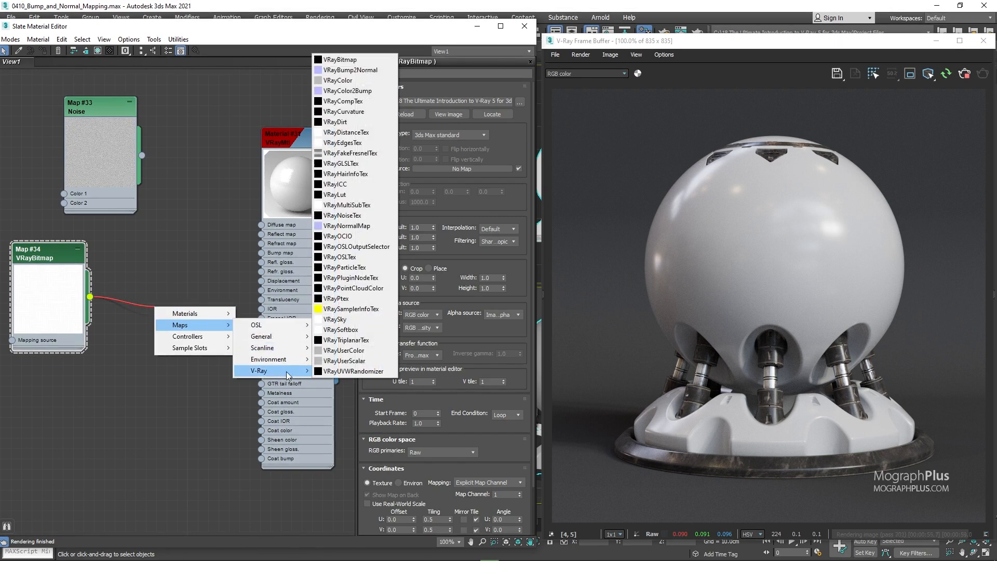
click(361, 227)
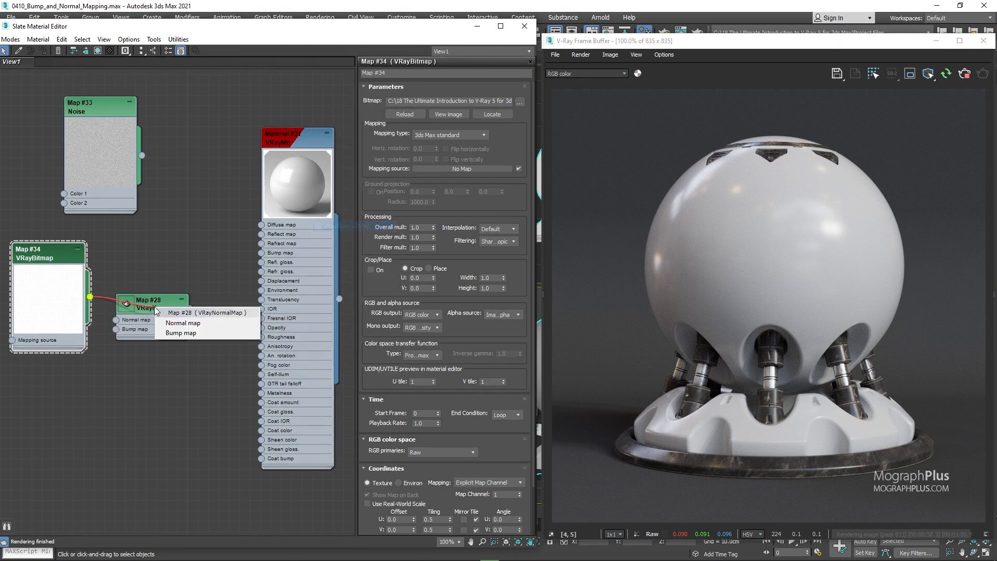
click(180, 334)
drag(127, 307, 174, 283)
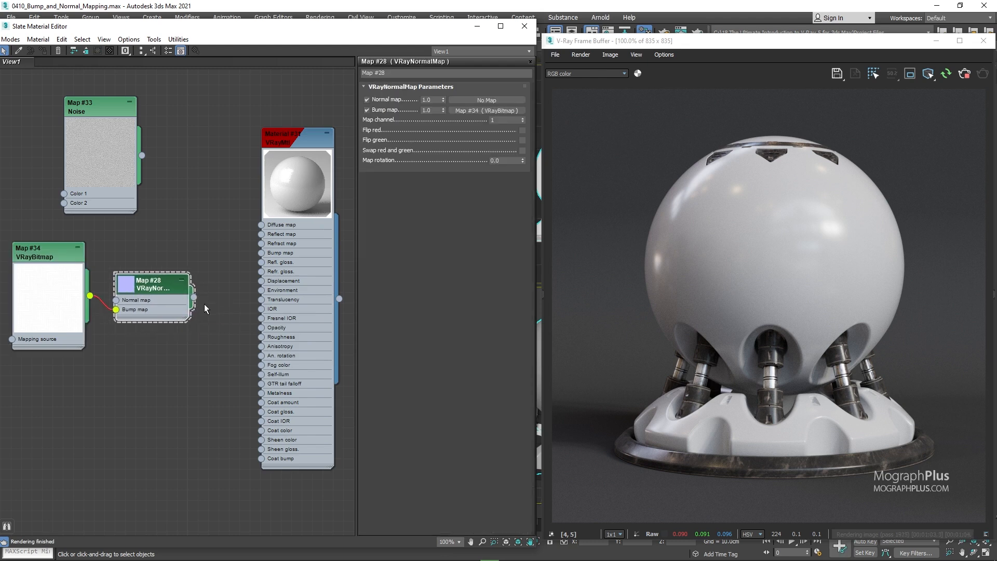
Step: Connect the VRayNormalMap to the material's Bump map, compare it with the bitmap wired in directly, and restore the VRayNormalMap connection
drag(258, 259, 260, 258)
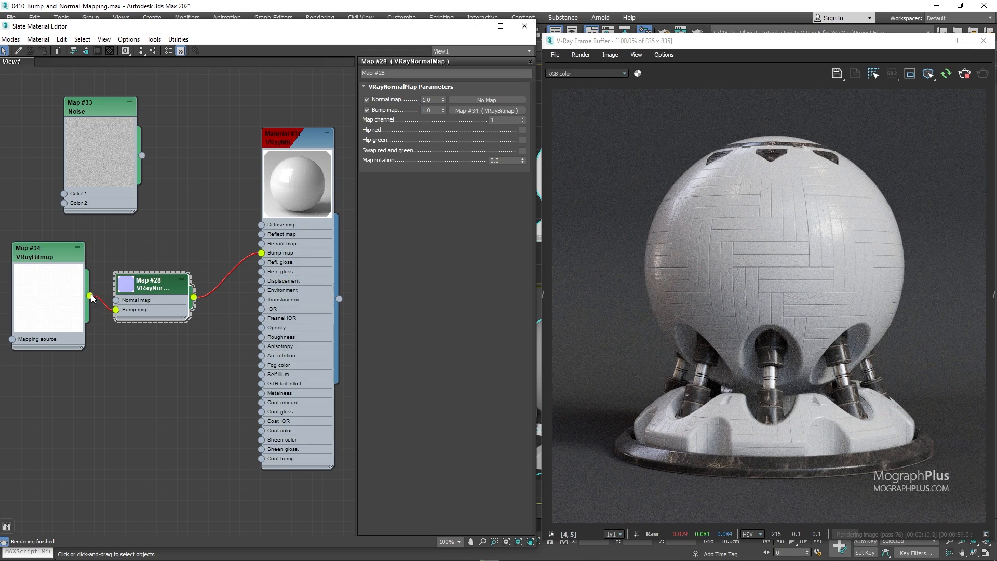
drag(92, 297, 262, 253)
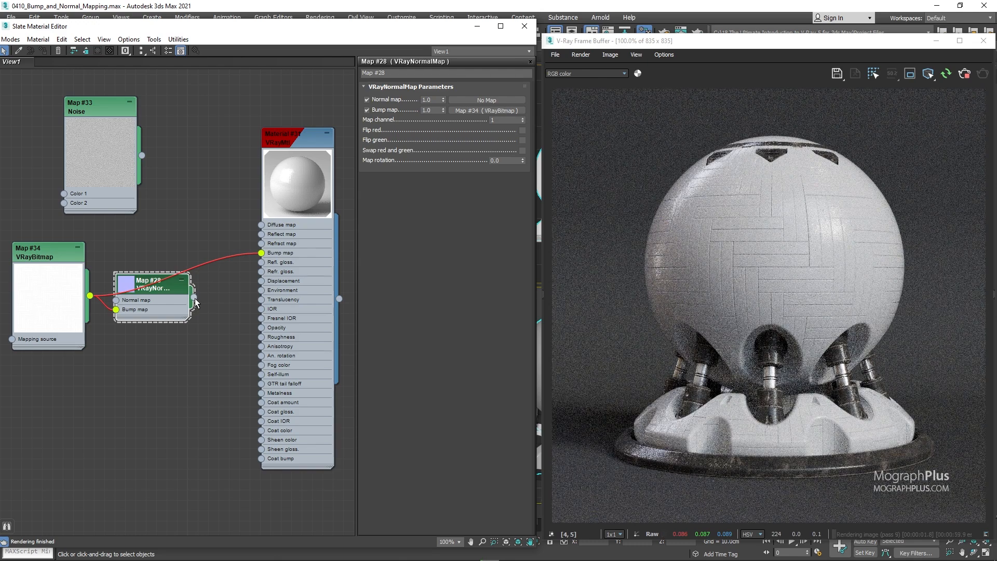
drag(250, 266, 260, 255)
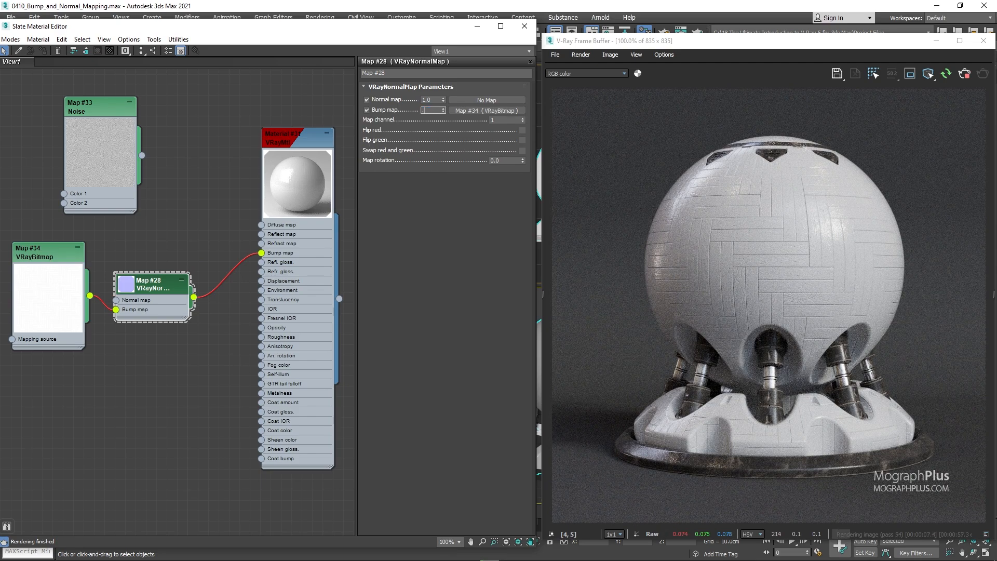
Step: Try VRayNormalMap Bump map multipliers of 0.5, 1, 2, 5 and 10 and compare the relief in the render
text(0.5)
key(Return)
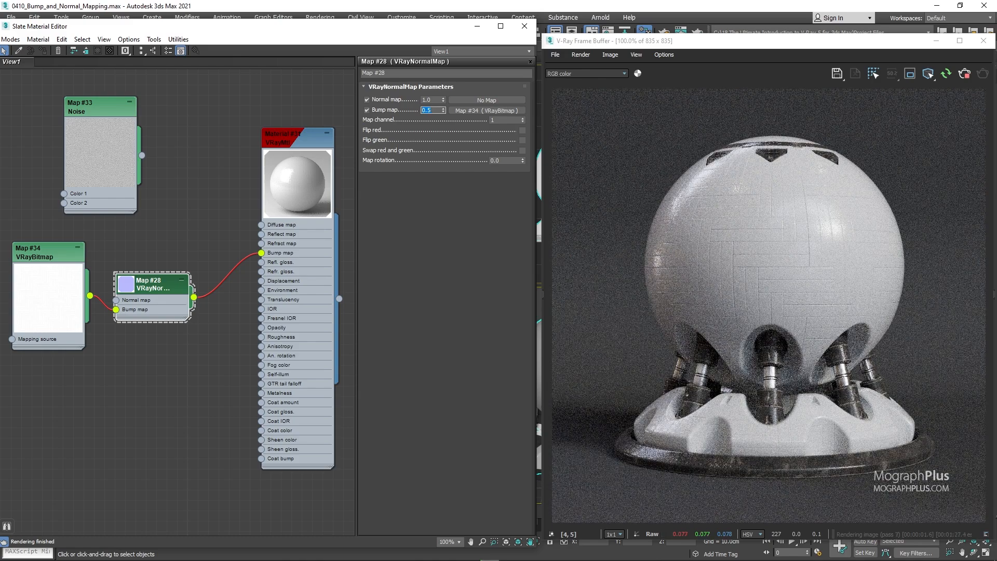
text(1.0)
key(Return)
text(2)
key(Return)
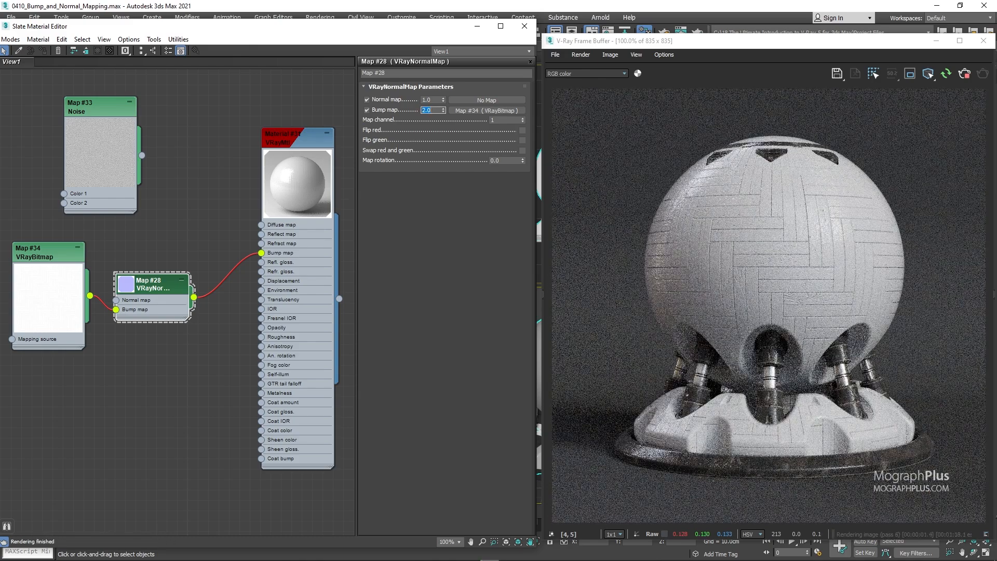
text(5)
key(Return)
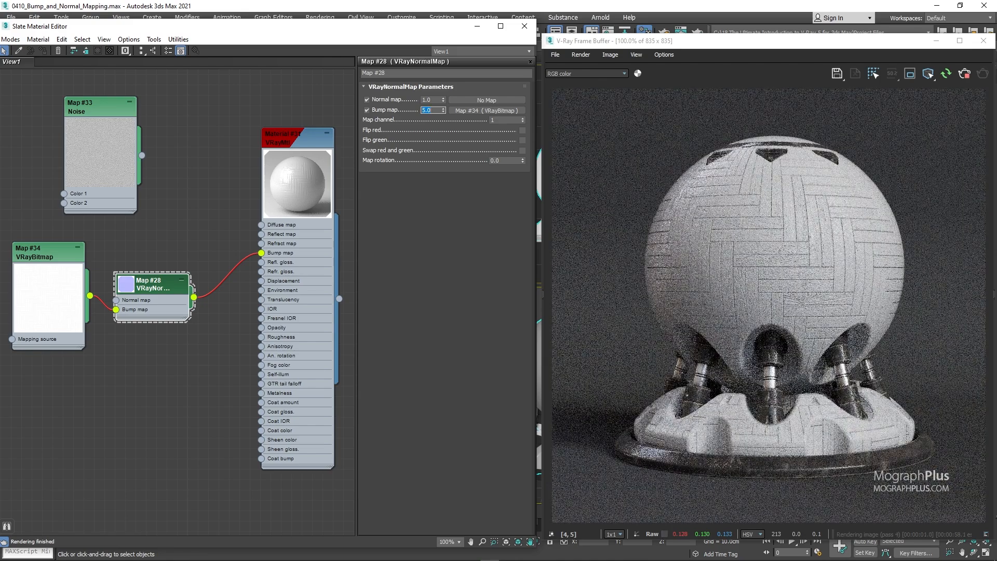
text(10)
key(Return)
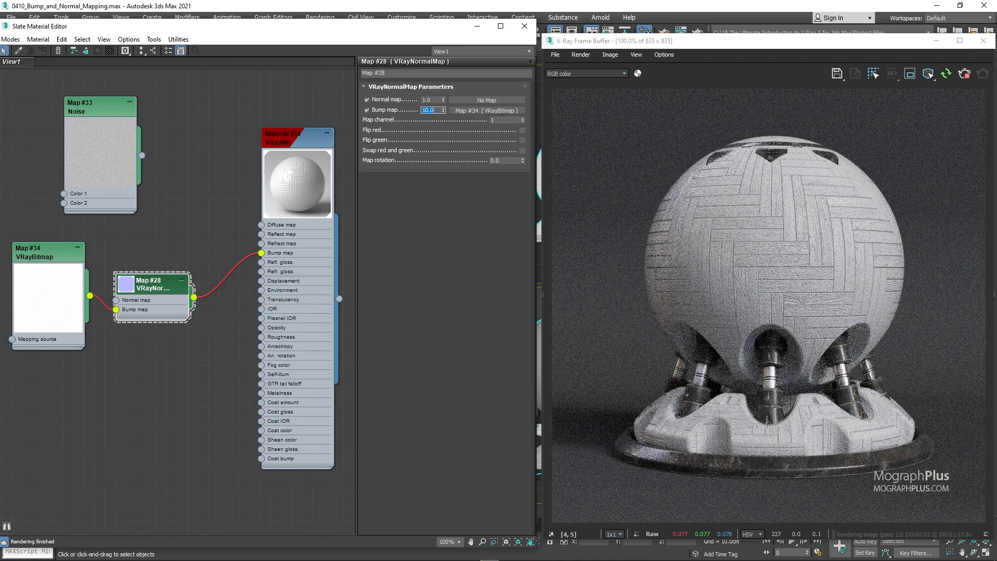
Step: View the parquet bump image beside the render and examine its plank details at a higher magnification
click(34, 252)
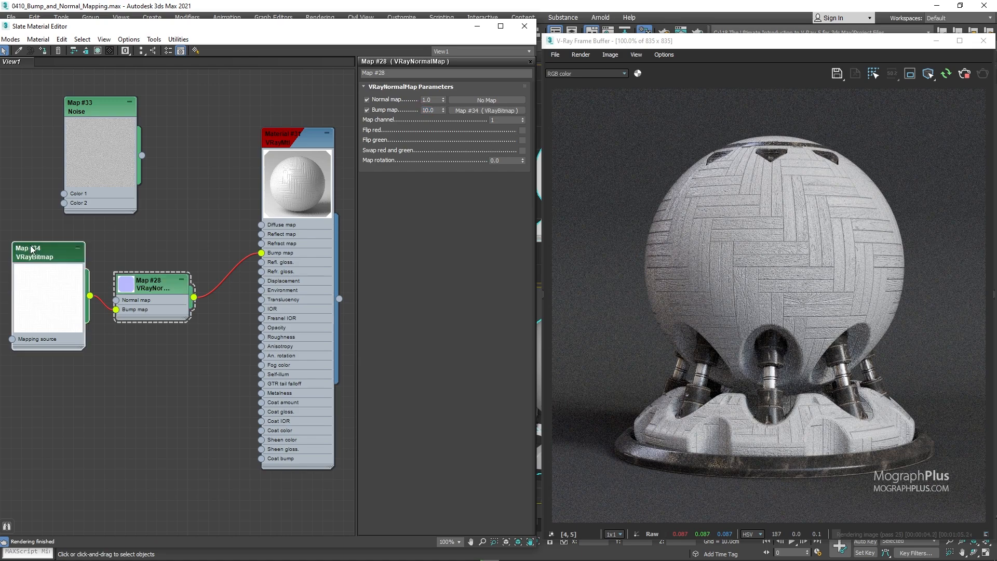
click(456, 117)
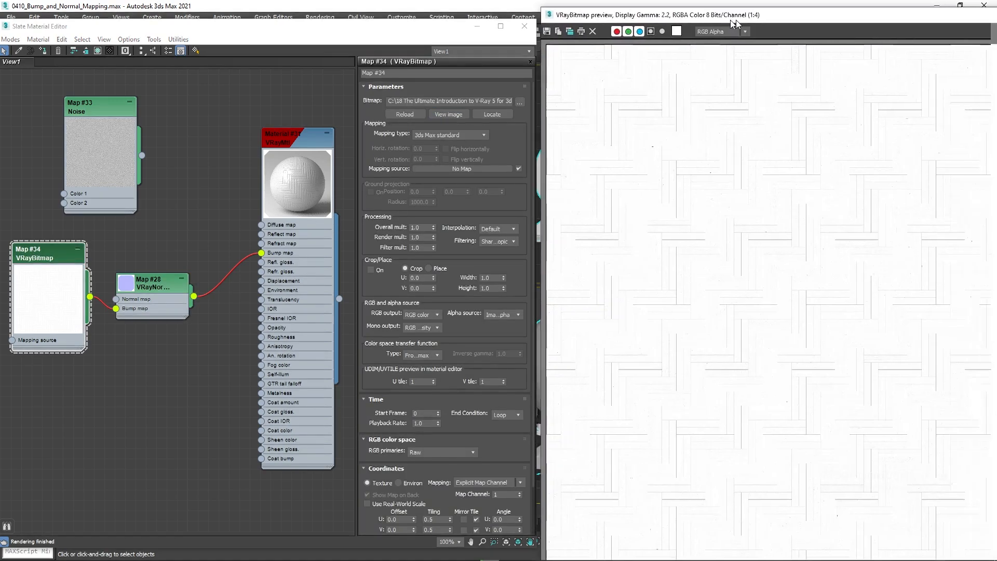
drag(766, 24, 189, 16)
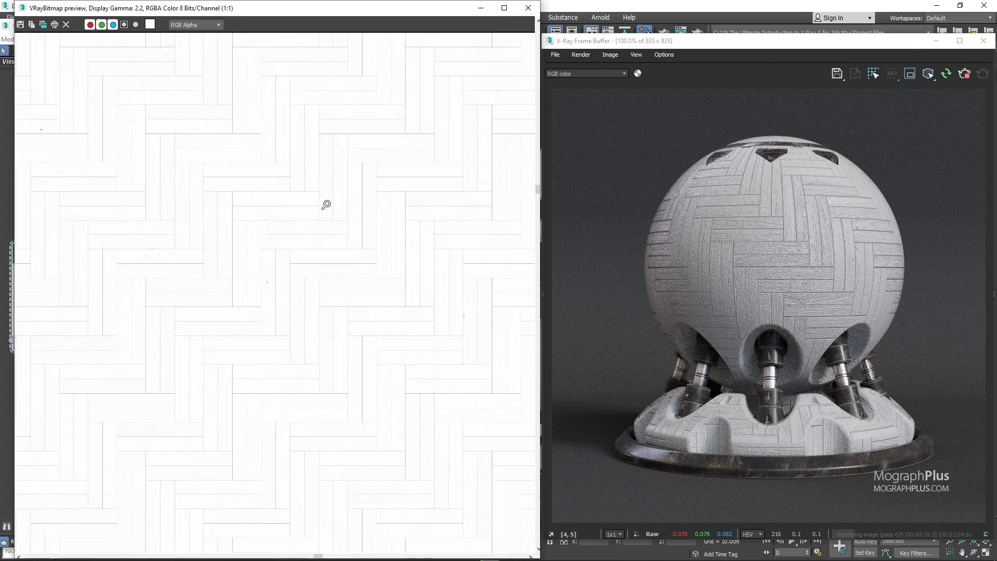
ctrl+click(326, 203)
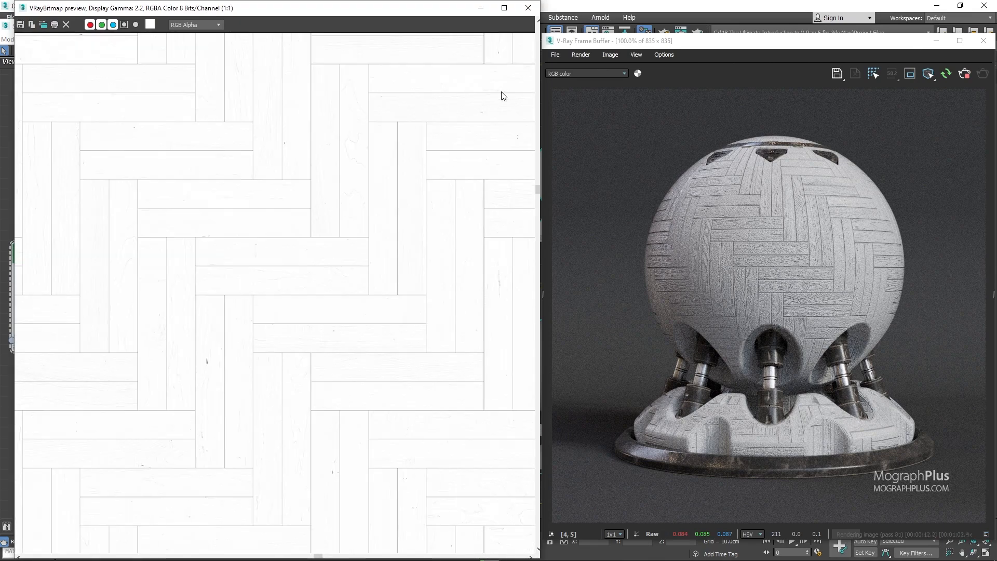
click(528, 8)
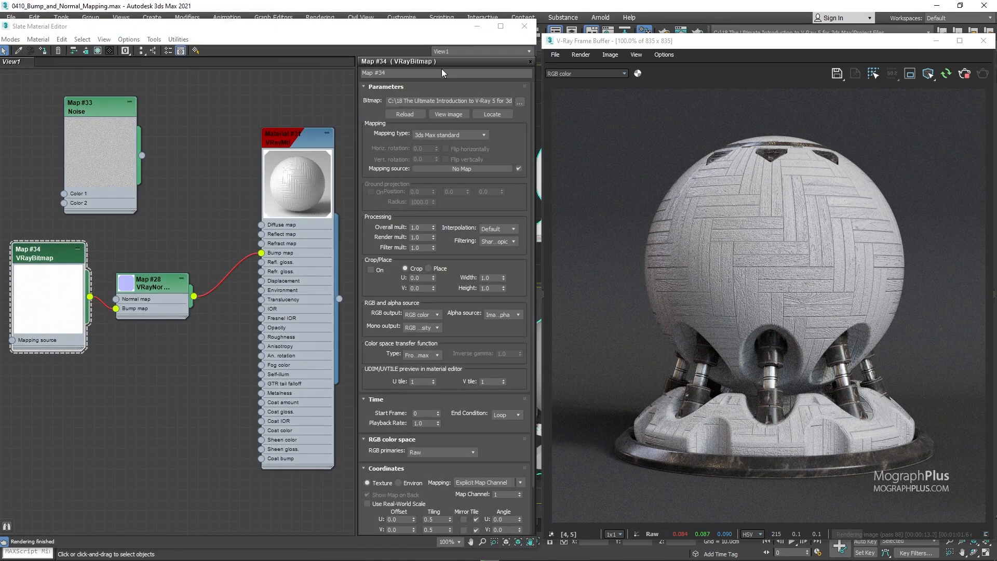
Step: Set the VRayNormalMap's Bump map multiplier to 1
double_click(173, 292)
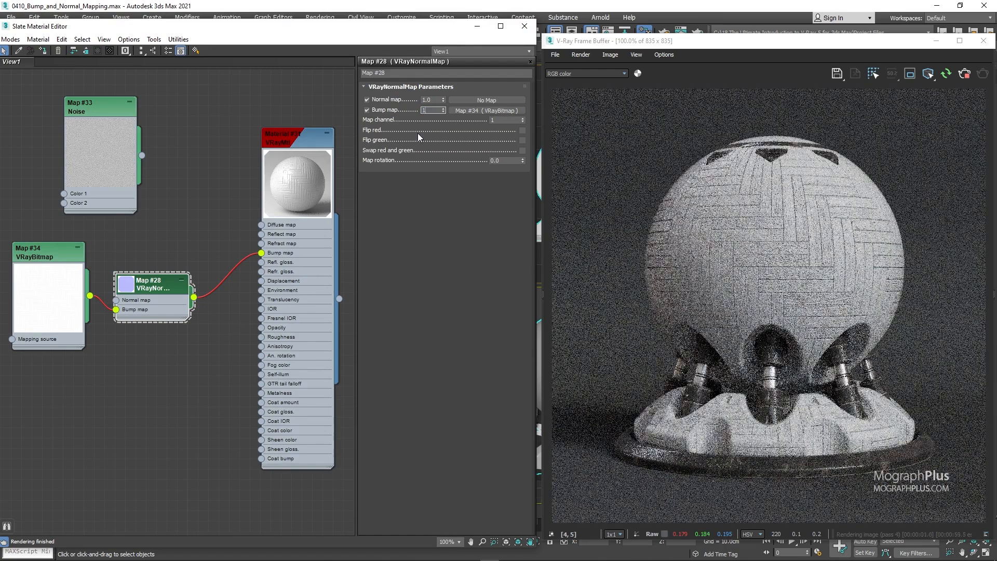
text(1)
key(Return)
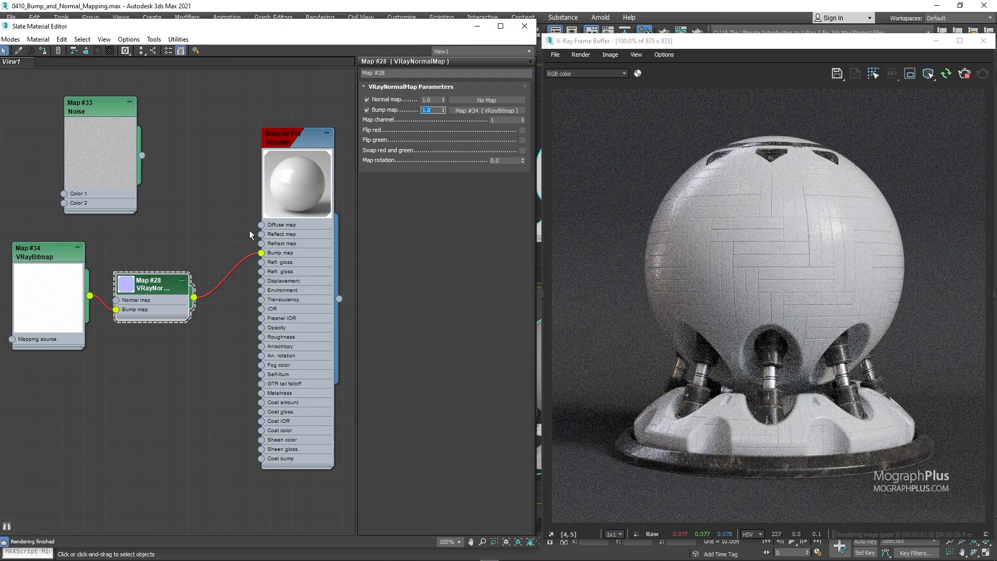
Step: Rearrange the Noise, VRayBitmap and VRayNormalMap nodes to free space below the parquet bitmap
drag(150, 289, 171, 289)
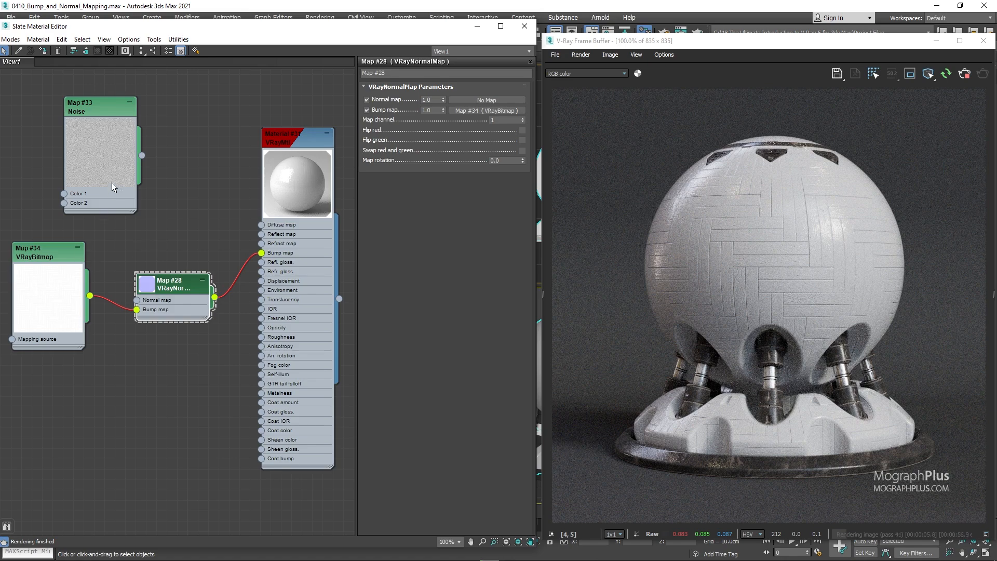
drag(111, 161, 103, 120)
drag(72, 254, 72, 203)
drag(105, 120, 142, 167)
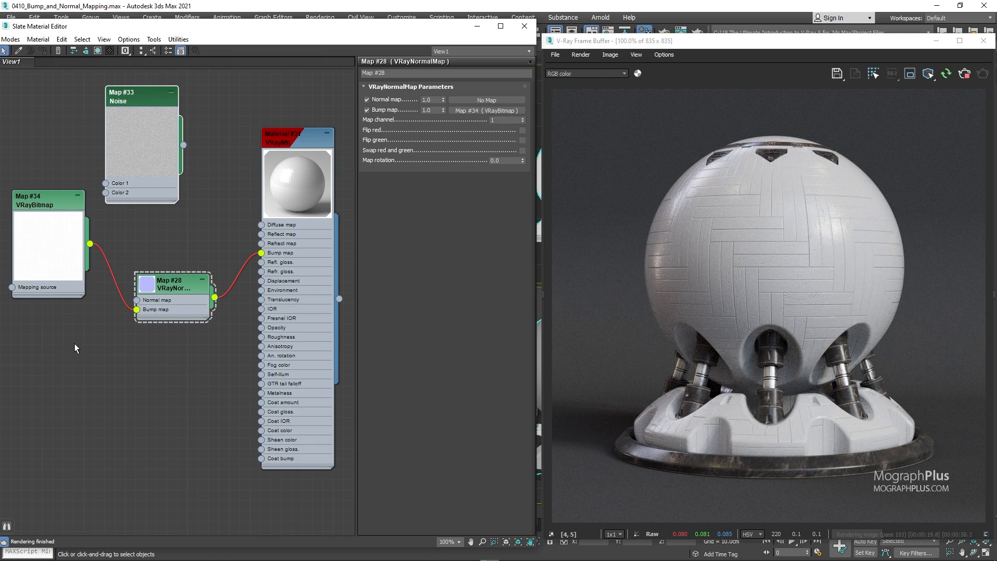
Step: Add a second VRayBitmap map below the parquet bump bitmap and enlarge its node preview
right_click(55, 343)
mouse_move(83, 359)
mouse_move(179, 405)
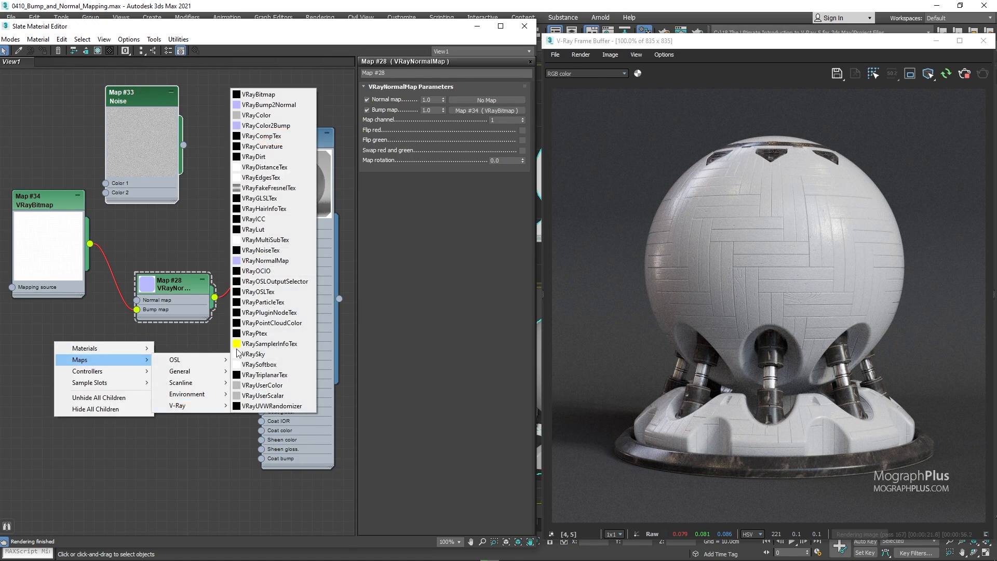
click(282, 95)
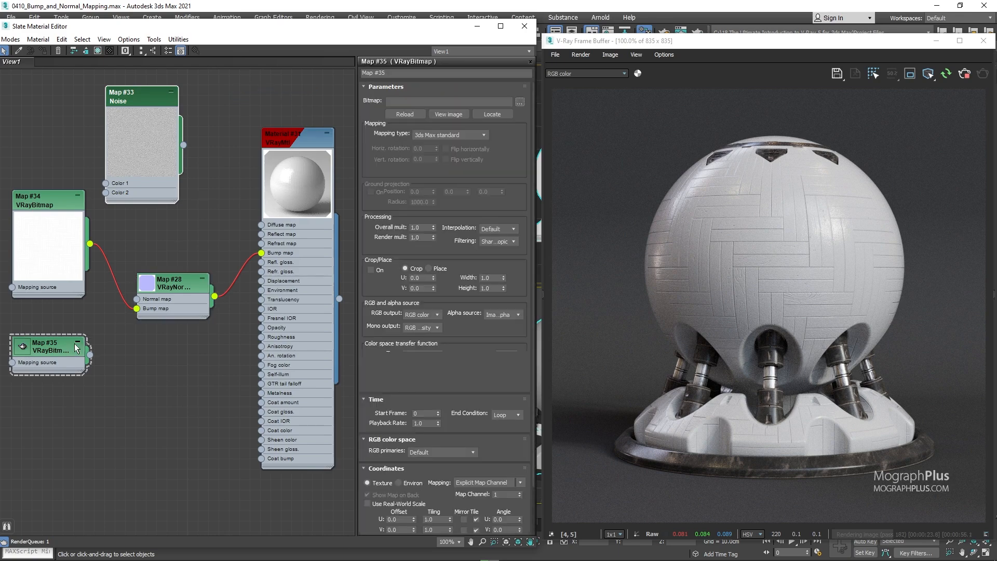
click(20, 353)
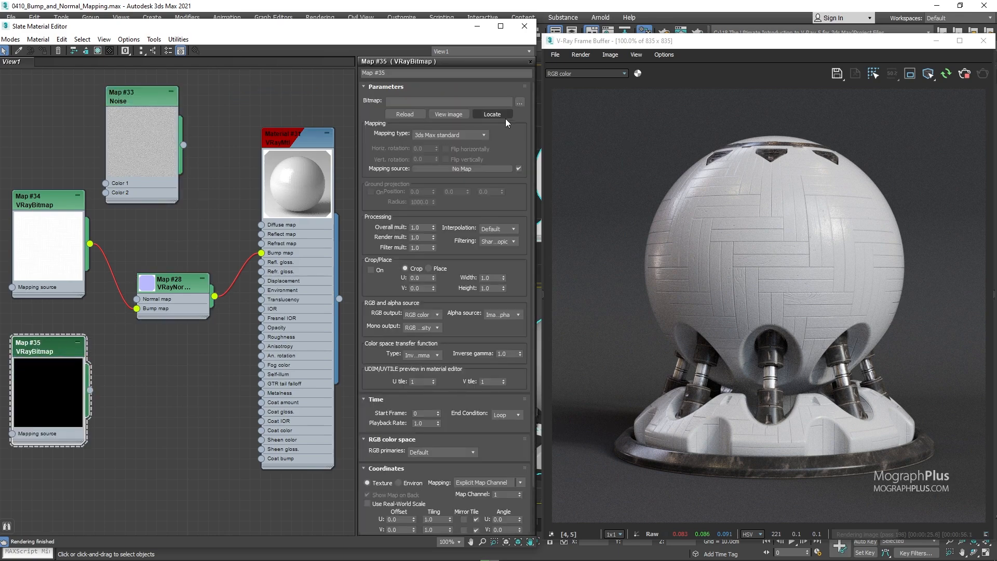
Step: Load the wood_parquet_02_Normal image into the new VRayBitmap
click(519, 102)
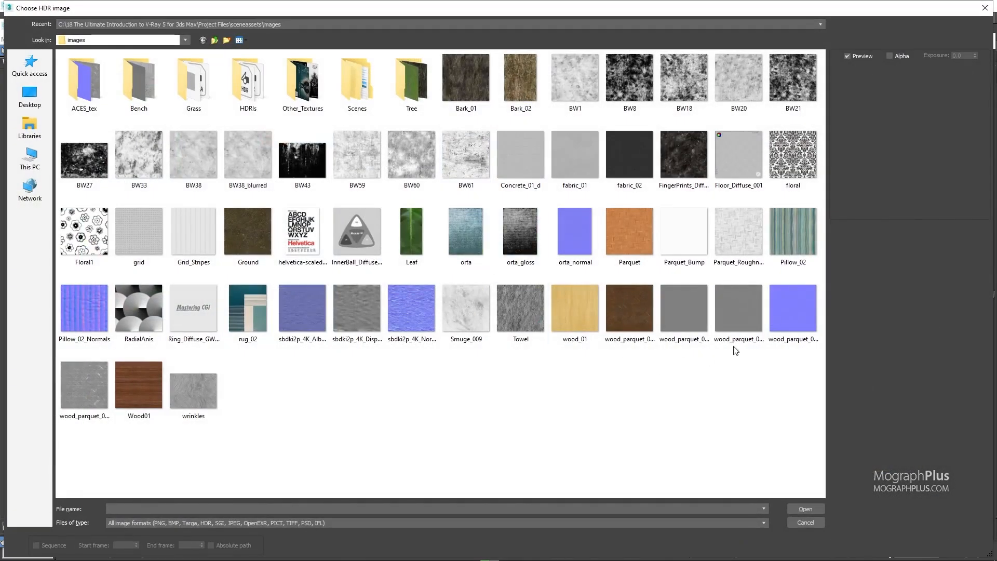
click(792, 309)
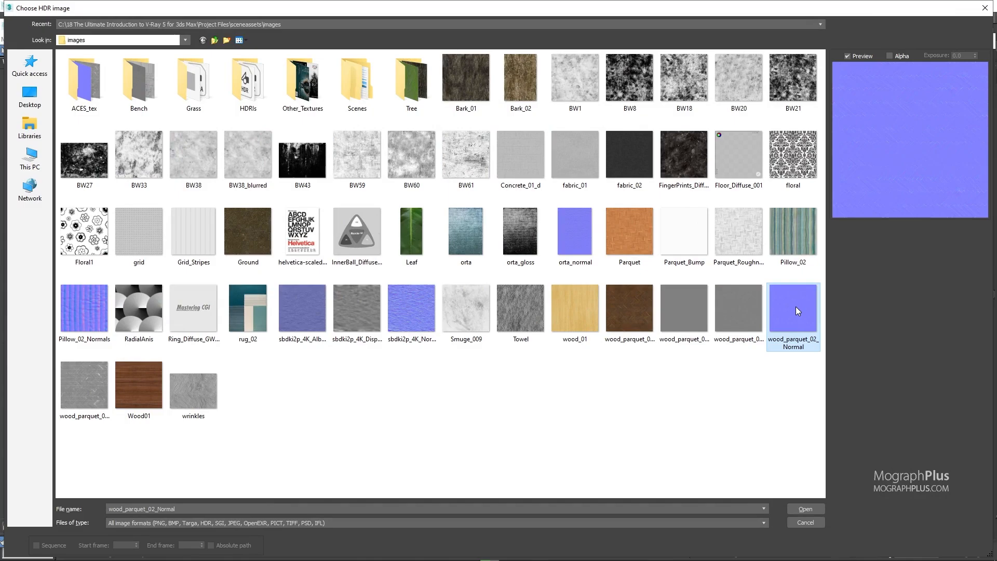
double_click(795, 307)
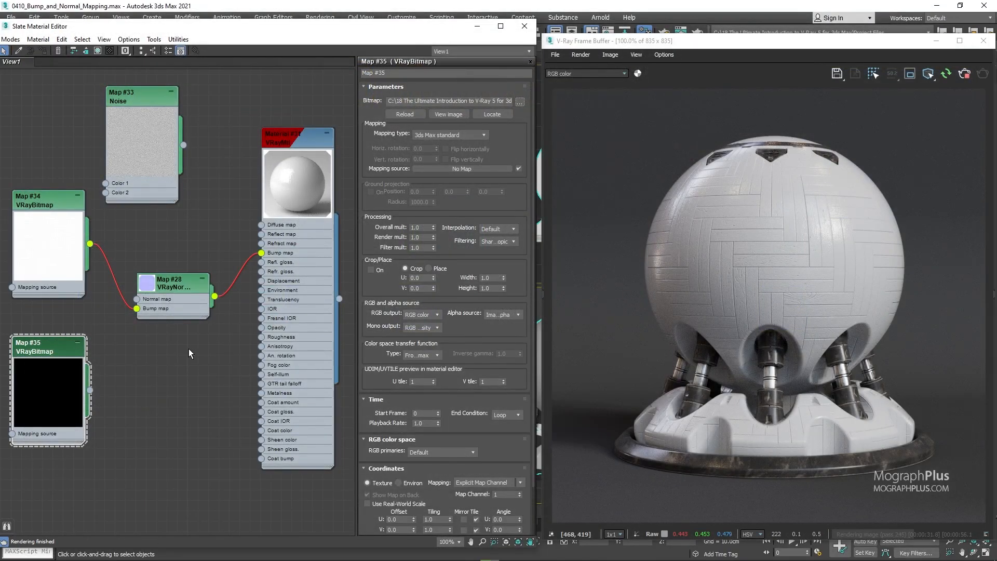
Step: View the loaded parquet normal image beside the render and examine its herringbone pattern up close
click(448, 114)
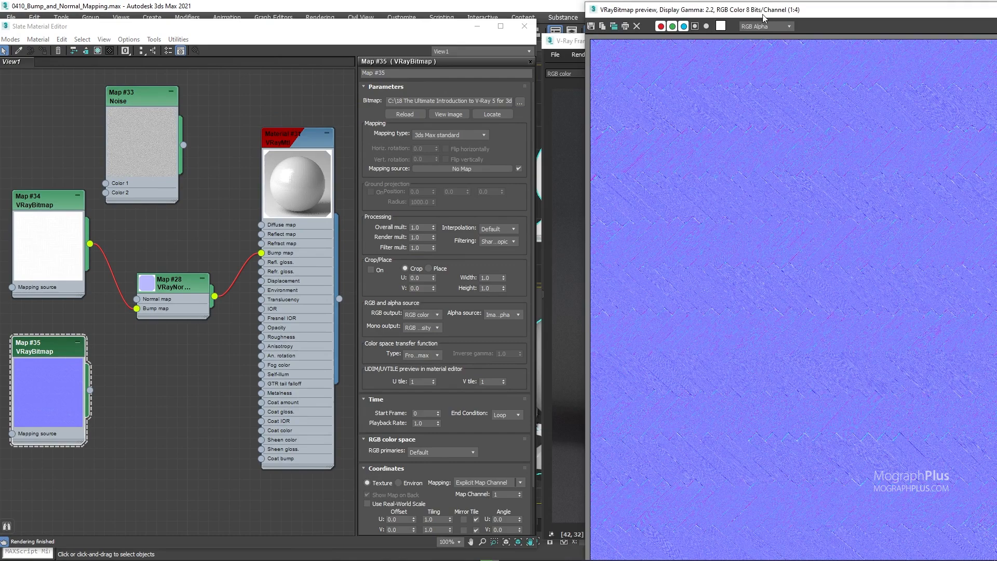
drag(762, 15, 194, 18)
ctrl+click(309, 292)
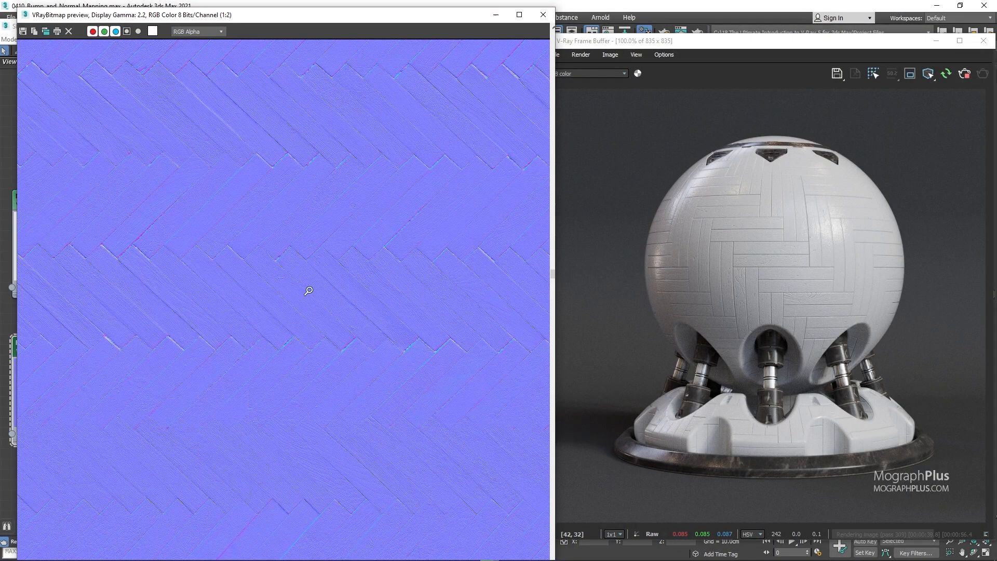
middle_drag(296, 229, 296, 345)
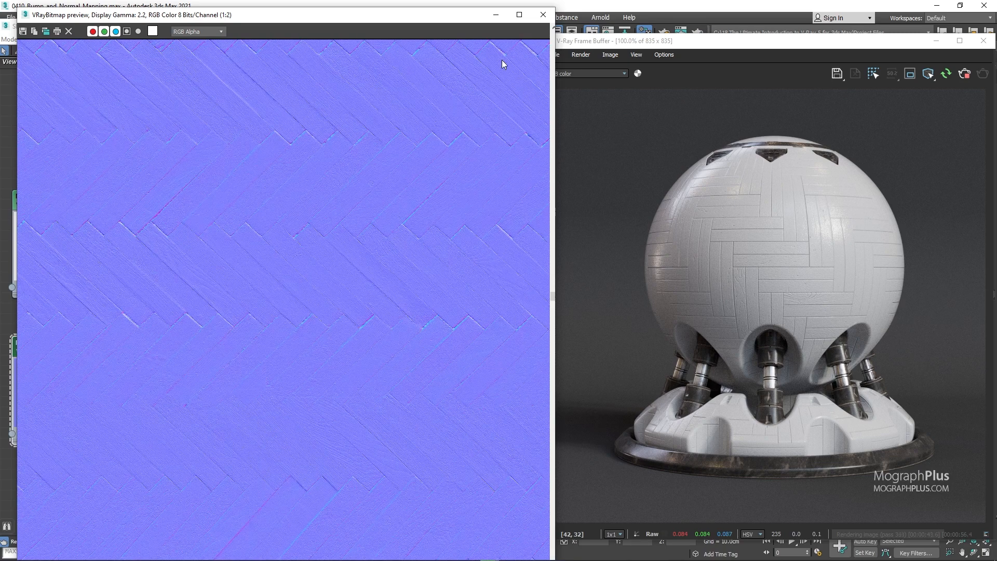
click(544, 15)
Step: Disconnect the parquet bump bitmap from the VRayNormalMap's Bump map input
click(122, 299)
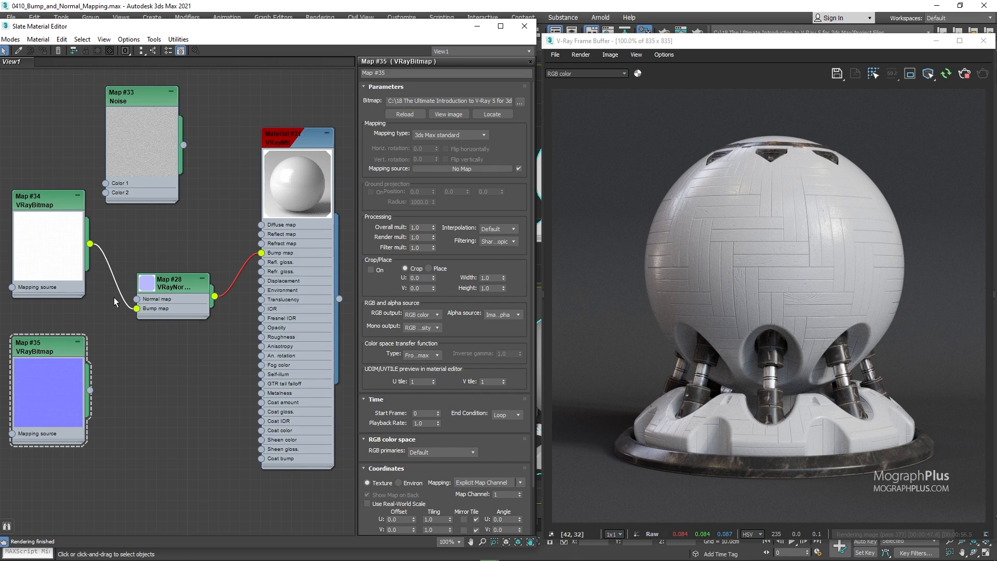
key(Delete)
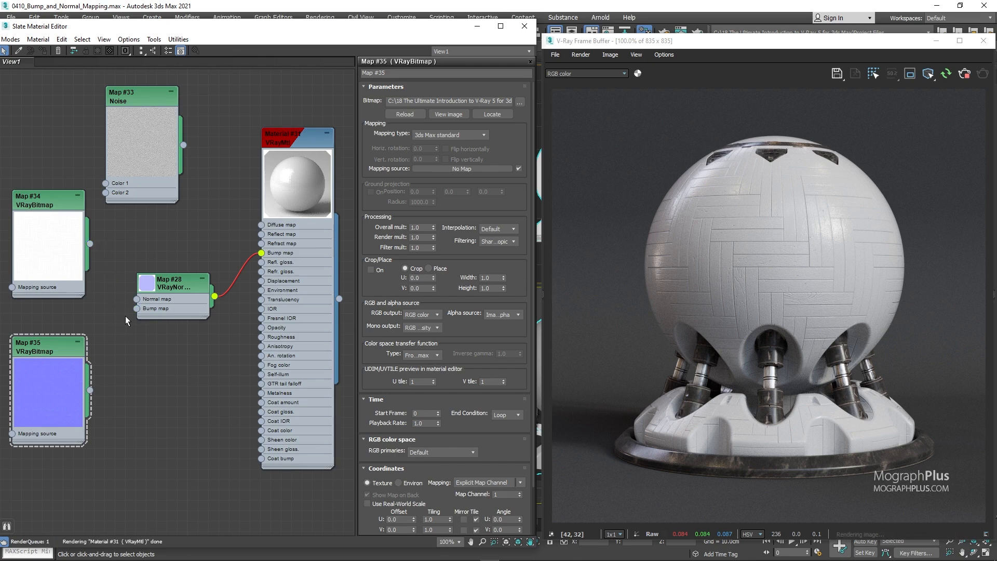
Step: Connect the parquet normal bitmap to the VRayNormalMap's Normal map input and stack the Noise and bump bitmap nodes above it
drag(90, 390, 136, 299)
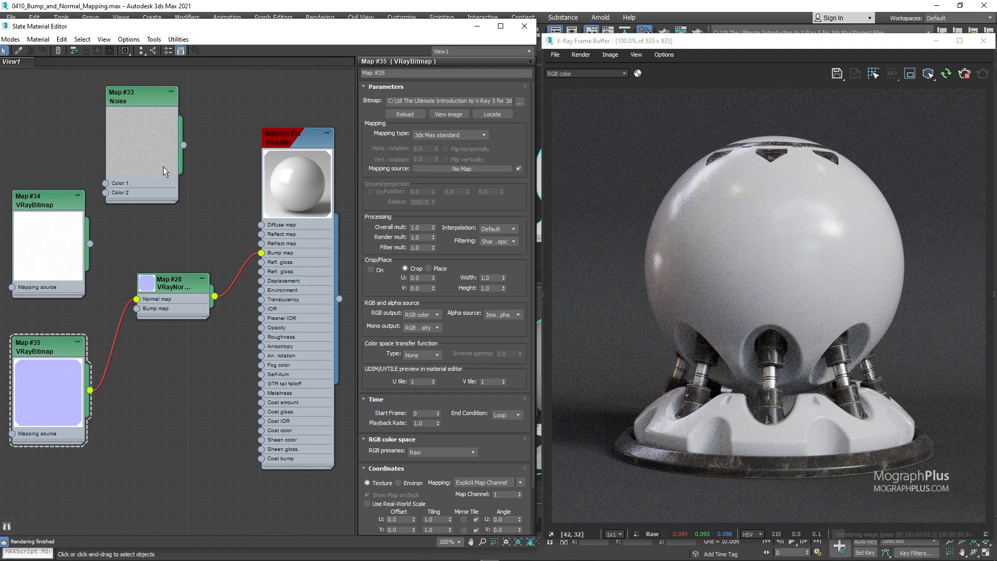
drag(158, 166, 66, 154)
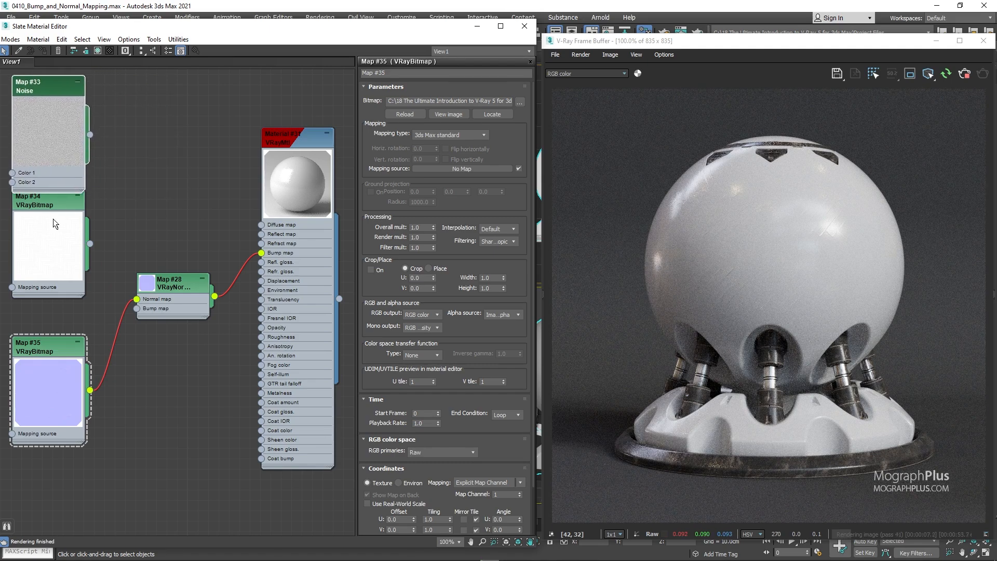
drag(54, 209, 55, 222)
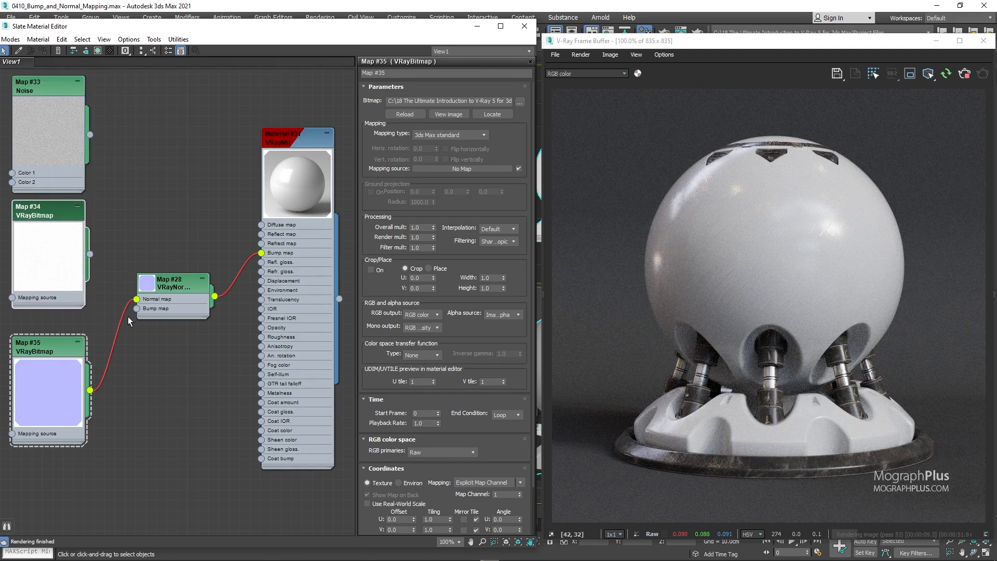
Step: Set the VRayNormalMap's normal map multiplier to 5 and enable Flip green, checking the parquet relief up close in the render
double_click(186, 287)
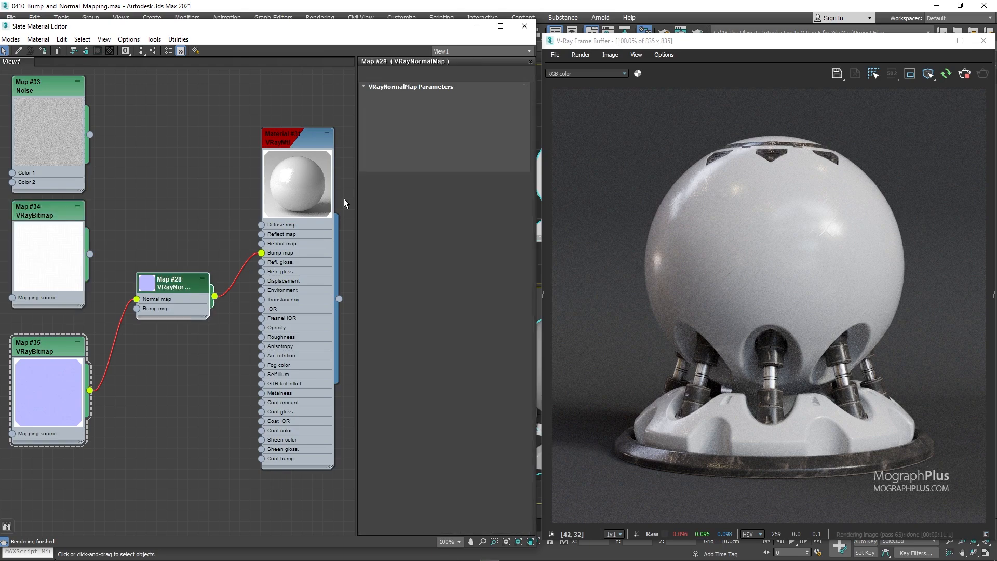
double_click(427, 99)
text(5)
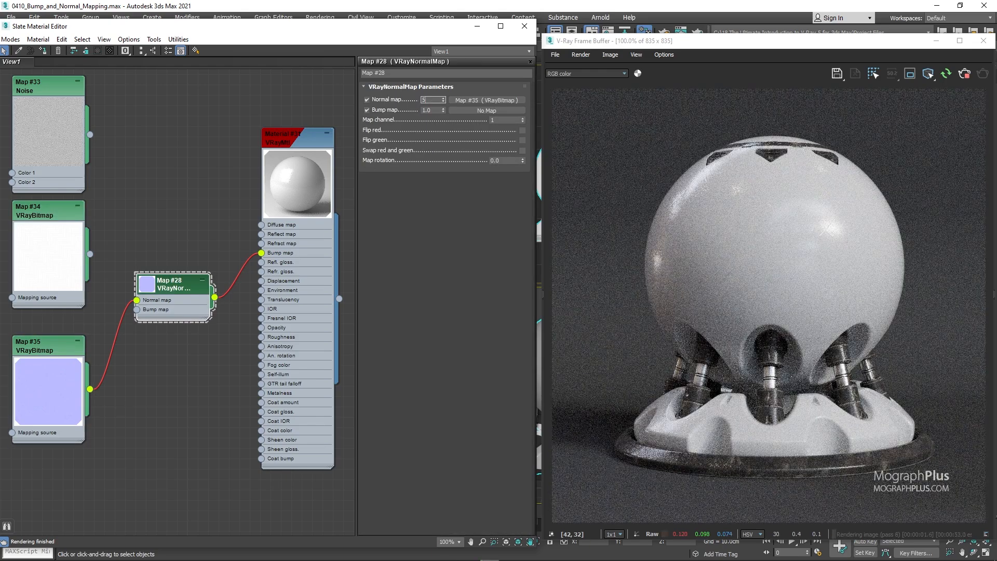
key(Return)
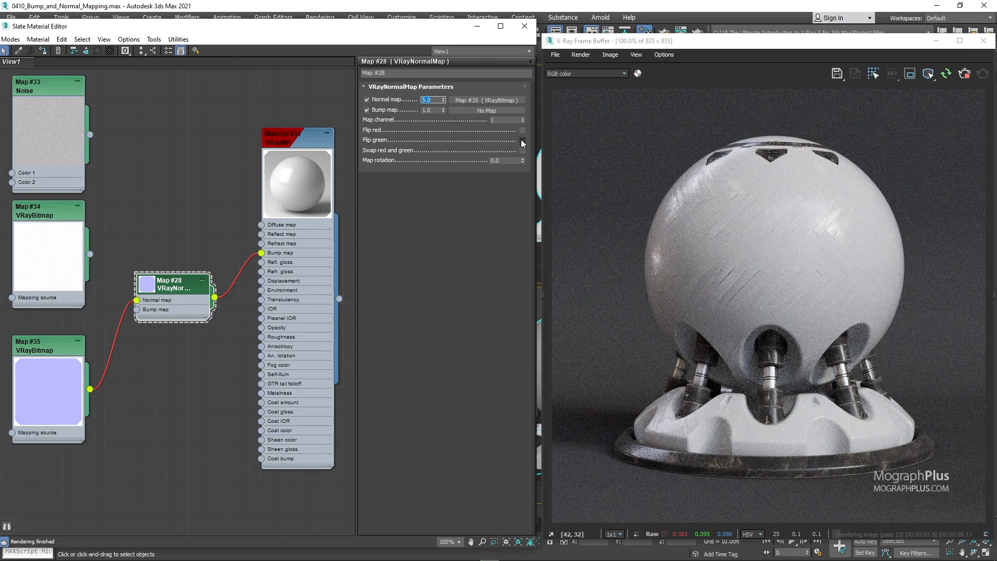
click(522, 140)
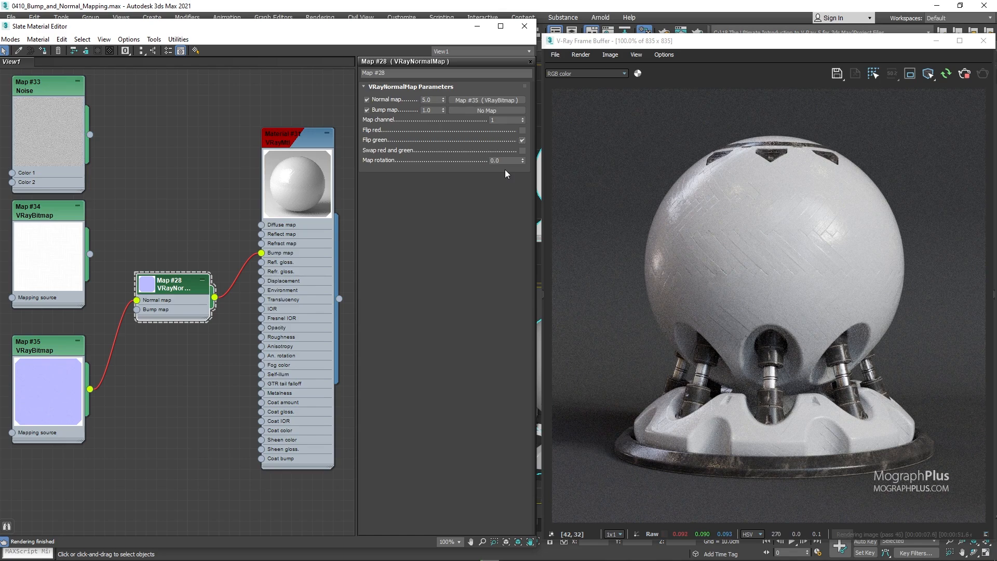
scroll(727, 255, up, 1)
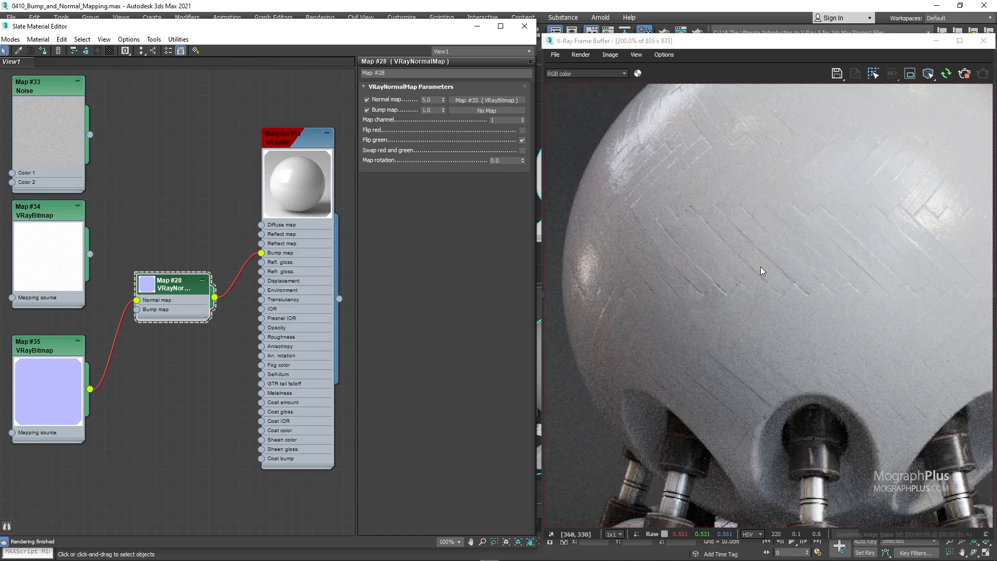
scroll(761, 267, down, 1)
scroll(698, 198, up, 1)
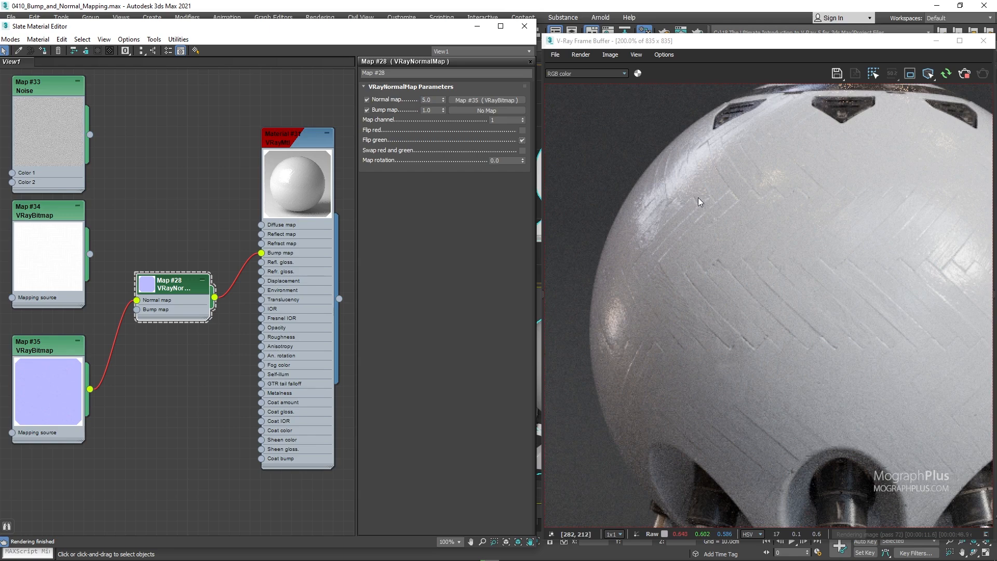
scroll(698, 197, down, 1)
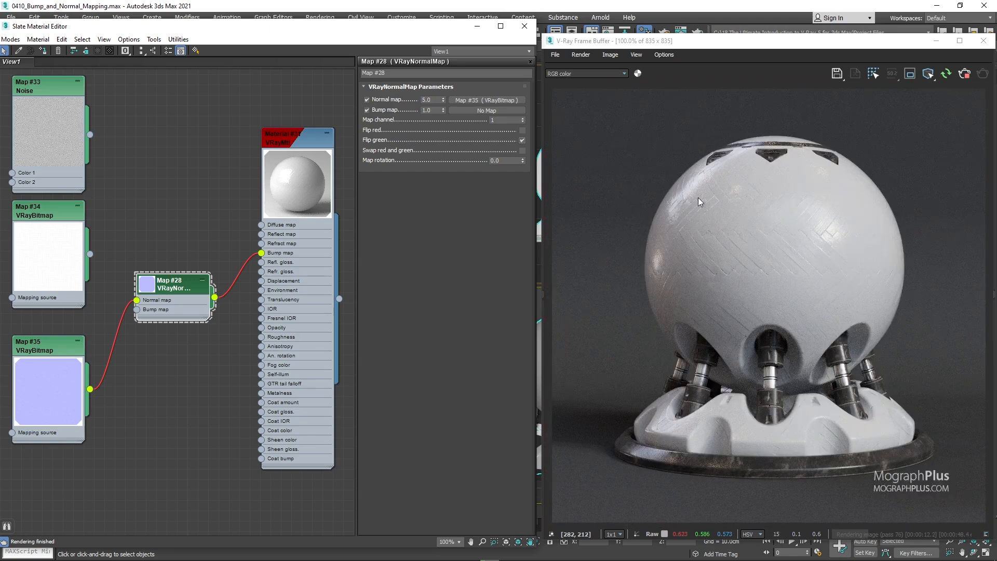
Step: Review the parquet normal bitmap's color space transfer function type and RGB primaries settings
double_click(37, 344)
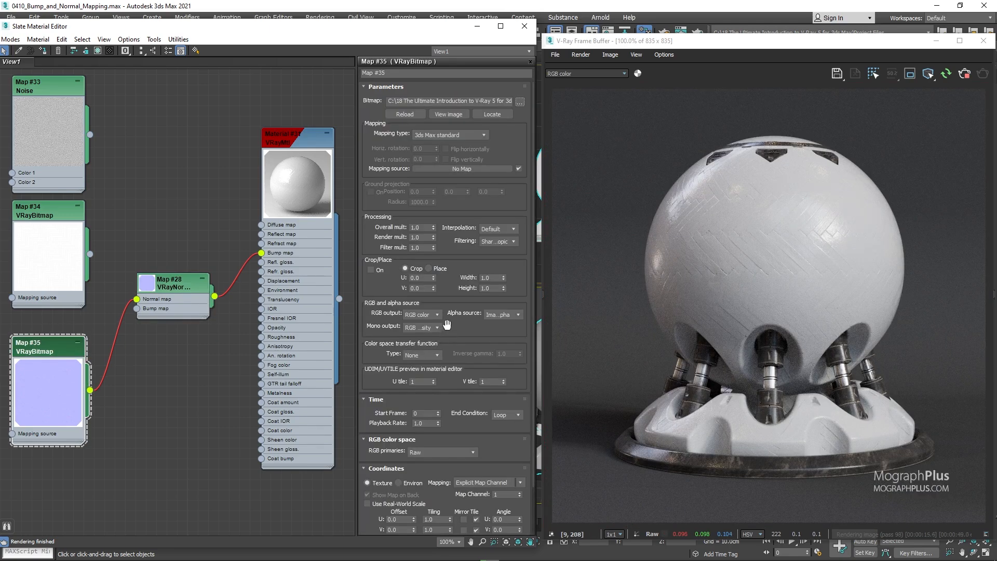
click(434, 355)
click(434, 354)
click(456, 453)
click(462, 454)
Step: Set the normal map multiplier of the VRayNormalMap to 10
double_click(194, 288)
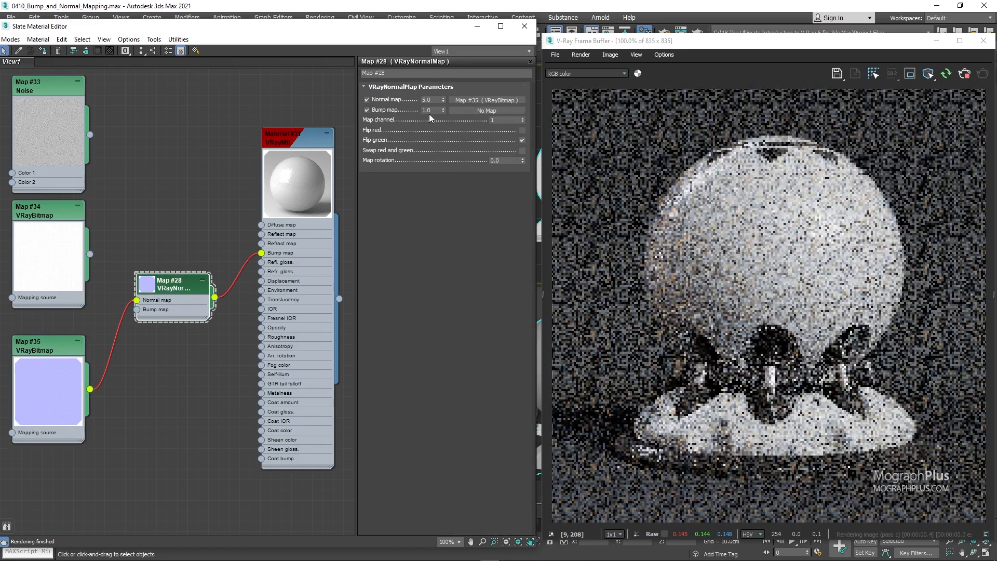
double_click(429, 100)
text(10)
key(Return)
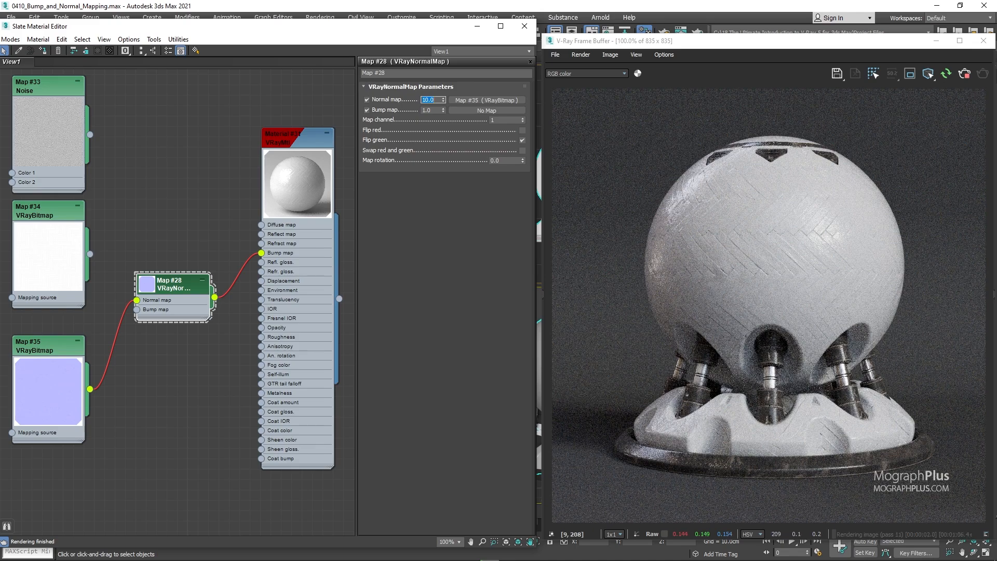
Step: Compare normal map multipliers of 20 and 1 in the render and restore the value of 10
text(20)
key(Return)
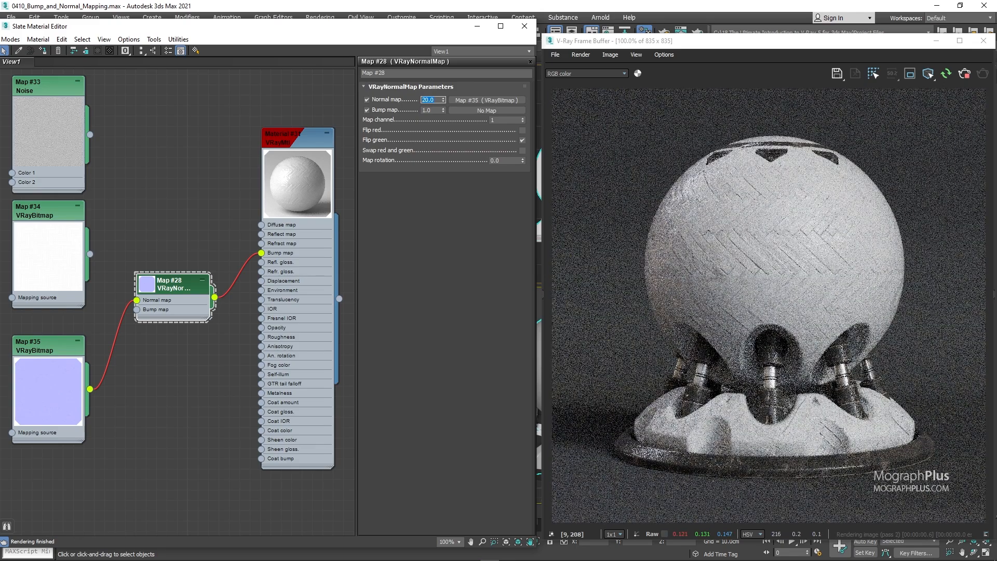
text(1)
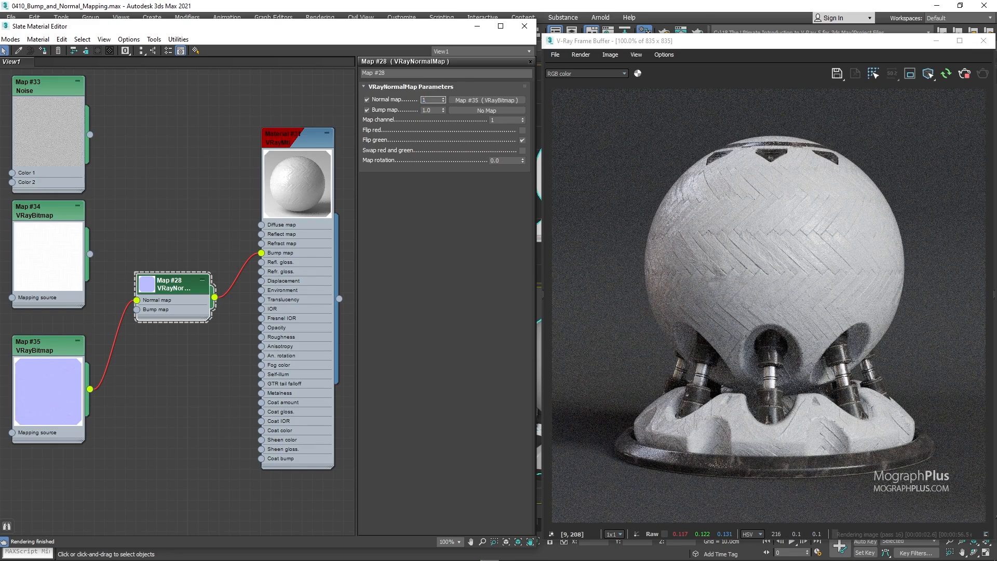
key(Return)
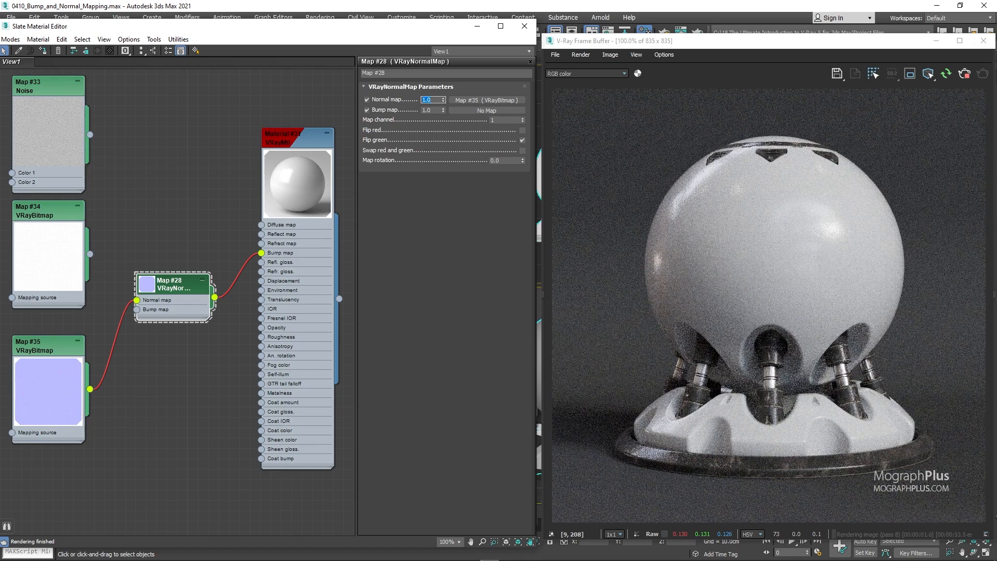
text(10)
key(Return)
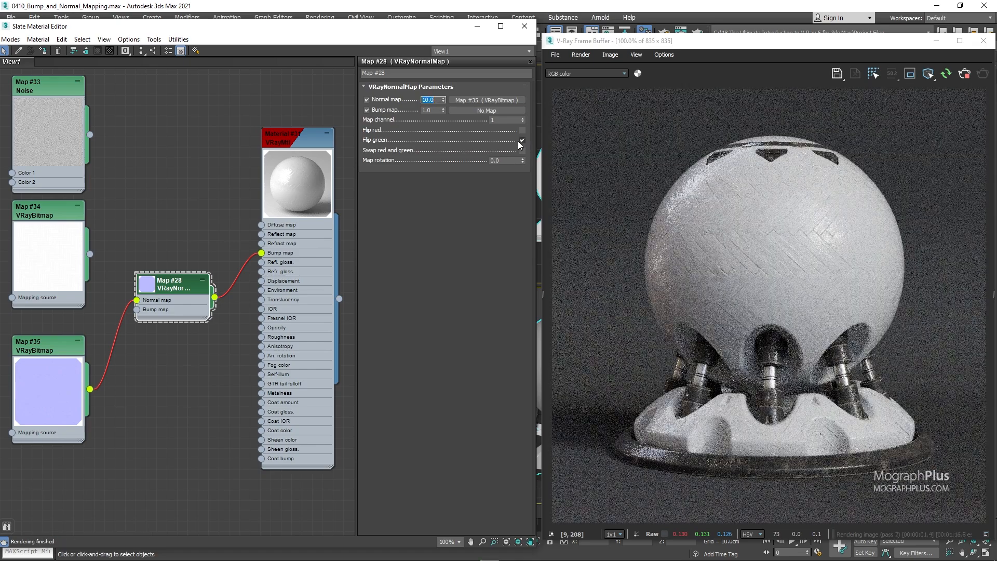
Step: Try Flip red and Swap red and green on the VRayNormalMap in turn, switching each off again
click(522, 130)
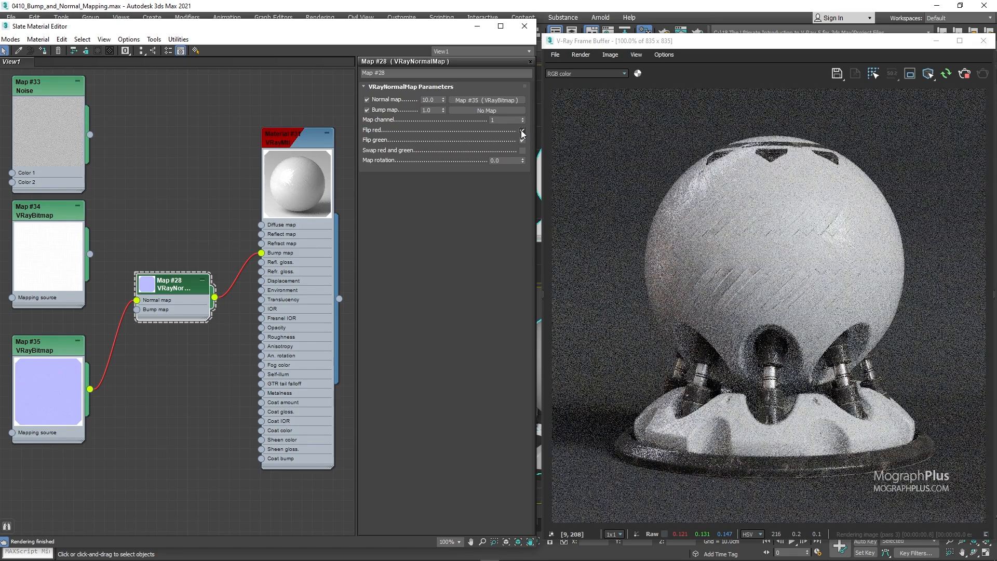
click(522, 129)
click(521, 150)
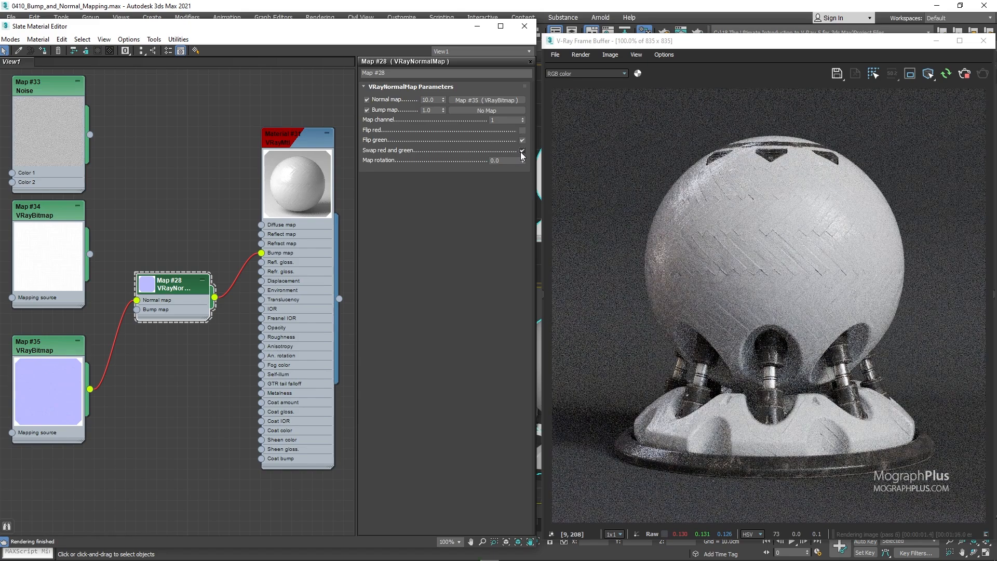
click(522, 151)
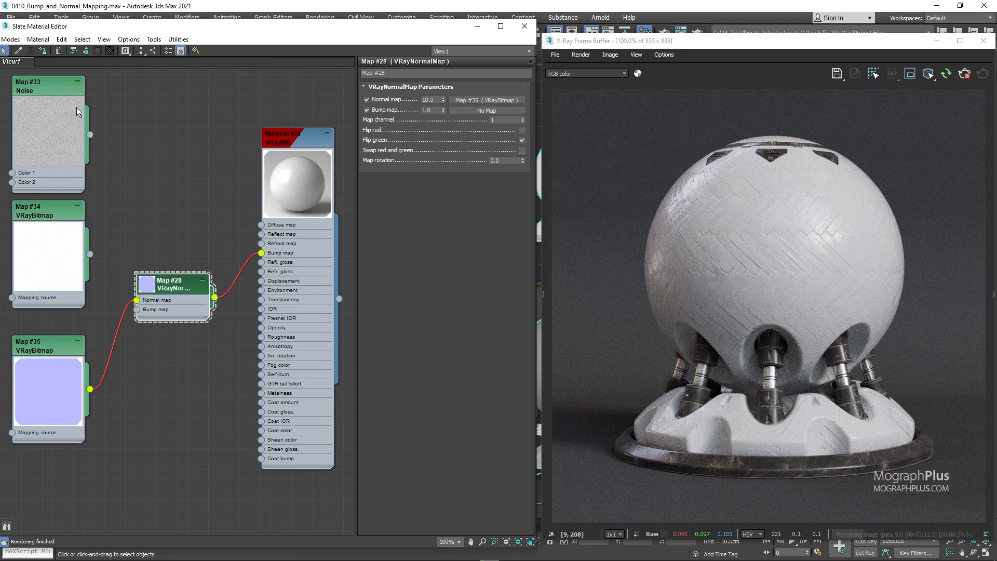
Step: Connect the Noise map to the VRayNormalMap's Bump map input and set the bump multiplier to 0.25
drag(90, 134, 136, 310)
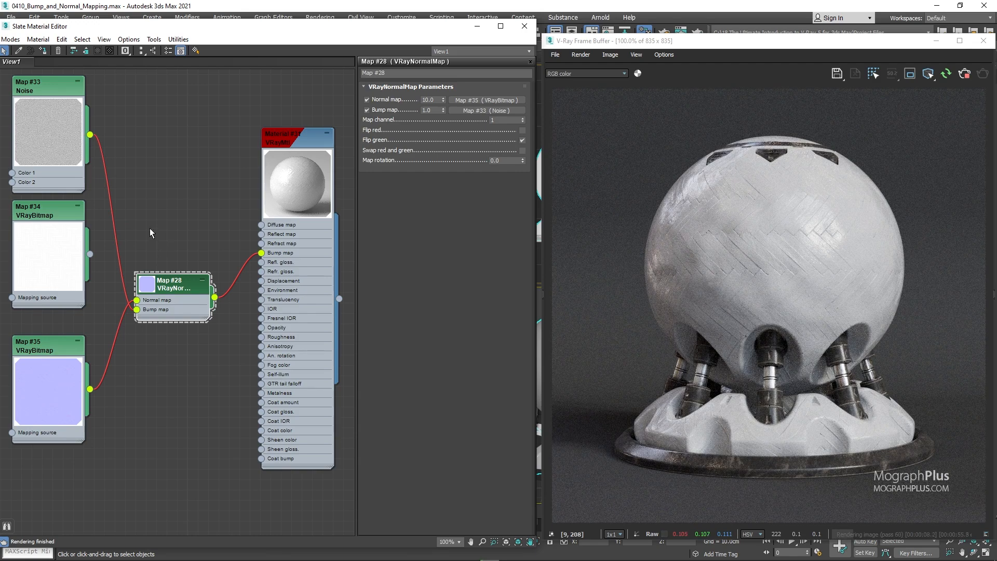
middle_drag(149, 233, 163, 214)
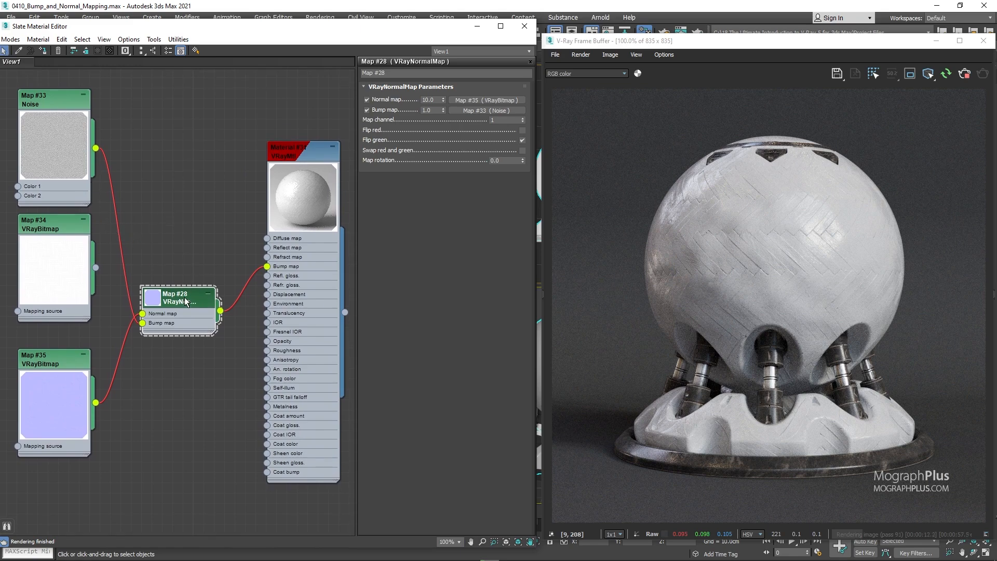
double_click(429, 111)
text(.25)
key(Return)
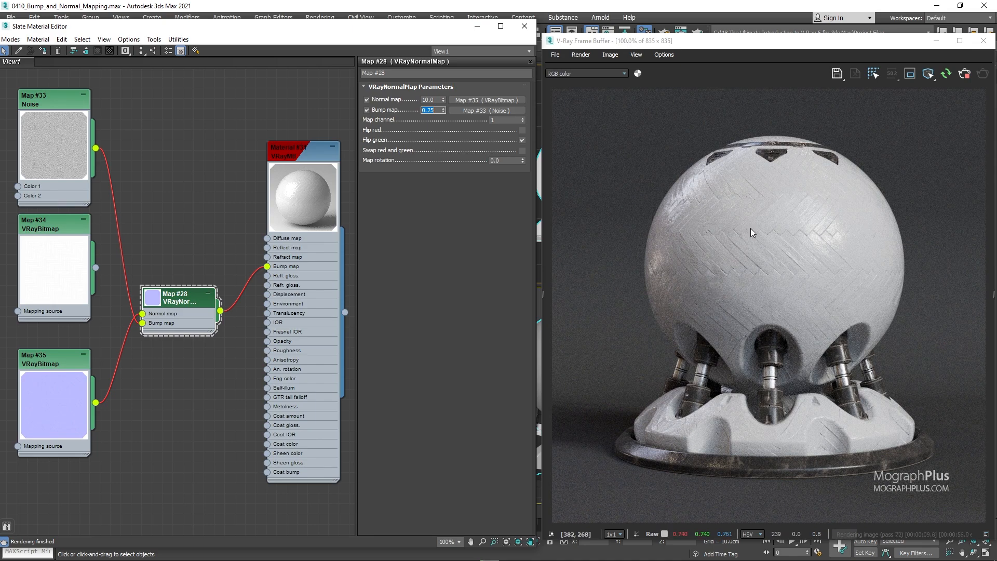
scroll(752, 228, up, 1)
scroll(752, 228, down, 1)
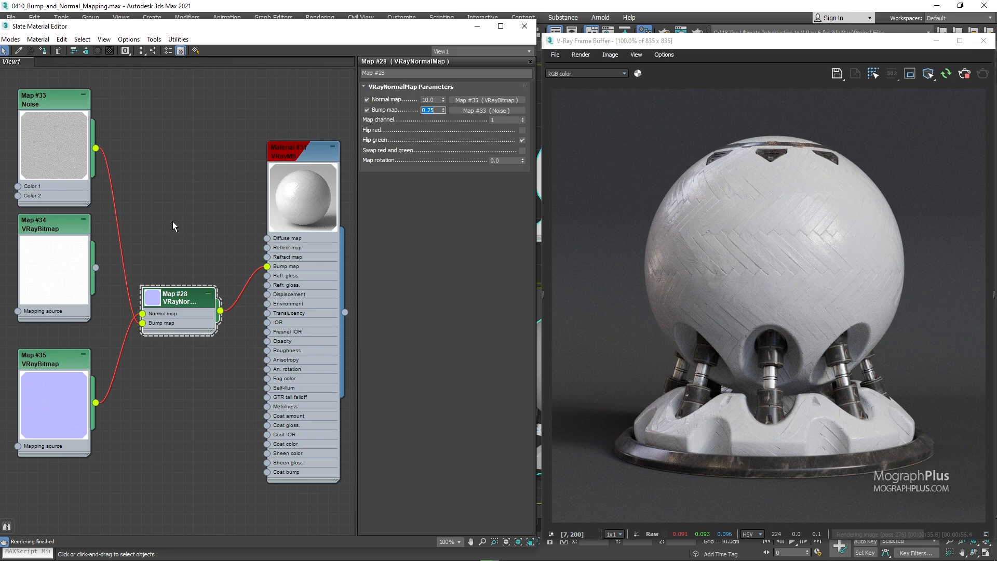
Step: Collapse the VRayMtl node's input slots and add a VRayBumpMtl material above it in the graph
scroll(174, 225, down, 3)
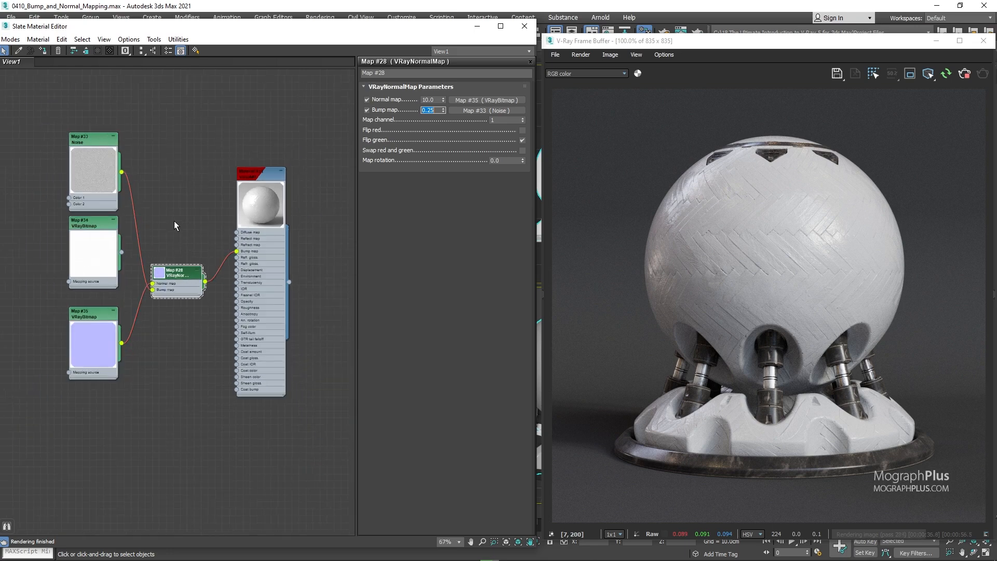
click(284, 171)
middle_drag(262, 193, 256, 237)
double_click(274, 275)
right_click(266, 165)
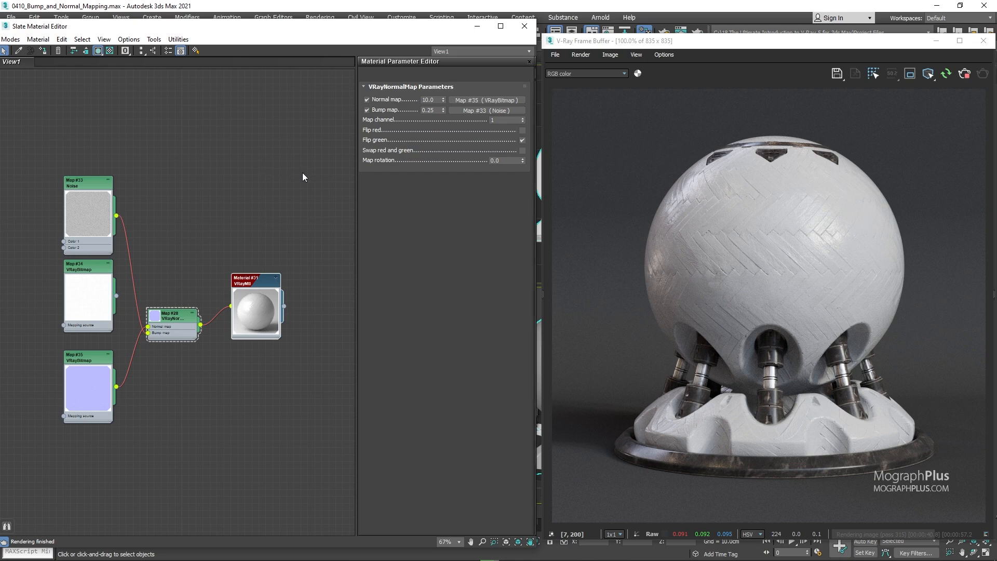
mouse_move(308, 176)
mouse_move(397, 206)
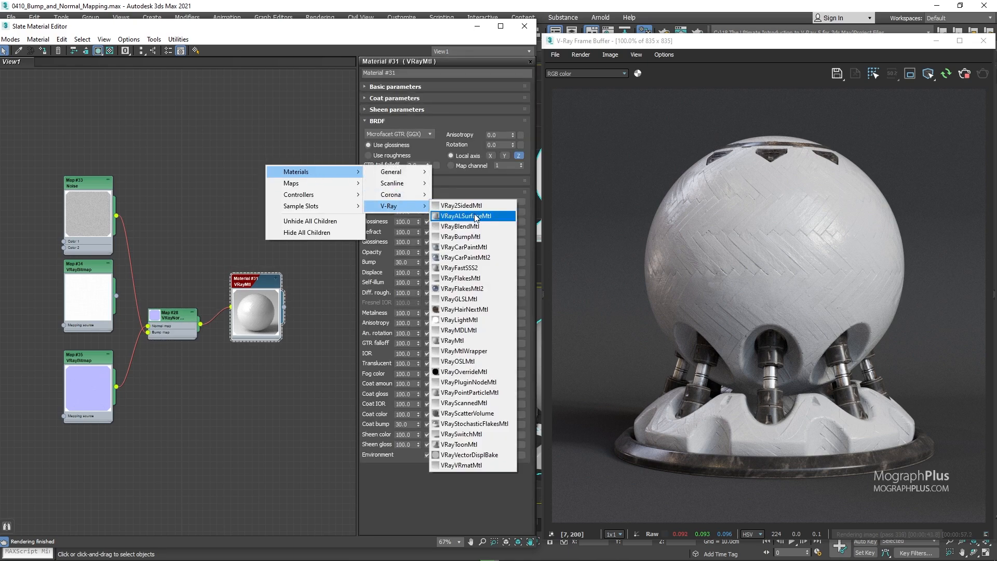
click(467, 236)
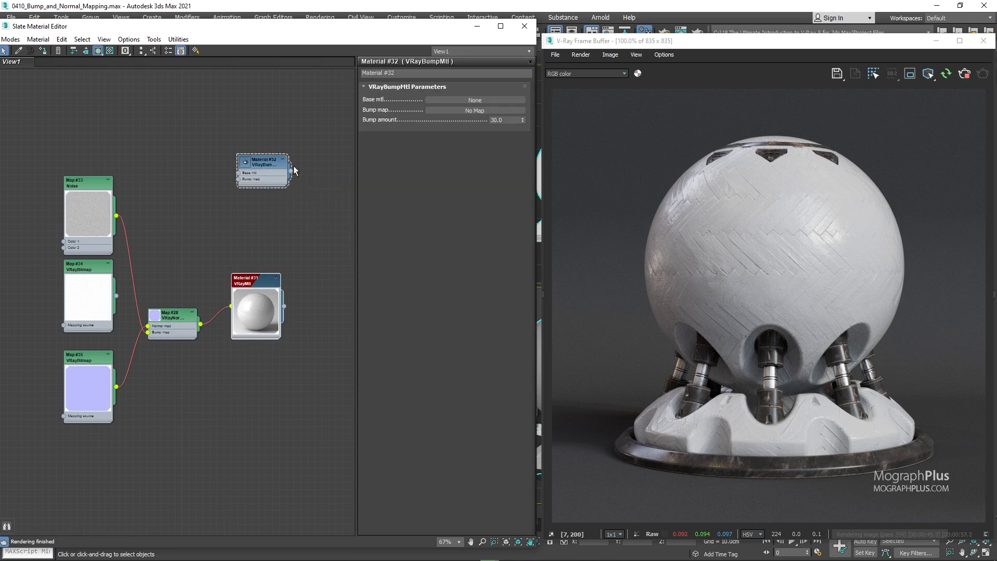
Step: Move the VRayBumpMtl node to the right of the VRayMtl node, leaving space between them
scroll(248, 163, up, 3)
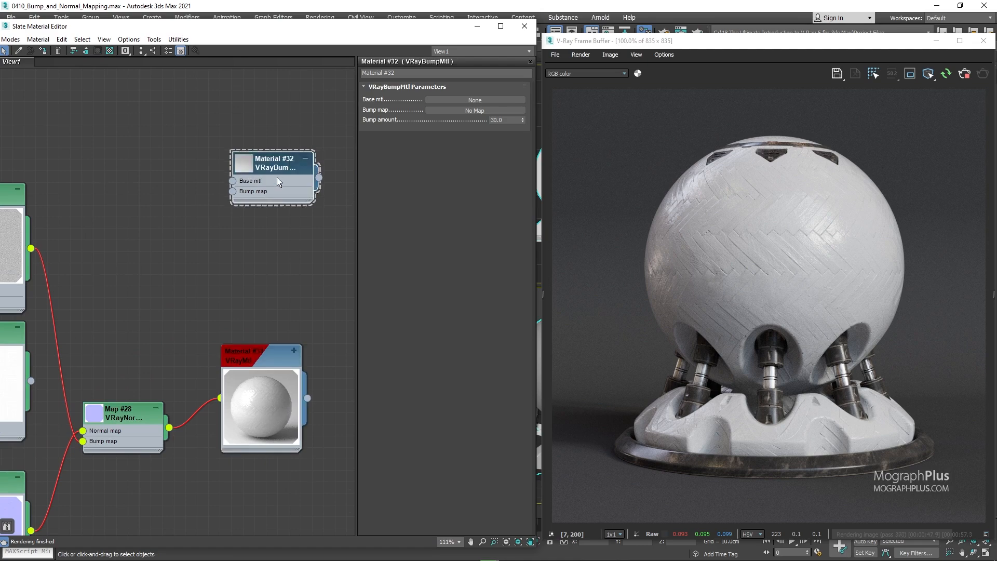
drag(270, 198, 271, 232)
scroll(250, 233, down, 1)
middle_drag(207, 231, 150, 172)
drag(217, 154, 324, 318)
middle_drag(269, 260, 203, 201)
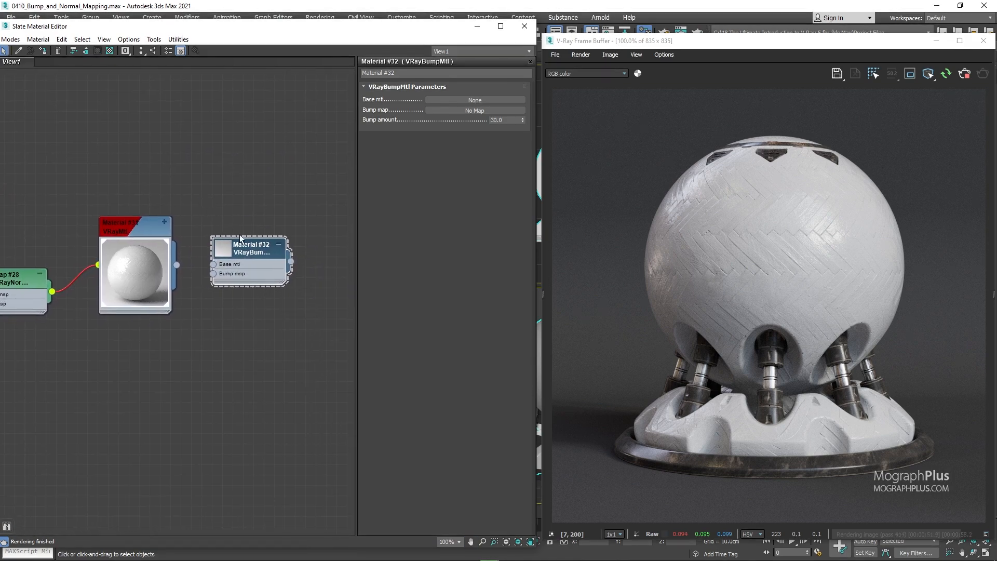
drag(248, 250, 299, 278)
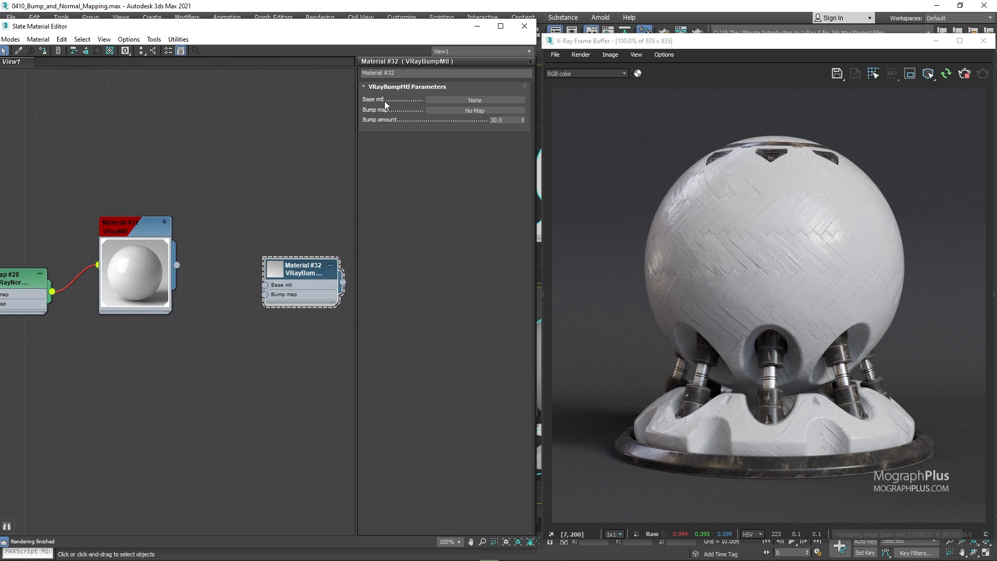
scroll(249, 225, down, 1)
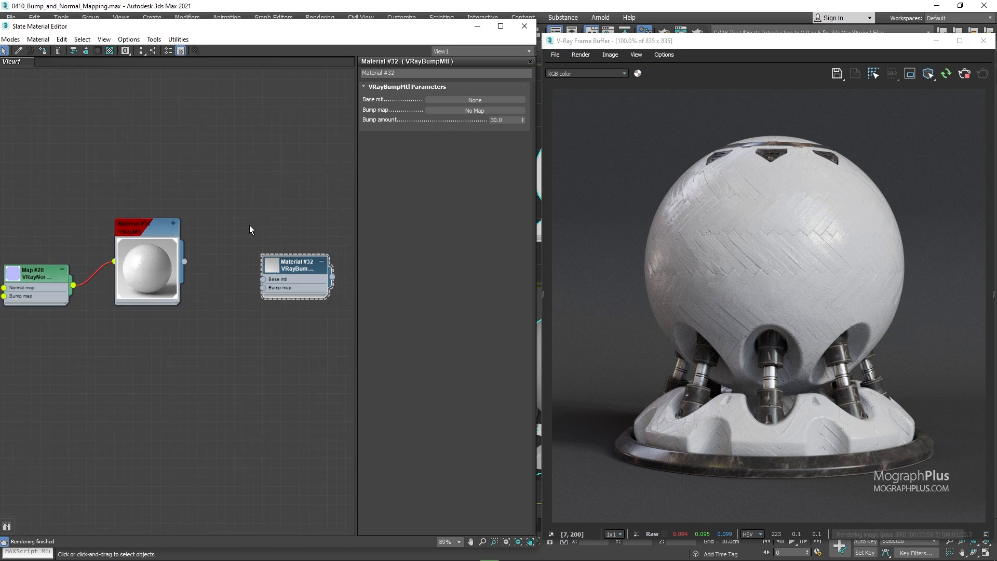
middle_drag(234, 214, 265, 227)
Step: Expand the VRayMtl node's input slots, raise the node level with the VRayNormalMap, and shift the material editor window aside
click(205, 236)
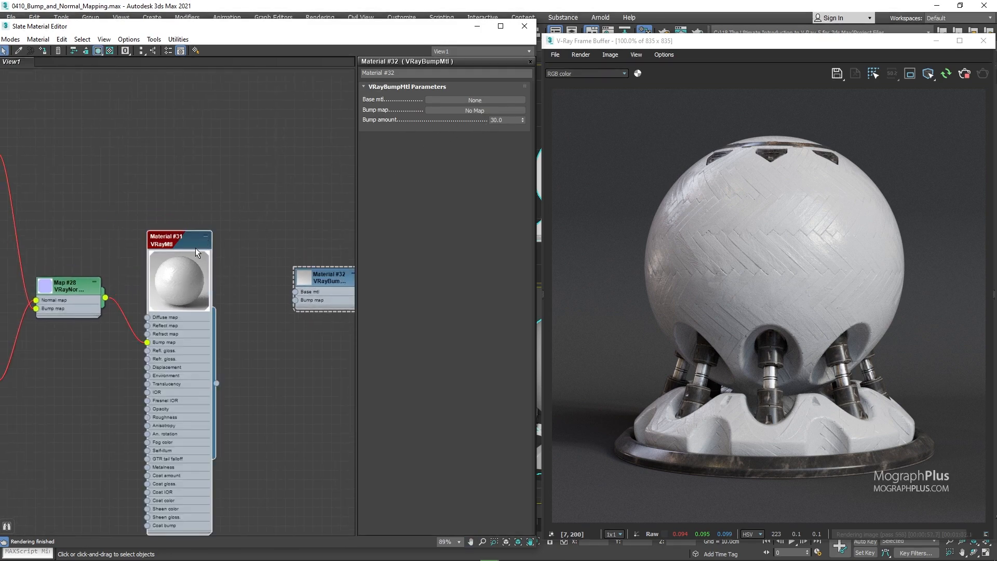
drag(195, 247, 192, 208)
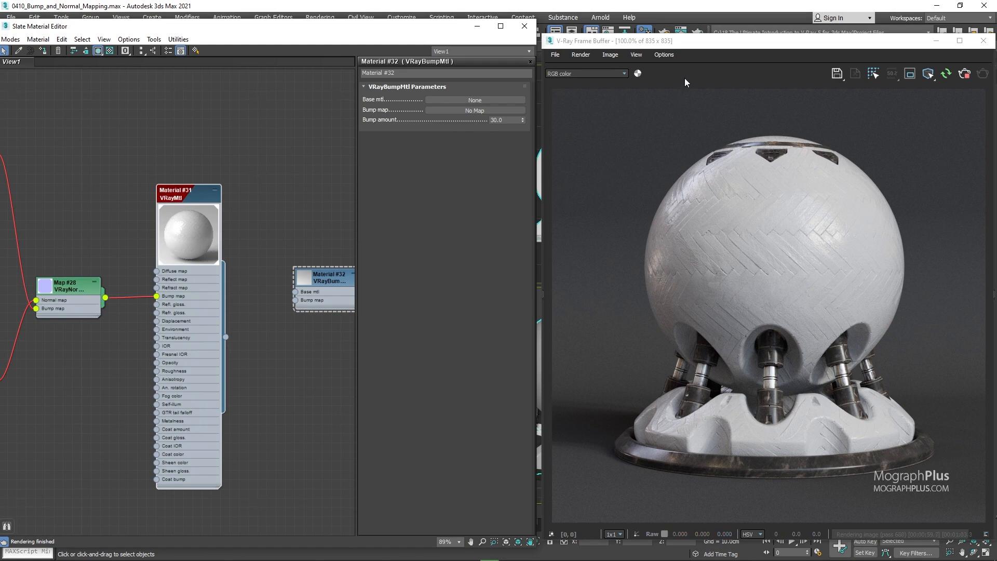
drag(431, 31, 486, 26)
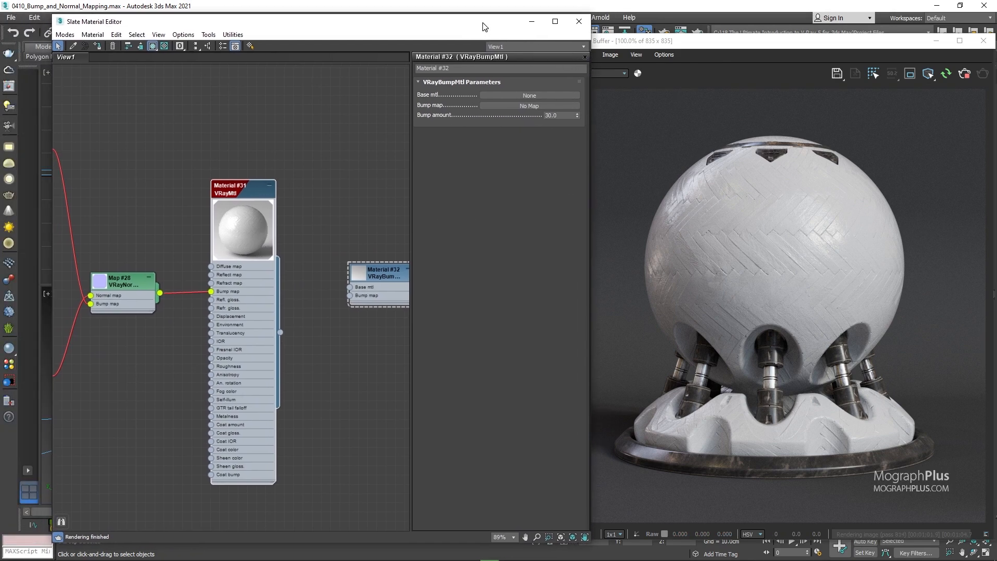
Step: Widen the material editor window and disconnect the VRayNormalMap from the VRayMtl's Bump map input
middle_drag(367, 166, 338, 169)
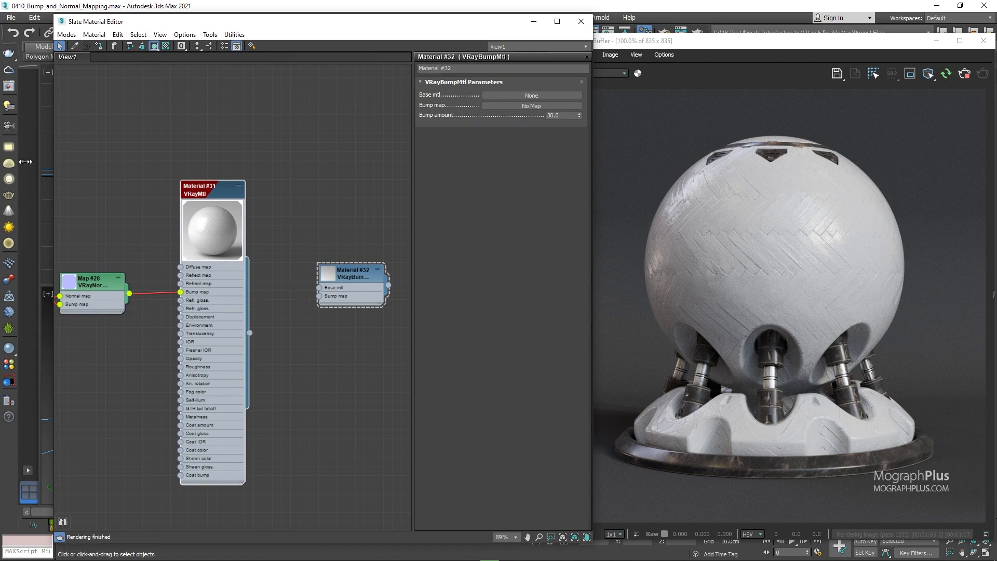
drag(53, 162, 5, 162)
middle_drag(76, 189, 97, 169)
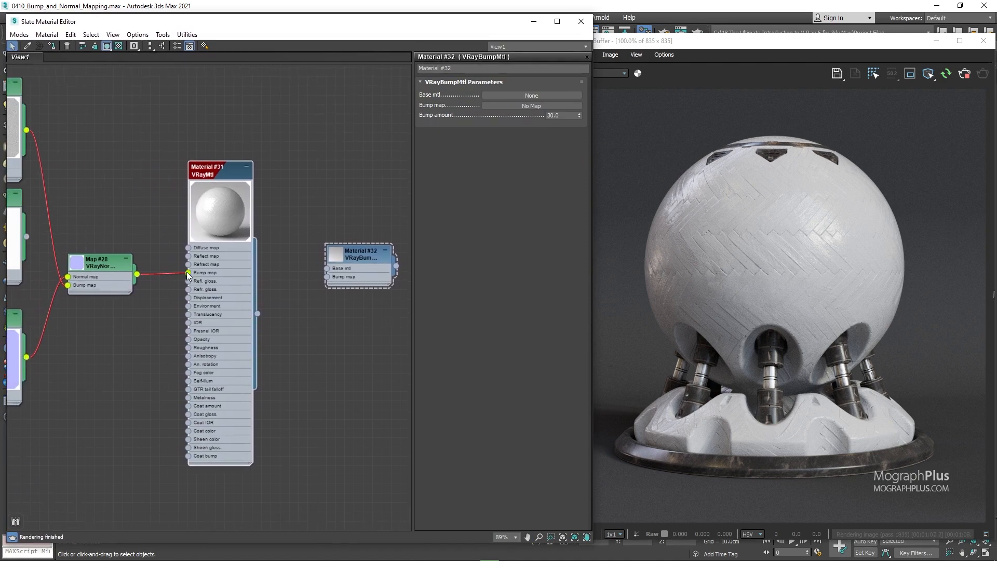
drag(188, 274, 155, 307)
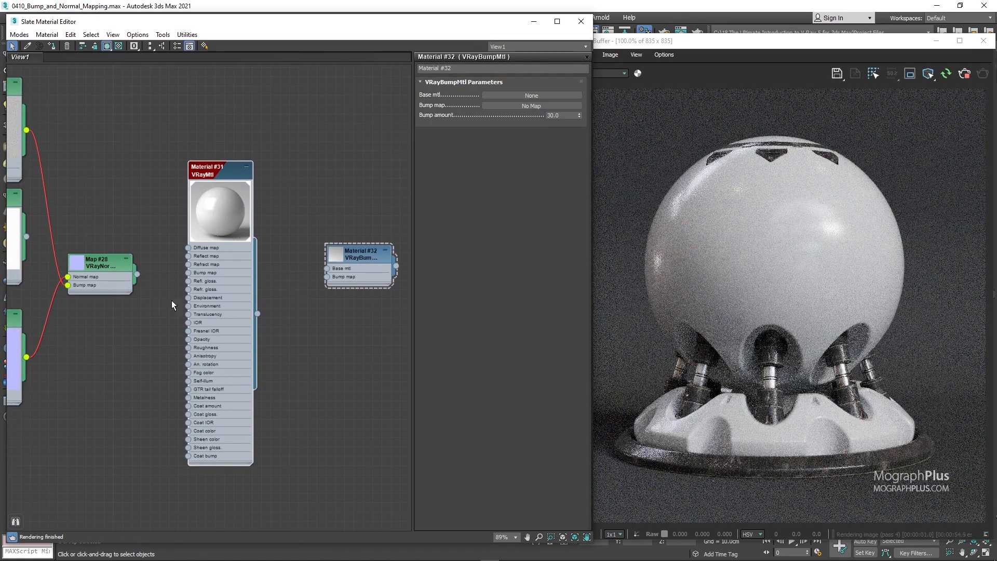
Step: Assign the VRayBumpMtl to the selected objects and connect the VRayMtl to its Base mtl input
right_click(372, 257)
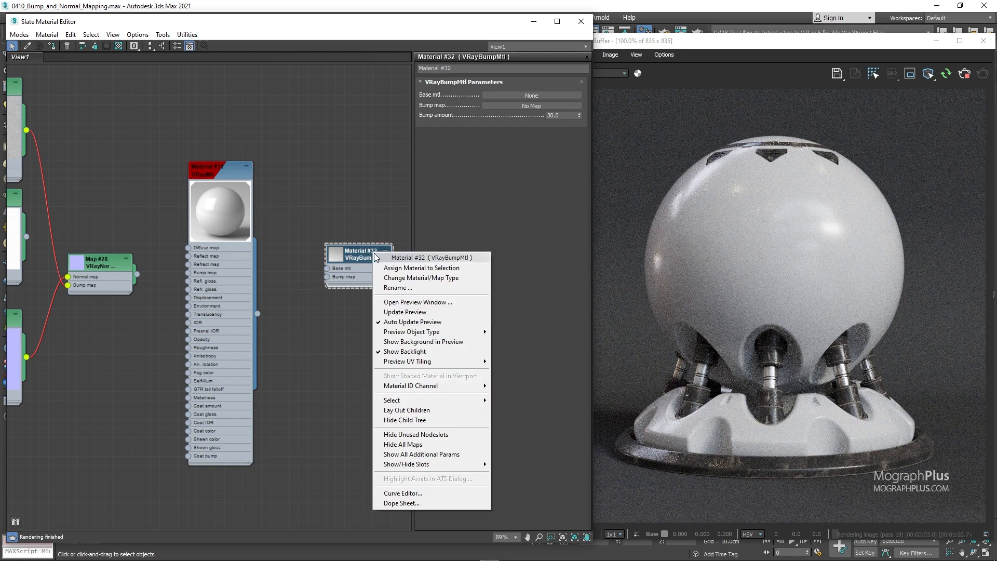
click(398, 269)
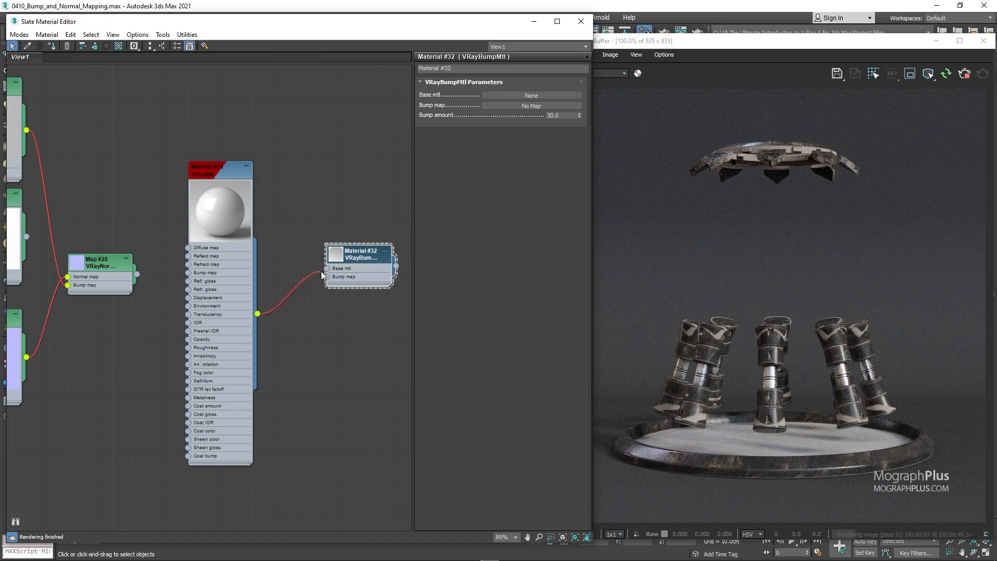
drag(320, 271, 326, 269)
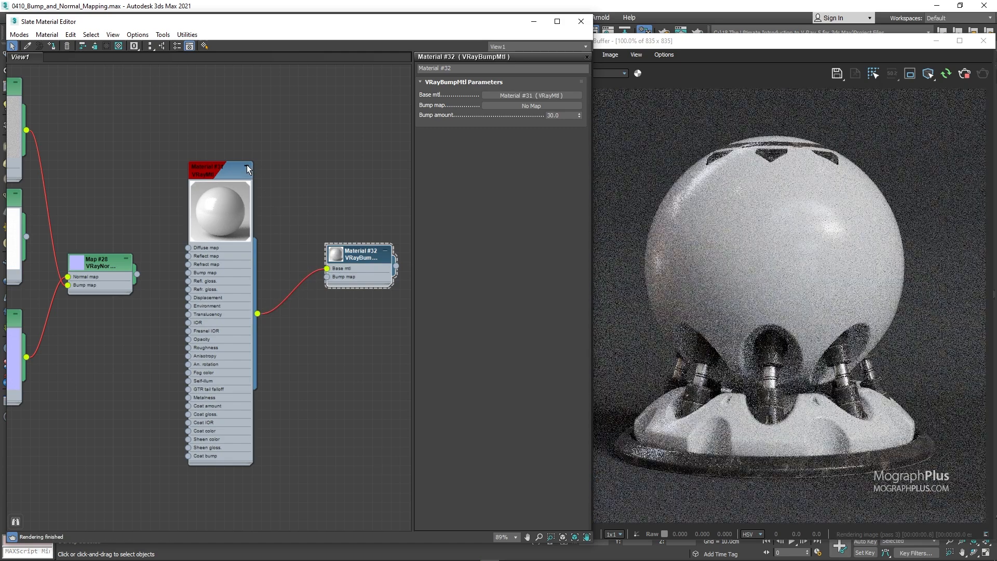
Step: Collapse the VRayMtl node's input slots, move the node up, and bring the VRayBumpMtl node closer to it
click(247, 165)
drag(224, 209, 208, 171)
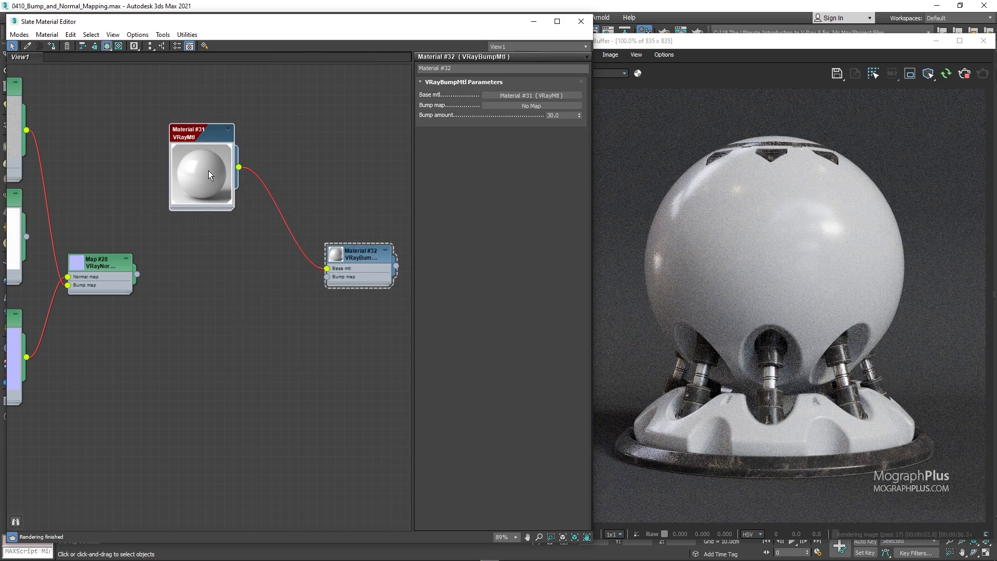
middle_drag(124, 235, 188, 255)
drag(401, 279, 327, 287)
Step: Connect the VRayNormalMap to the VRayBumpMtl's Bump map input and enlarge the VRayBumpMtl node's preview
middle_drag(190, 272, 201, 274)
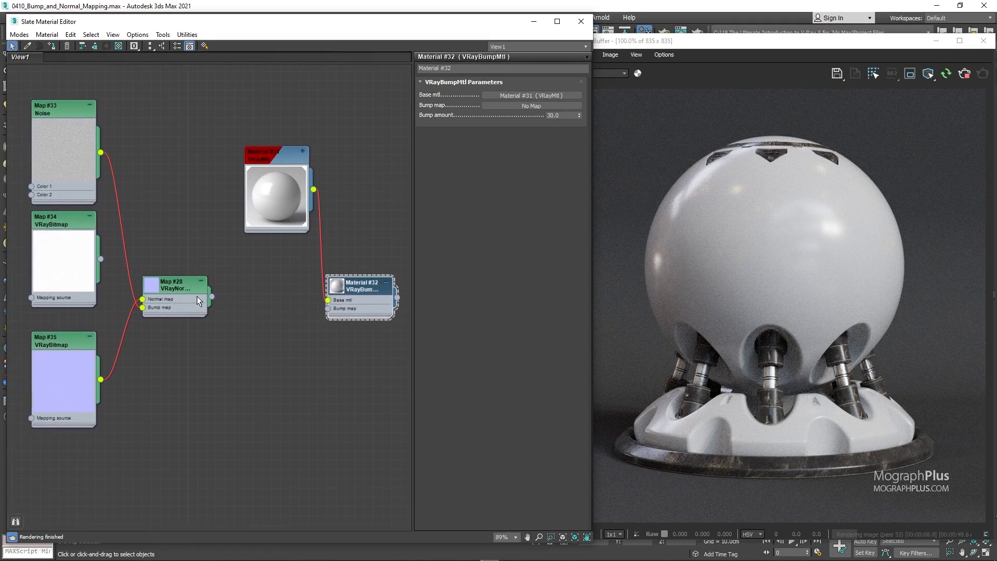
drag(286, 319, 328, 309)
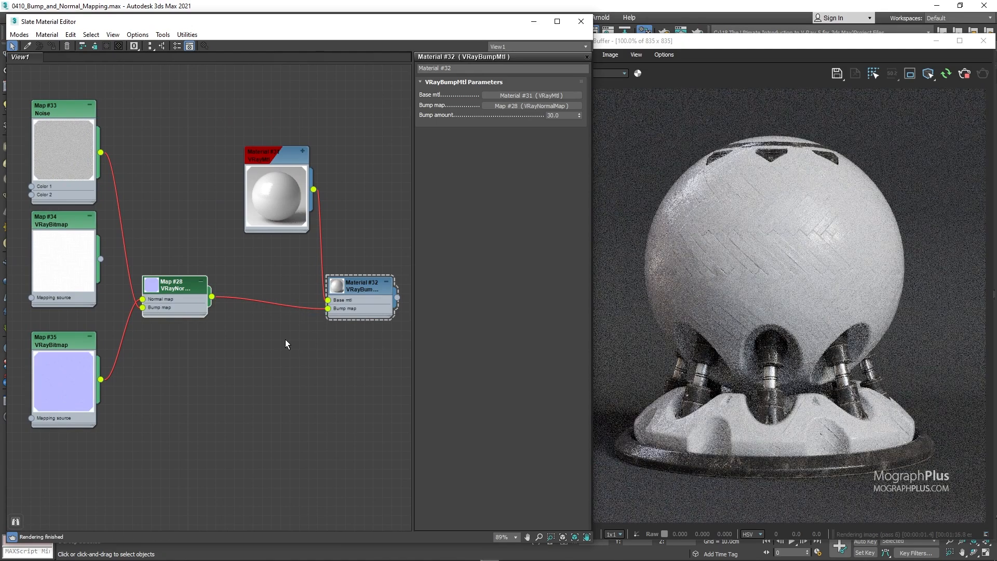
double_click(337, 289)
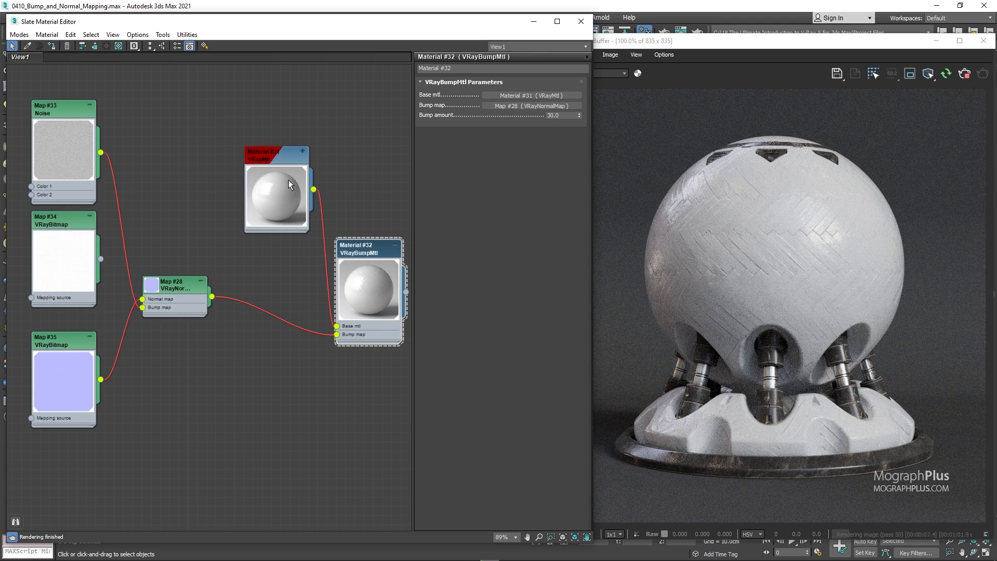
Step: Move the VRayMtl node up and away from the VRayBumpMtl to free space beneath it
drag(270, 200, 223, 126)
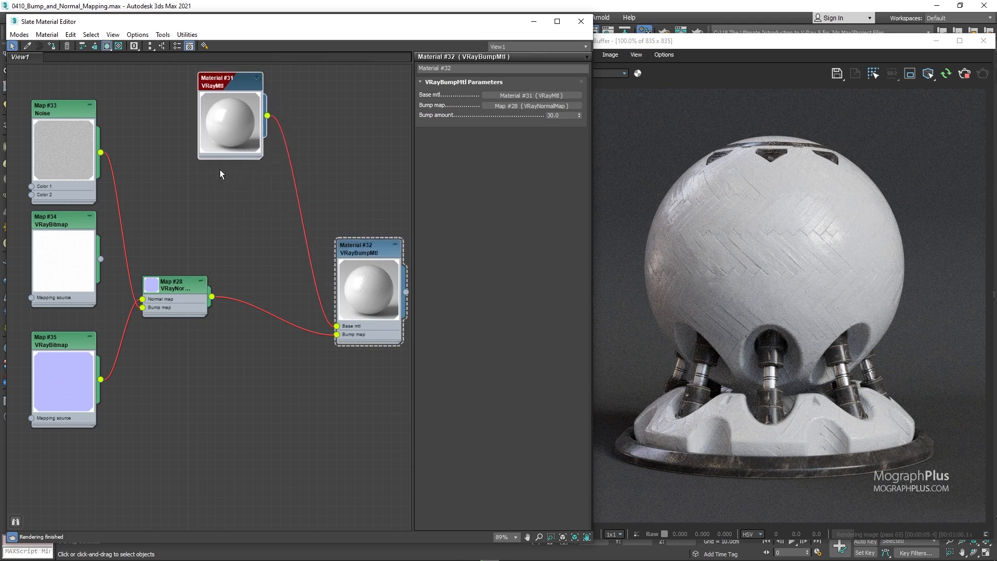
middle_drag(219, 175, 214, 196)
drag(220, 160, 201, 151)
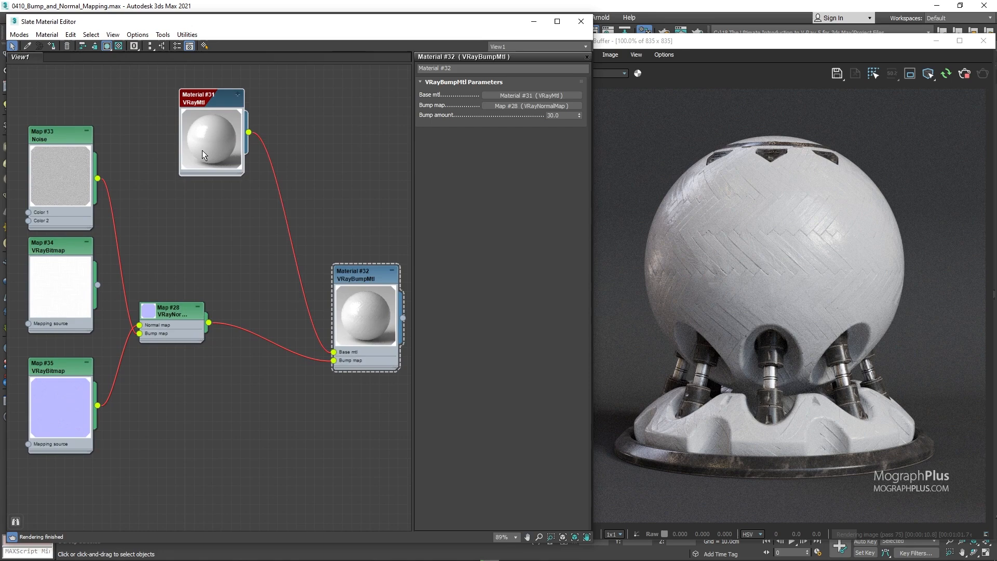
Step: Add a second VRayMtl below the first one, collapse its input slots, and enlarge its preview
right_click(205, 192)
mouse_move(233, 201)
mouse_move(325, 238)
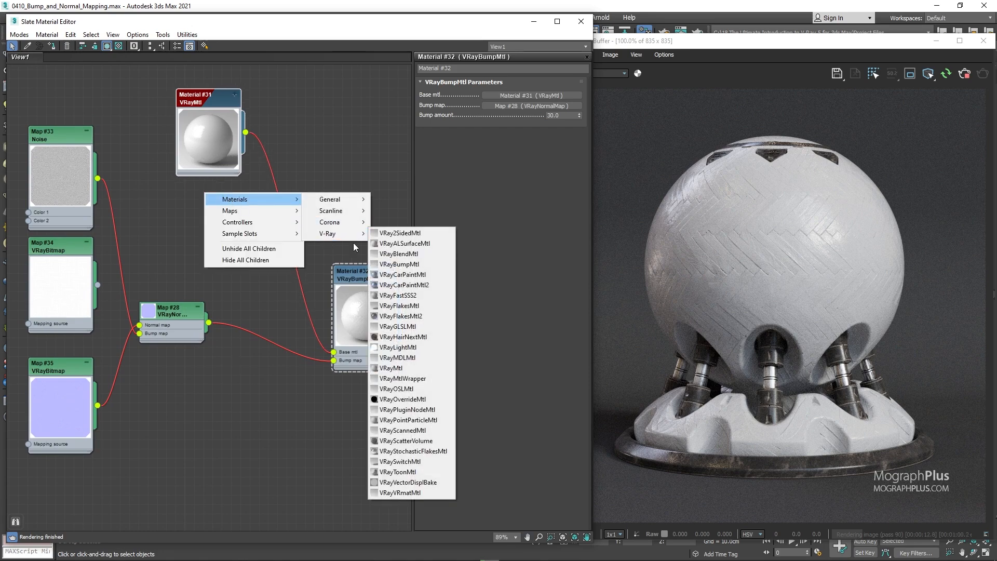
click(388, 356)
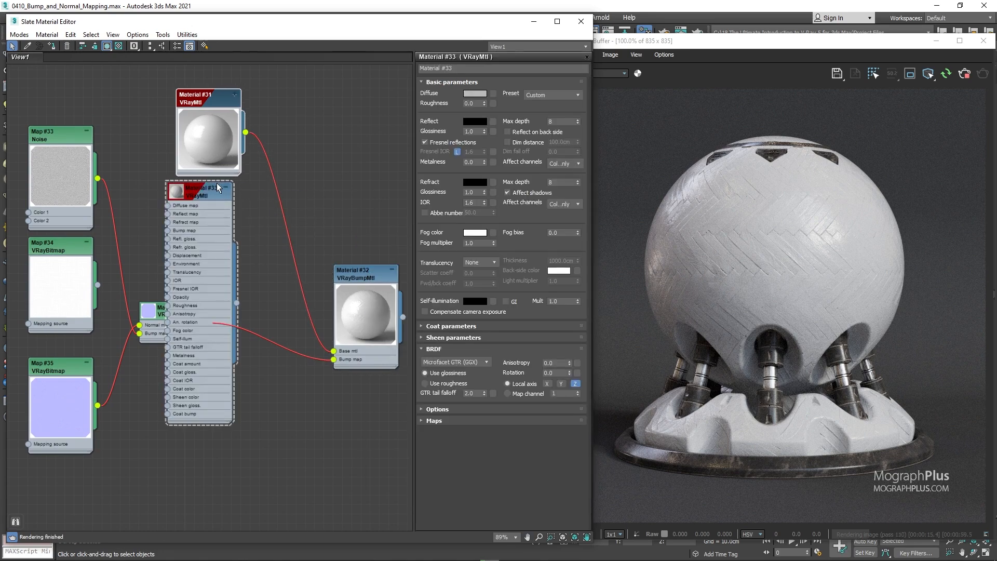
click(226, 188)
click(225, 190)
double_click(174, 191)
drag(188, 187, 215, 196)
Step: Set the new VRayMtl's diffuse color to pink
click(466, 97)
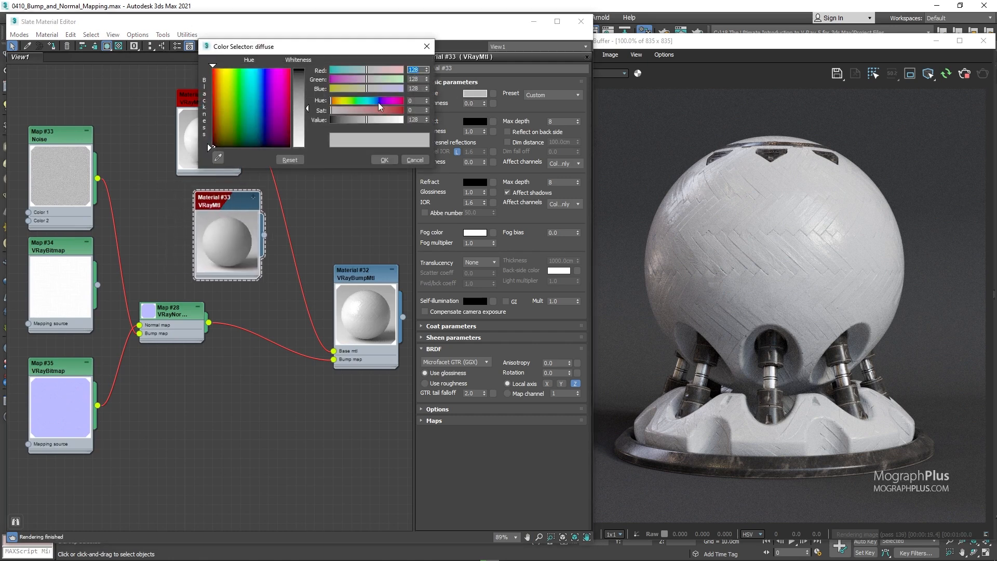
mouse_move(378, 109)
mouse_down()
mouse_move(389, 108)
mouse_move(355, 110)
mouse_move(371, 108)
mouse_up()
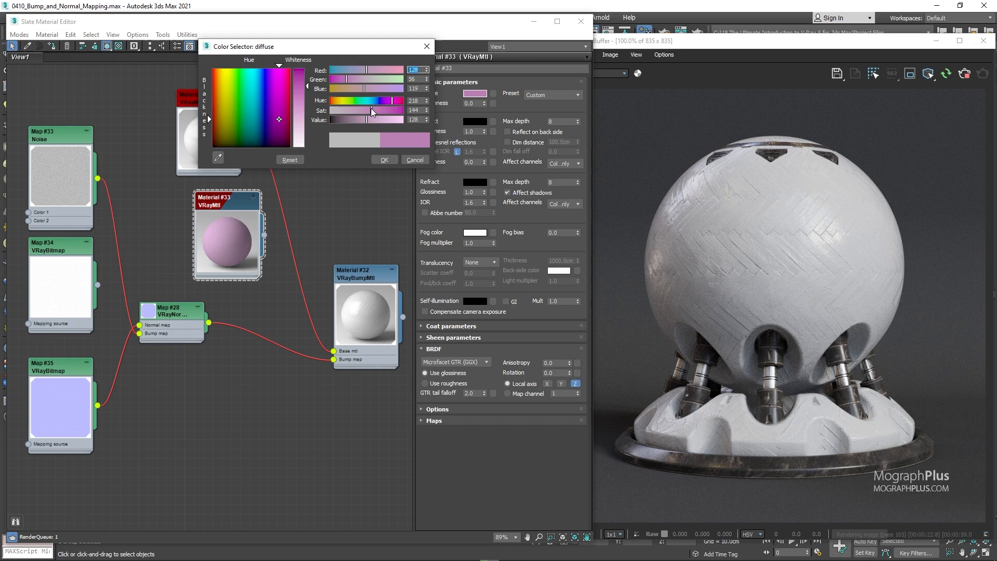
click(397, 101)
click(385, 160)
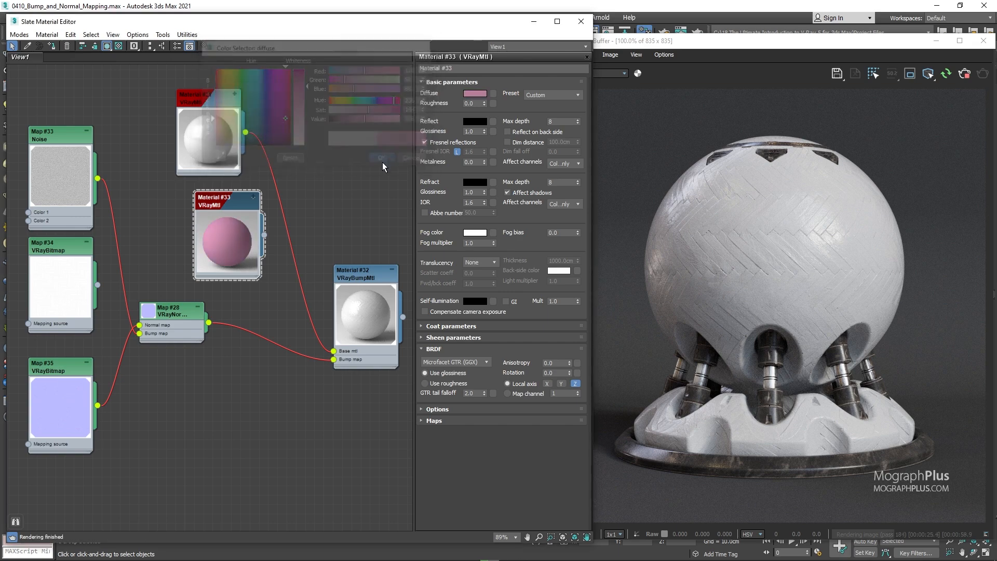
Step: Add a VRayBlendMtl beside the two VRayMtl nodes, above the VRayBumpMtl, and assign it to the selected objects
middle_drag(294, 177, 267, 178)
right_click(266, 149)
mouse_move(291, 156)
mouse_move(415, 189)
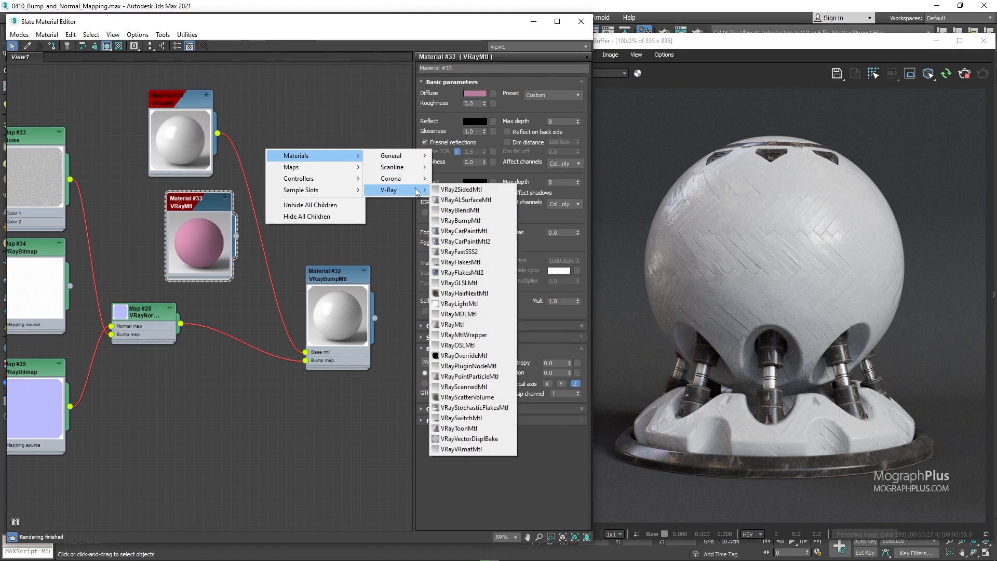
click(460, 210)
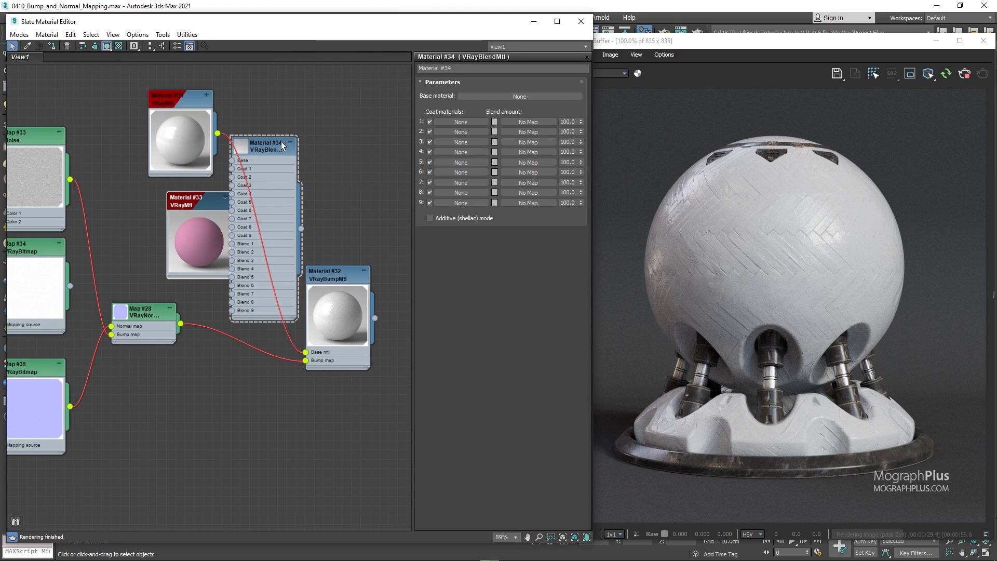
drag(281, 142, 329, 92)
right_click(324, 93)
click(337, 109)
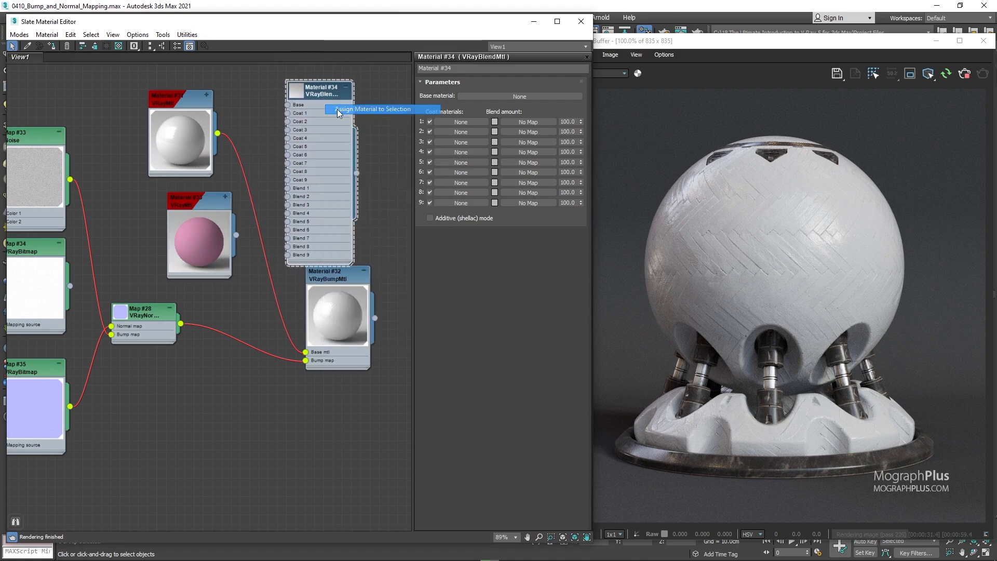
Step: Connect the white VRayMtl to the VRayBlendMtl's Base input and the pink VRayMtl to Coat 1
scroll(274, 282, down, 3)
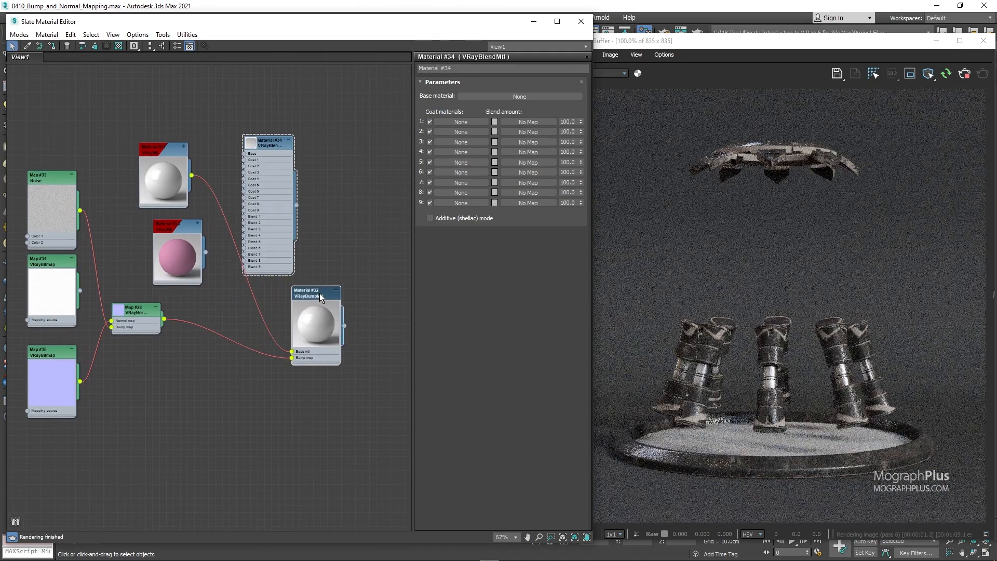
scroll(210, 194, up, 3)
drag(185, 170, 252, 141)
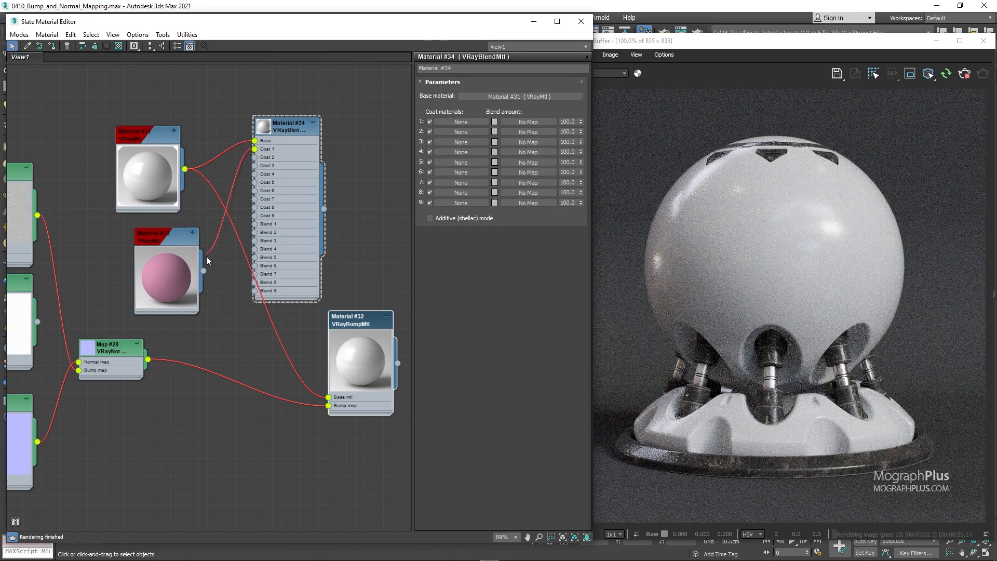
drag(207, 256, 204, 271)
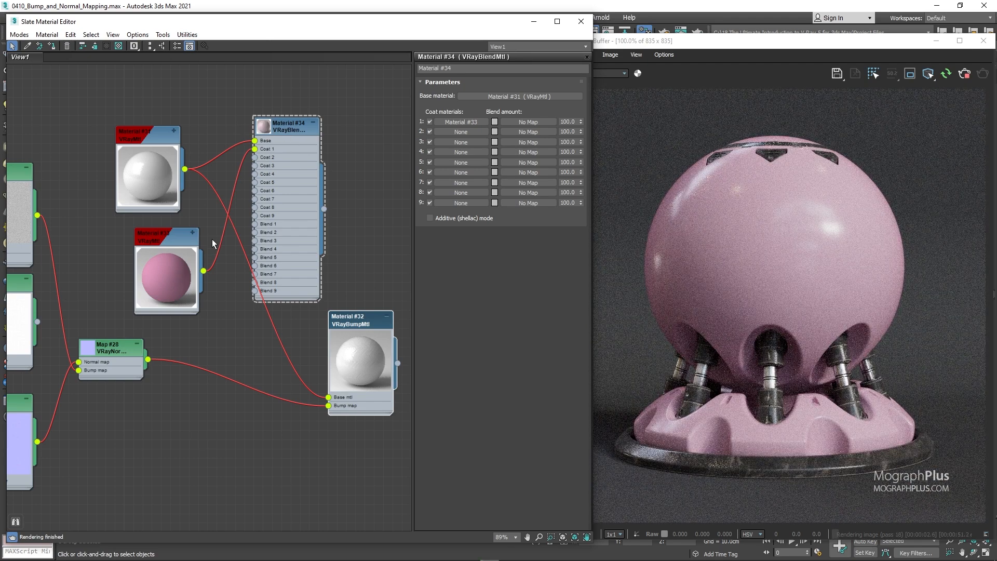
Step: Move both VRayMtl nodes up and add a VRayBitmap map beneath the pink material
drag(166, 242, 146, 223)
drag(178, 293, 150, 151)
right_click(144, 268)
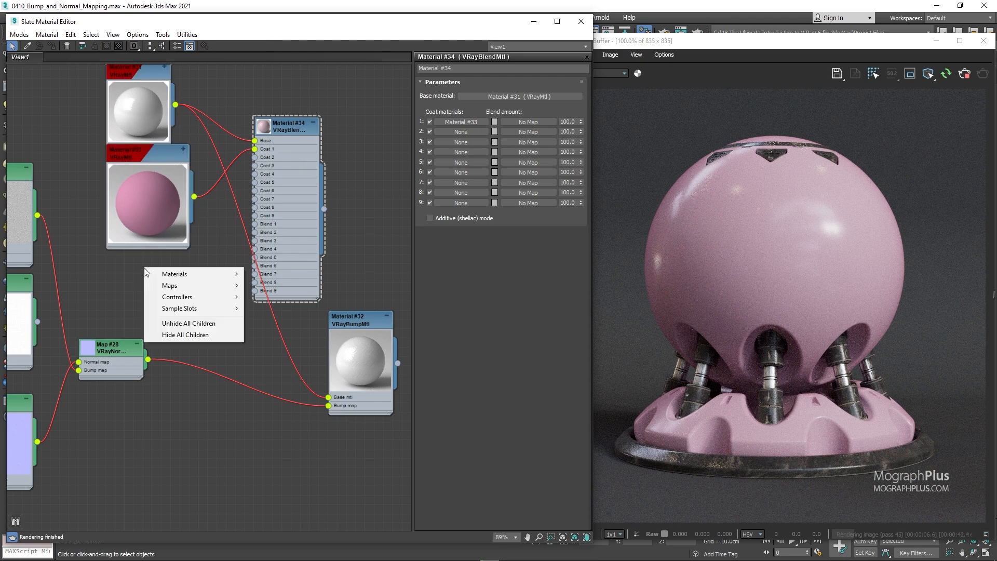
mouse_move(195, 285)
mouse_move(275, 331)
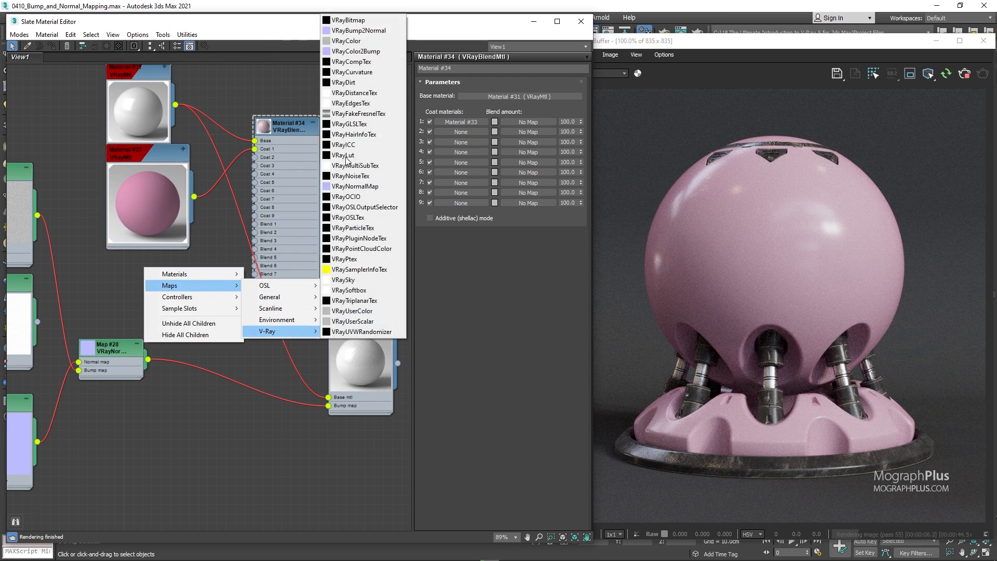
click(347, 21)
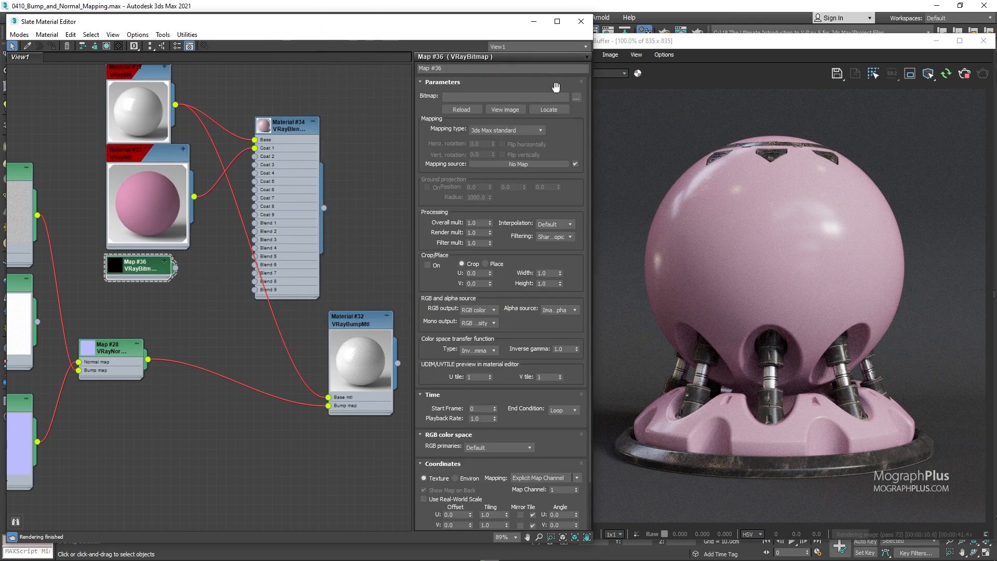
Step: Load the BW27 image into the new VRayBitmap and connect the map to the VRayBlendMtl's Blend 1 input
click(576, 98)
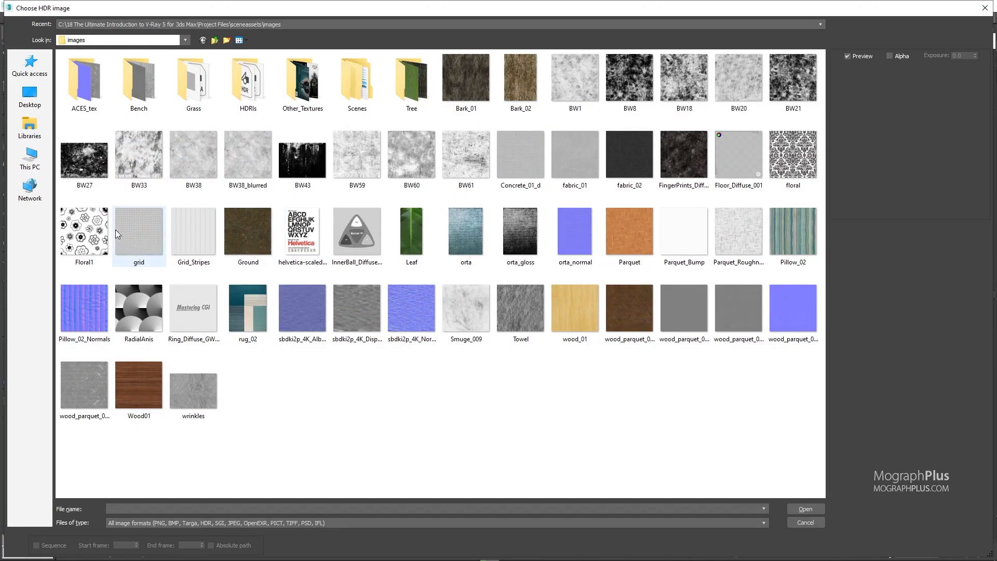
double_click(77, 166)
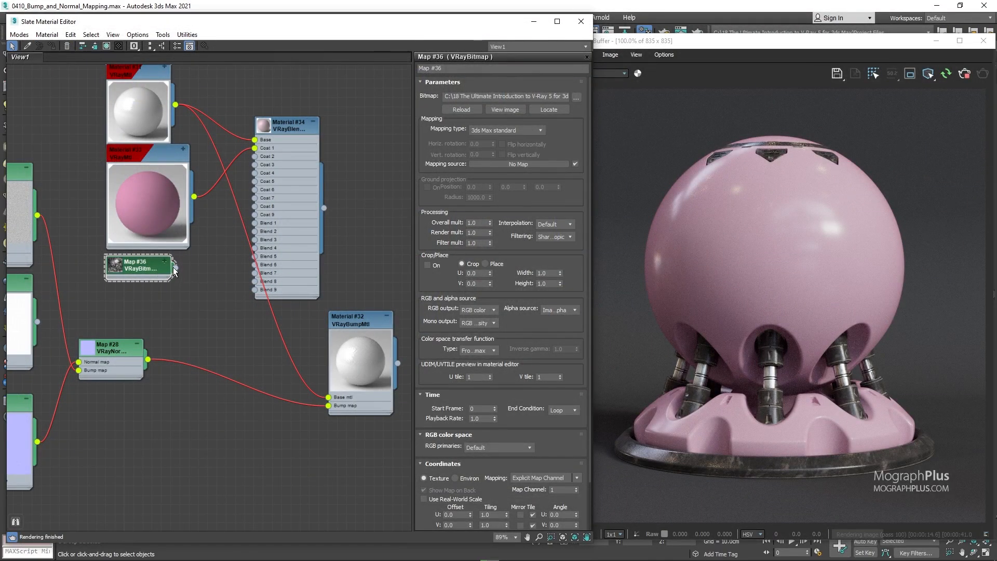
drag(175, 268, 255, 223)
Step: Tidy the graph by stacking the pink VRayMtl under the white one, enlarging the mask bitmap's preview, and lowering the VRayNormalMap node
drag(185, 242, 154, 223)
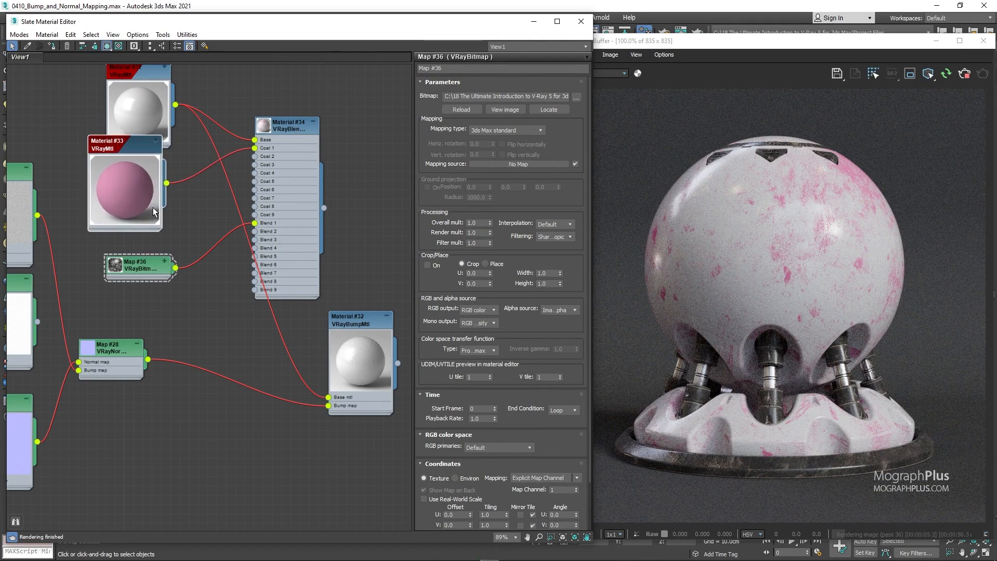
drag(133, 178, 143, 195)
scroll(181, 203, down, 1)
middle_drag(187, 198, 209, 232)
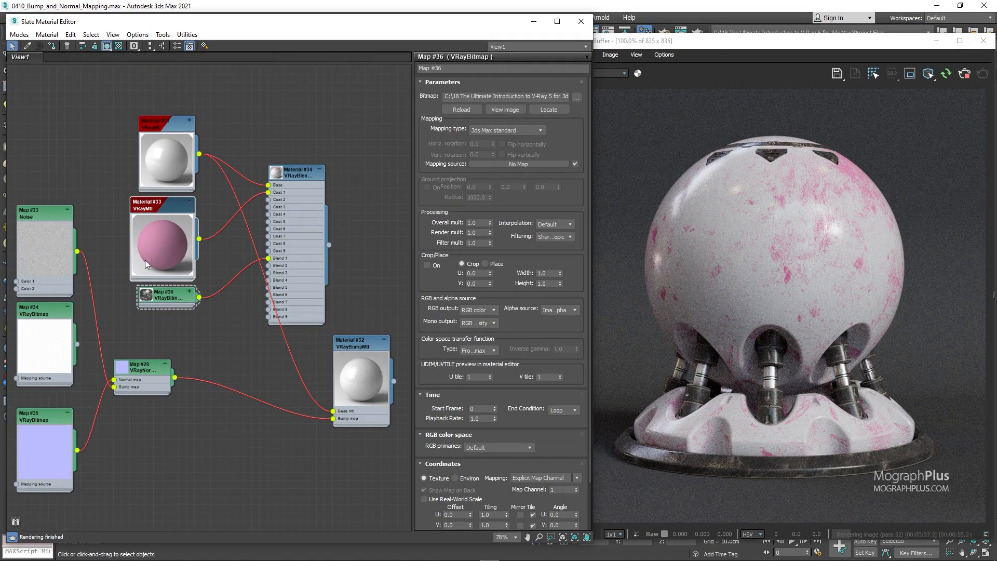
click(141, 297)
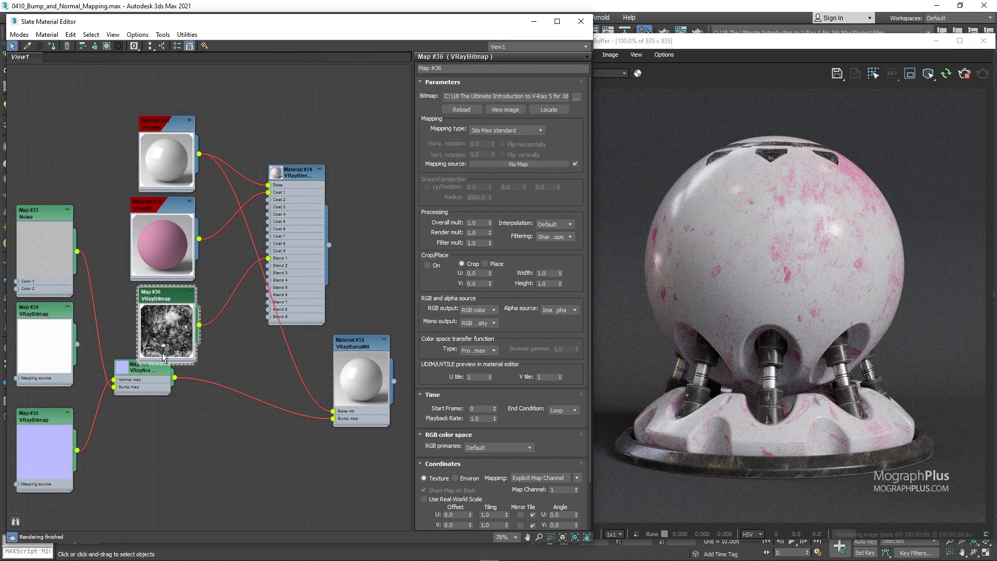
drag(153, 379, 160, 415)
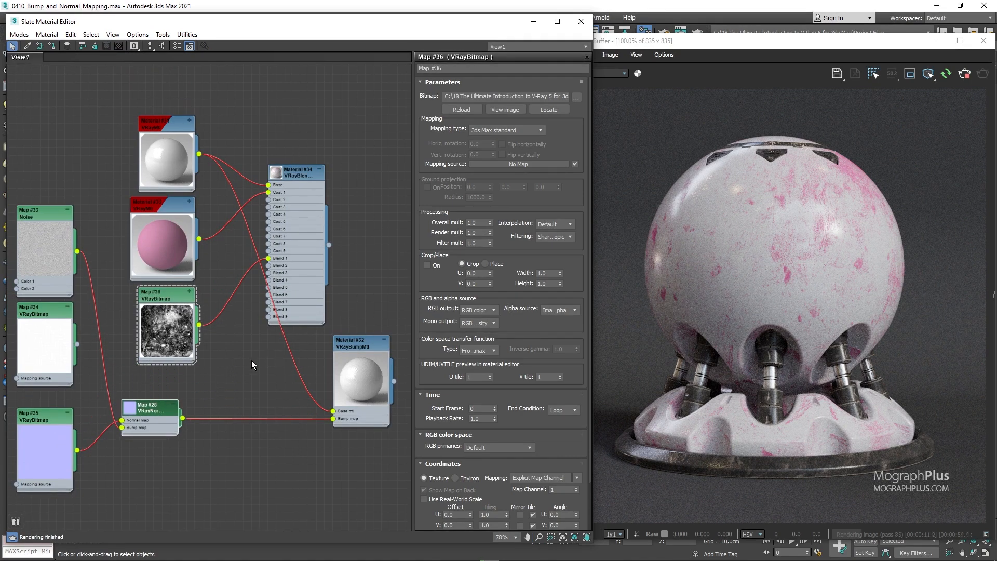
Step: Assign the VRayBumpMtl to the selected objects and connect the VRayBlendMtl to its Base mtl input in place of the VRayMtl
middle_drag(252, 361, 231, 335)
drag(295, 325, 311, 325)
right_click(311, 326)
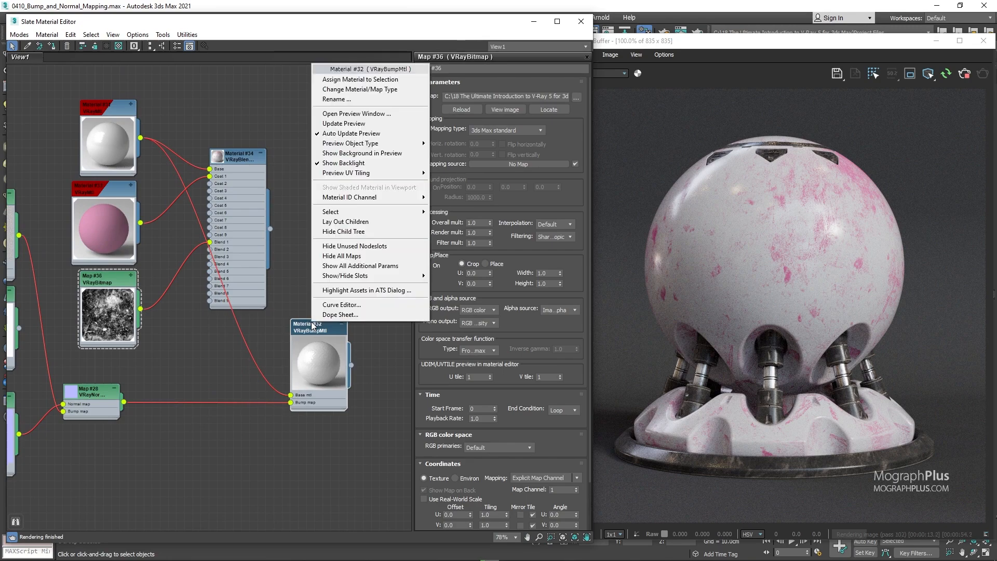
click(367, 81)
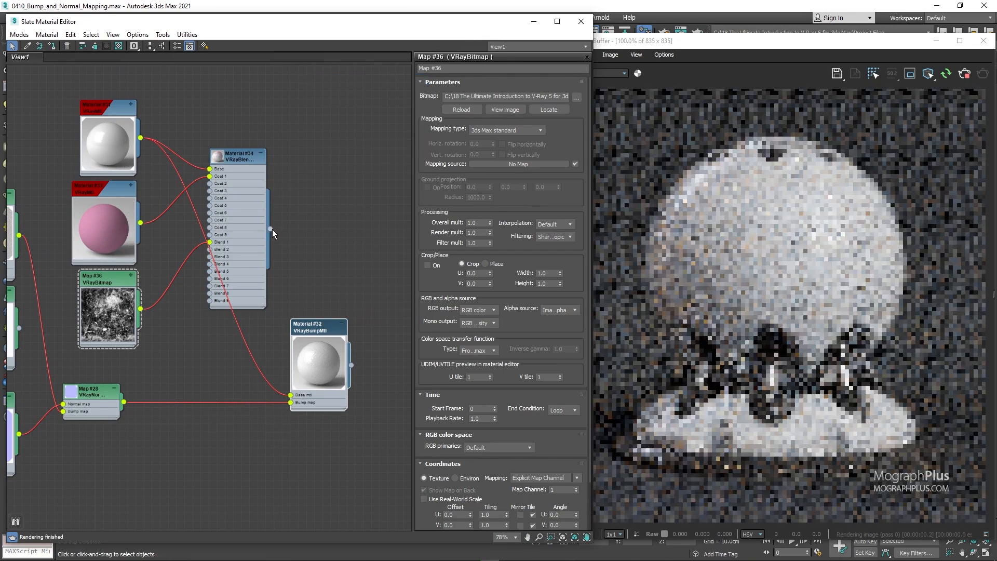
drag(270, 228, 291, 394)
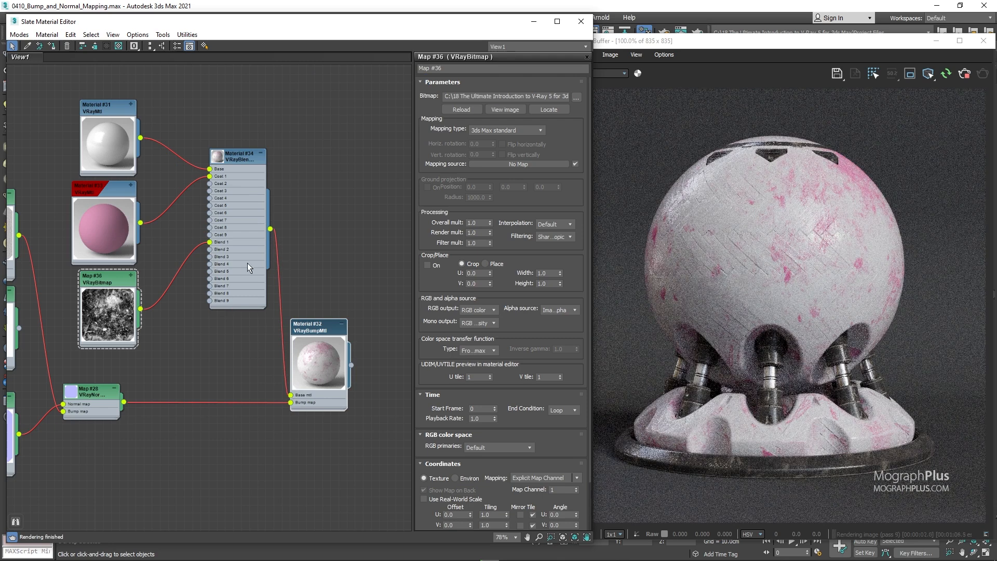
Step: Add a second VRayBumpMtl to the right of the existing one and enlarge its preview
middle_drag(193, 369, 234, 341)
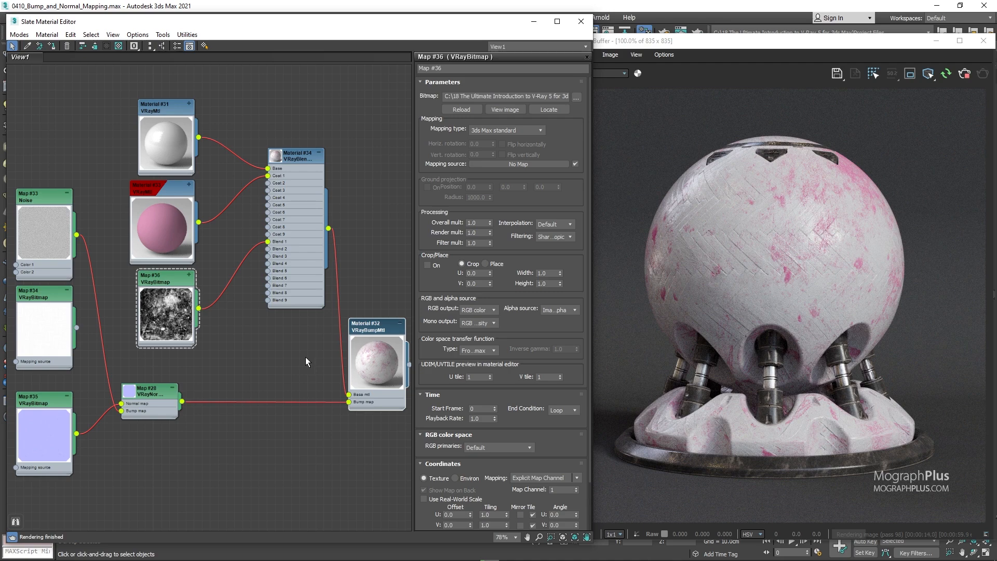
scroll(305, 357, up, 1)
middle_drag(292, 336, 135, 328)
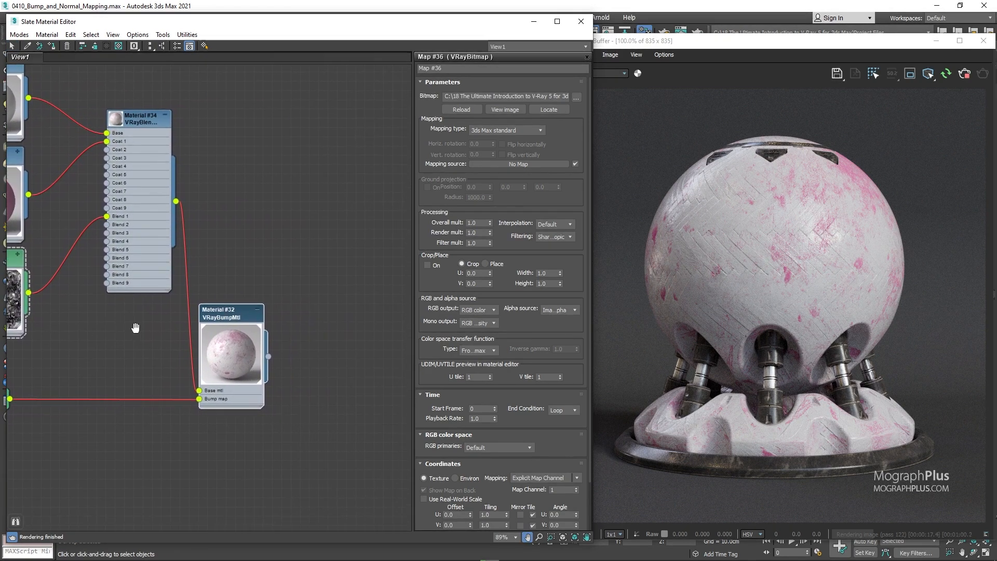
right_click(329, 347)
mouse_move(463, 389)
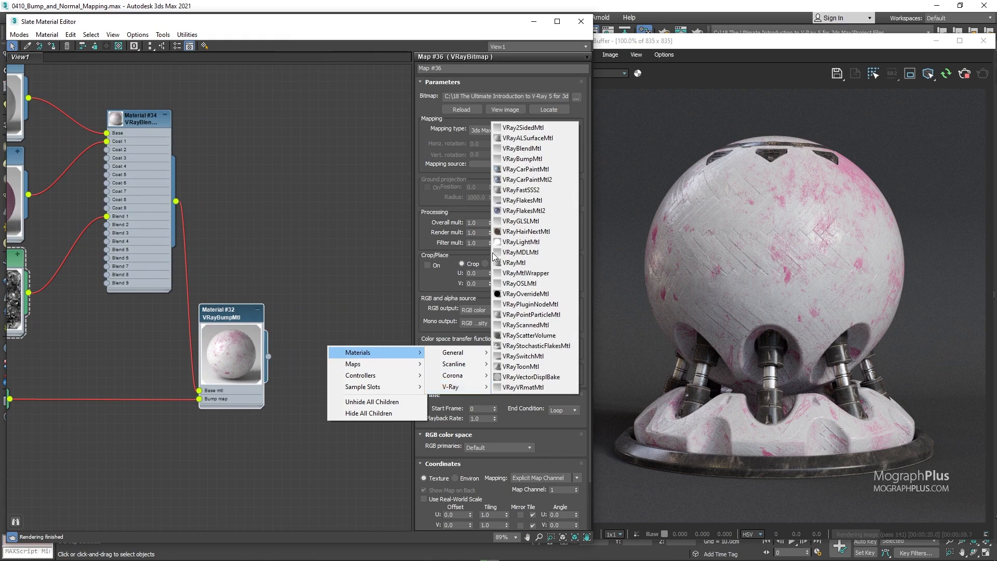
click(522, 158)
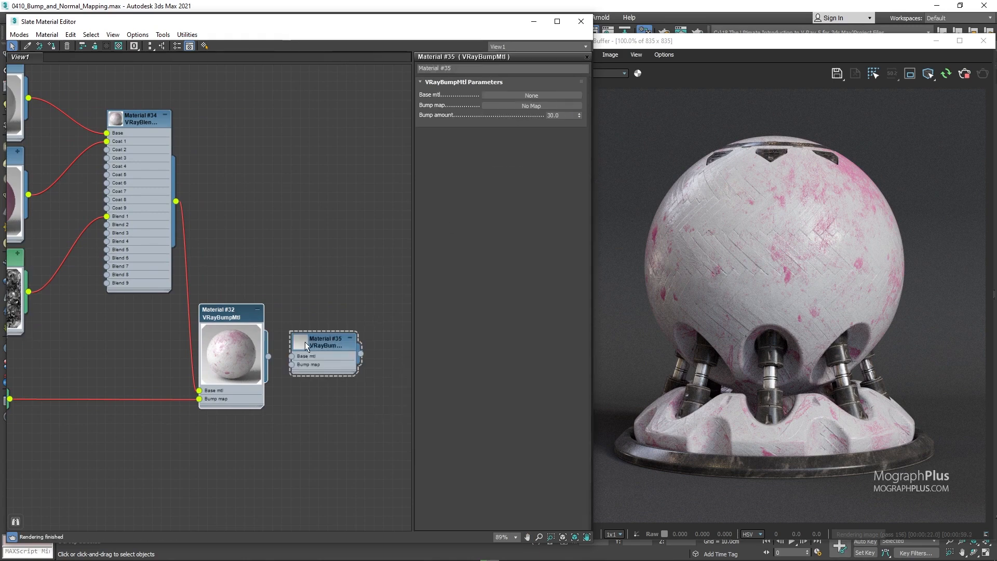
double_click(306, 345)
drag(299, 341, 373, 301)
middle_drag(328, 289, 295, 285)
Step: Assign the new VRayBumpMtl to the selected objects, connect the first VRayBumpMtl to its Base mtl input, and place it beside the first
right_click(353, 302)
click(363, 318)
drag(352, 319, 361, 367)
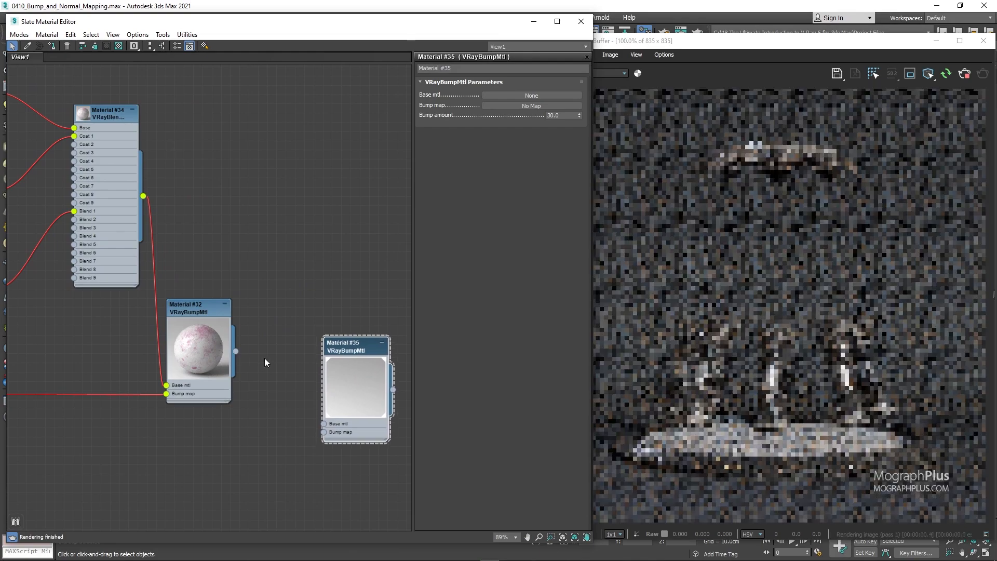
drag(235, 351, 324, 424)
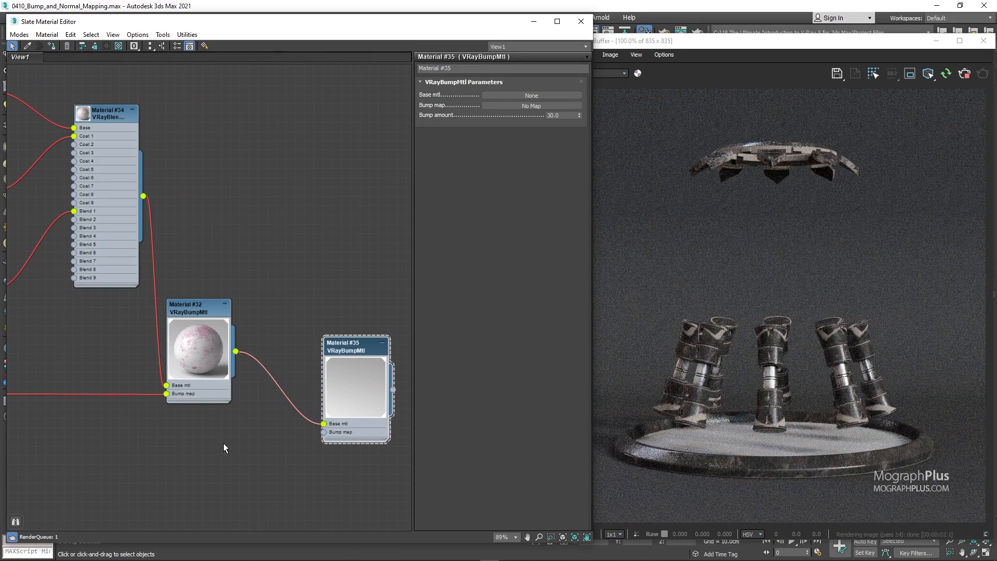
middle_drag(223, 444, 229, 388)
drag(350, 331, 321, 359)
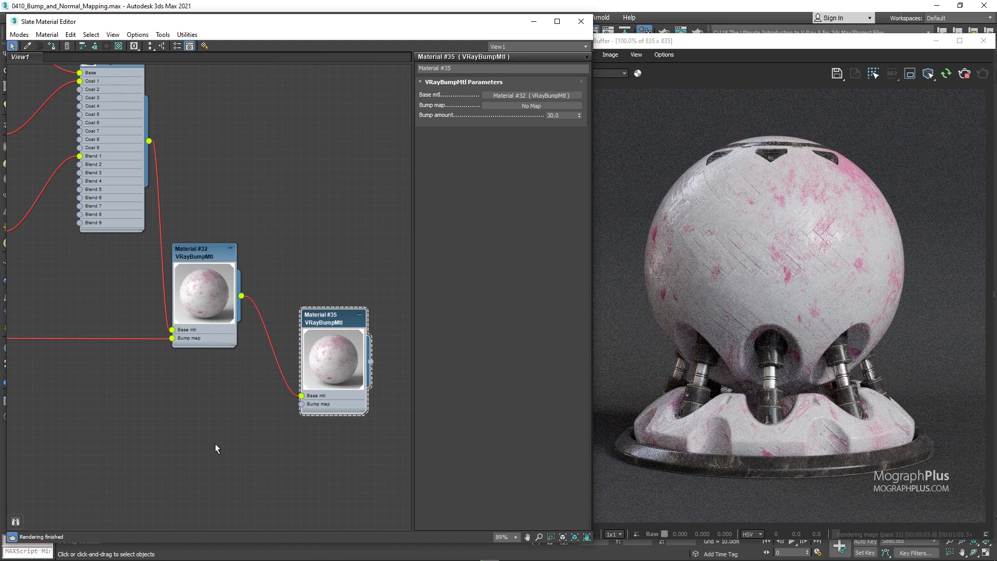
Step: Add a VRayNormalMap to the Bump map input of the second VRayBumpMtl
drag(213, 427, 213, 426)
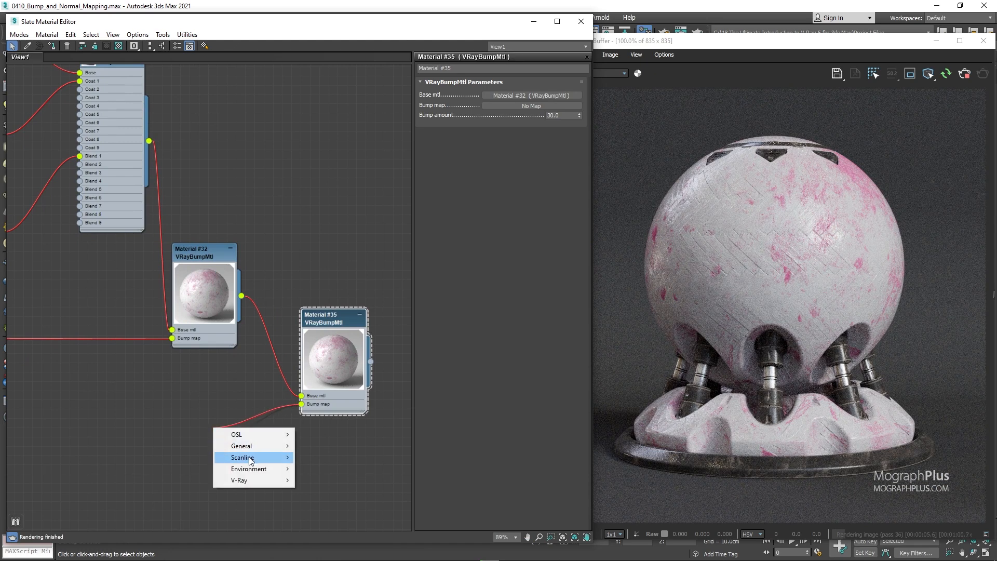
mouse_move(260, 480)
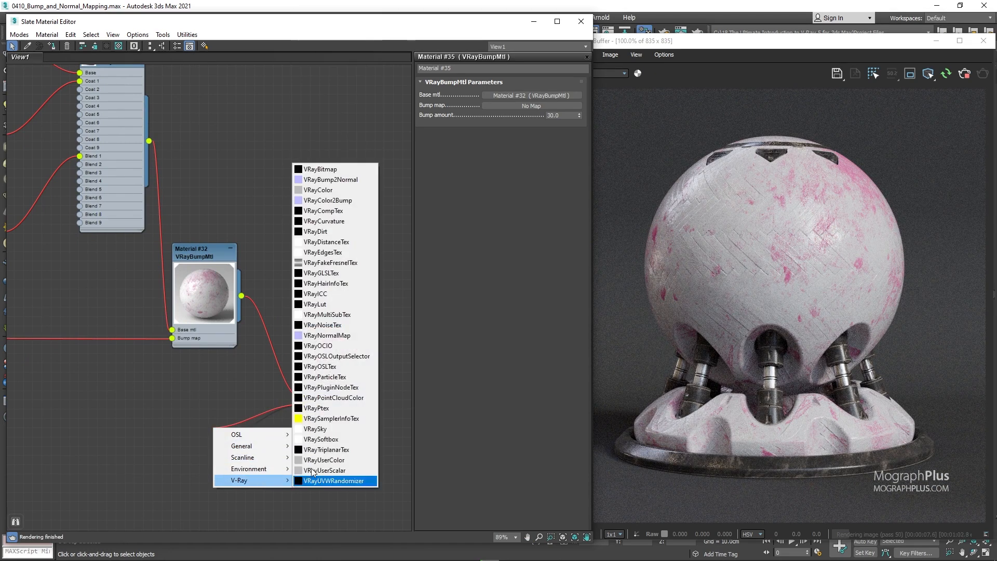
click(357, 343)
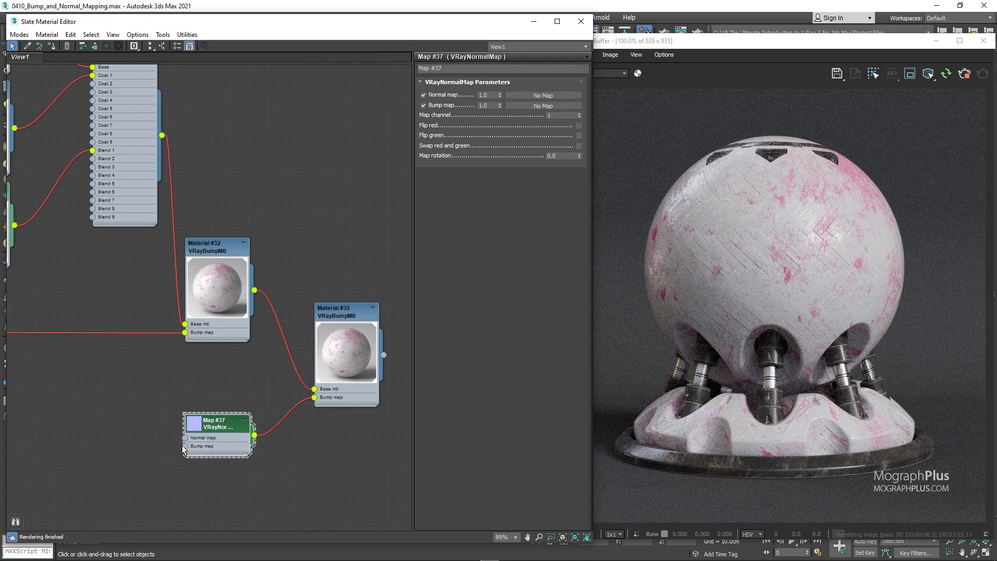
Step: Add a VRayBitmap to the new VRayNormalMap's Bump map input, load the floral image, and enlarge the bitmap's preview
drag(184, 446, 96, 435)
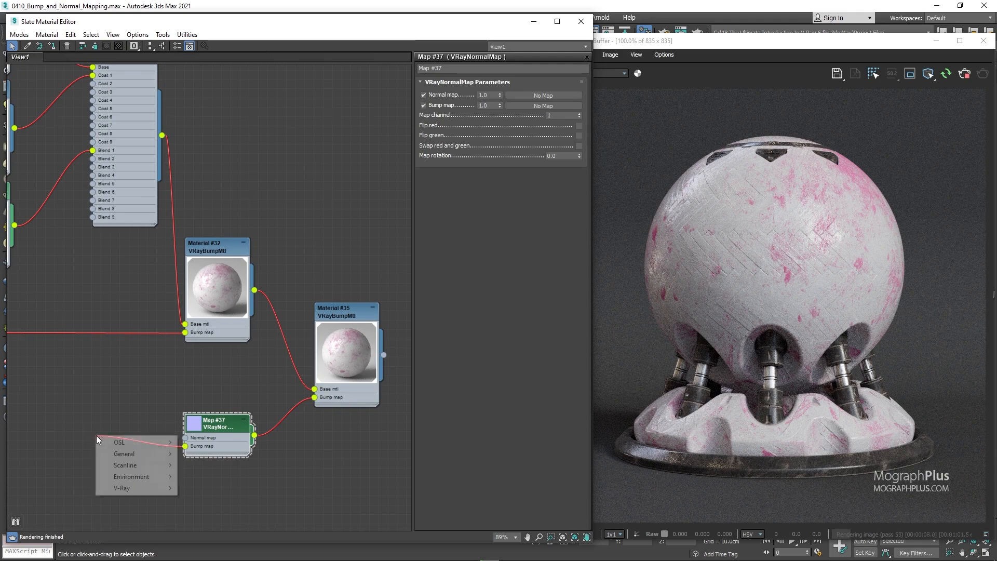
mouse_move(143, 488)
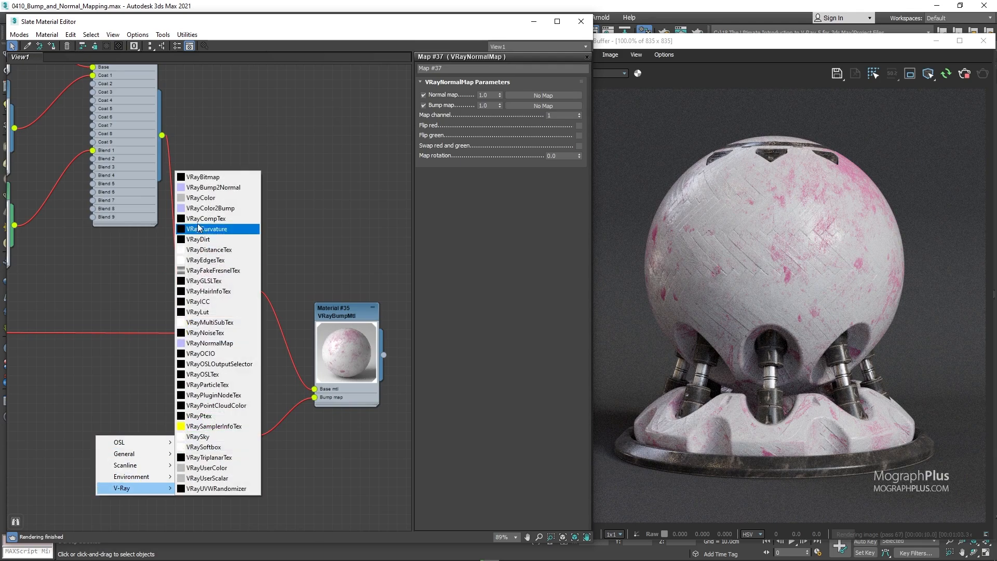
click(203, 177)
double_click(102, 429)
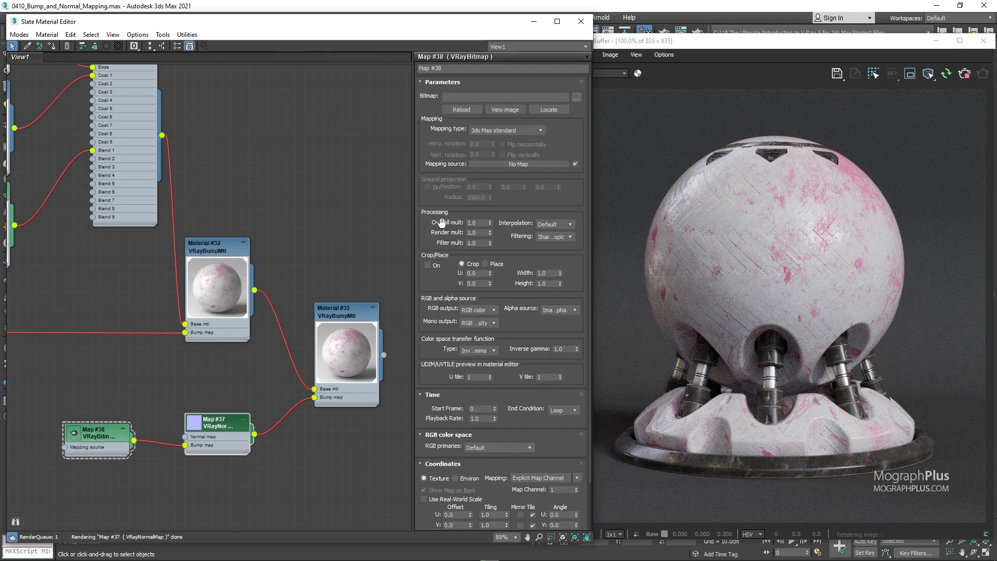
click(576, 97)
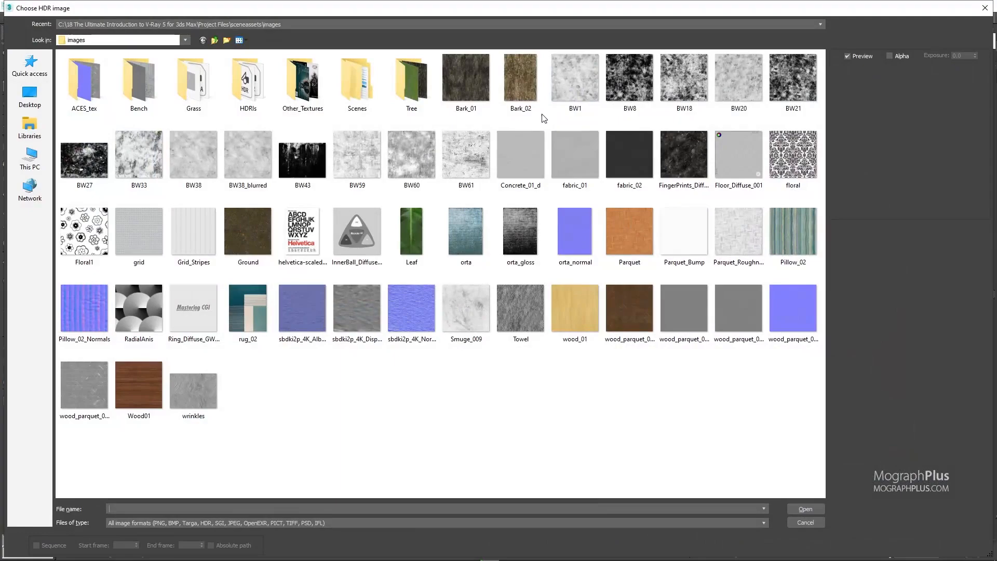
double_click(768, 191)
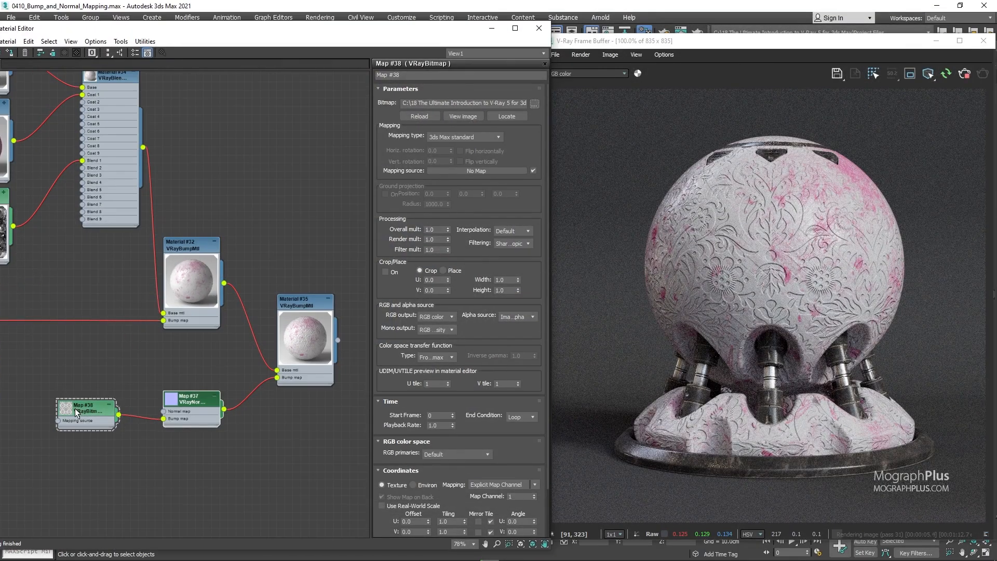
double_click(68, 409)
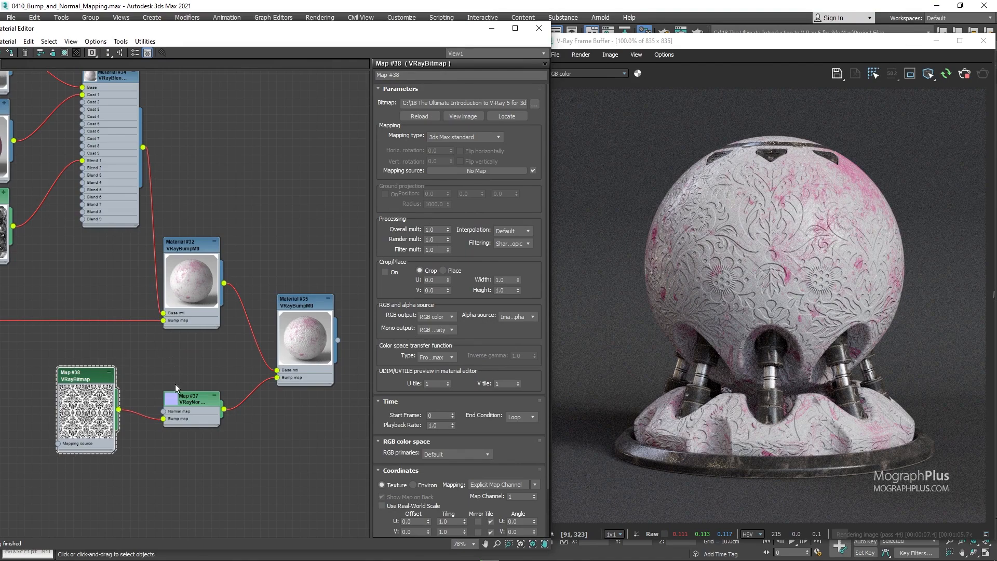
Step: Set the second VRayBumpMtl's bump amount to 5
click(187, 397)
click(307, 299)
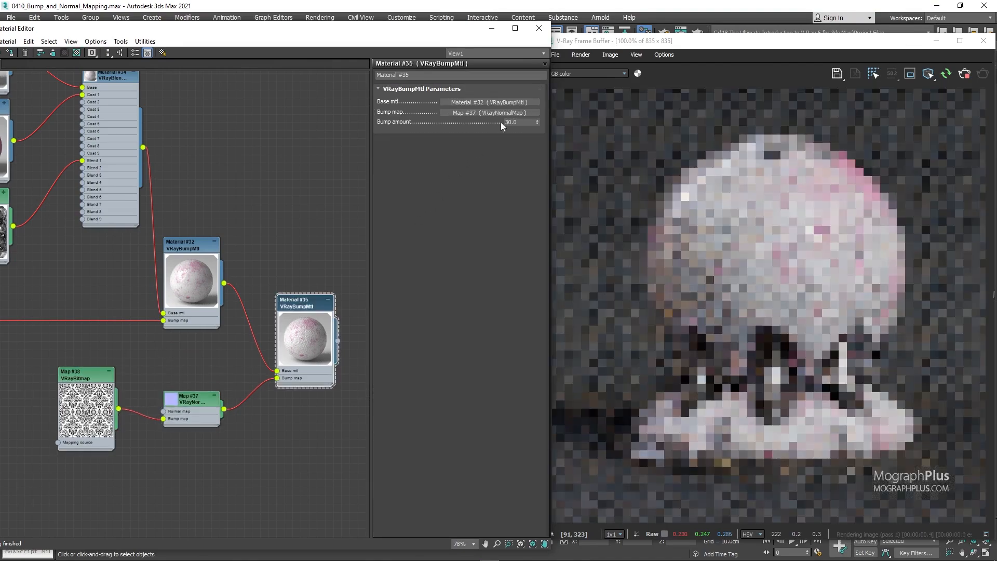
double_click(523, 121)
text(5)
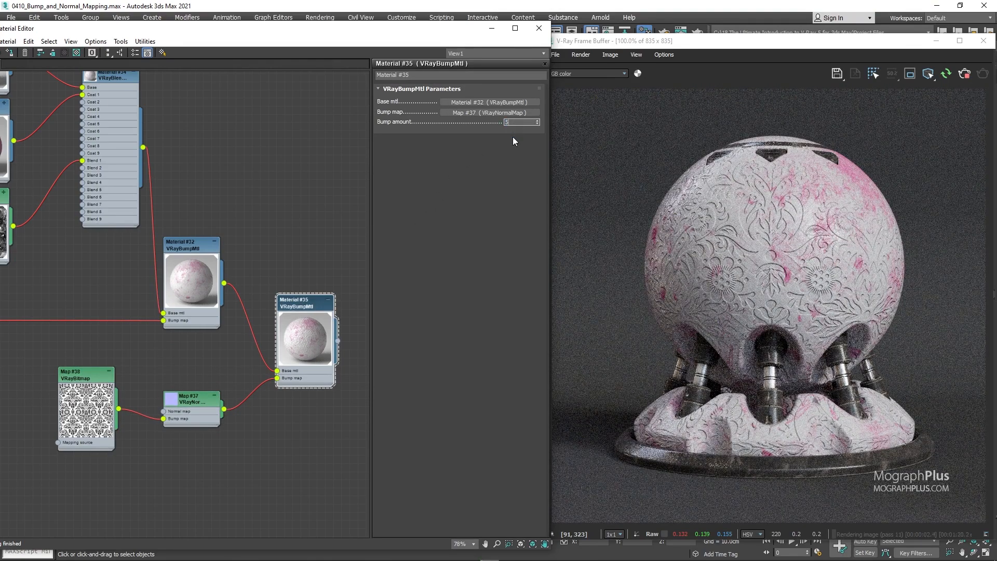
key(Return)
Step: Widen the material editor and examine the complete layered bump network alongside the updated render
scroll(271, 198, down, 5)
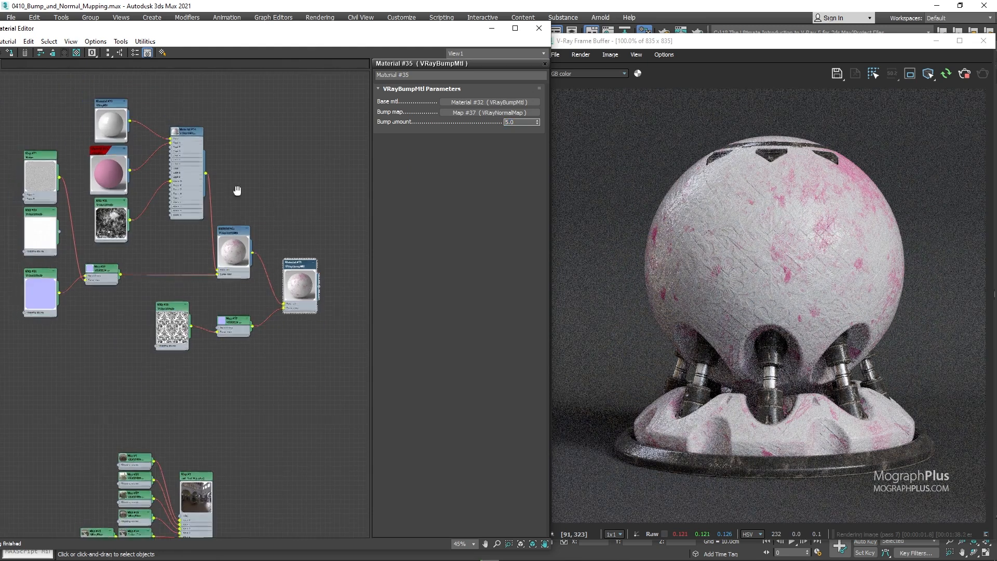
middle_drag(234, 189, 258, 256)
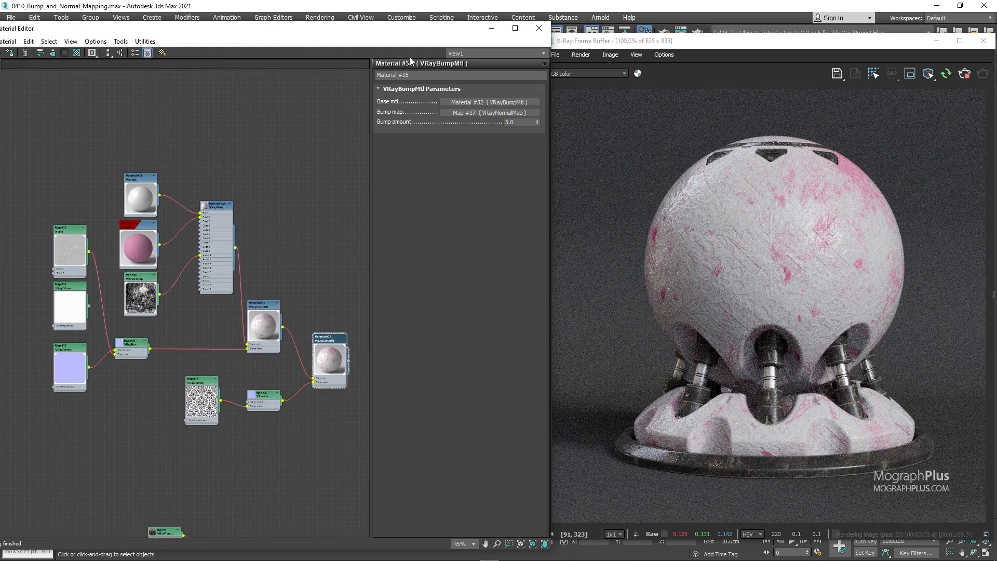
drag(552, 223, 618, 223)
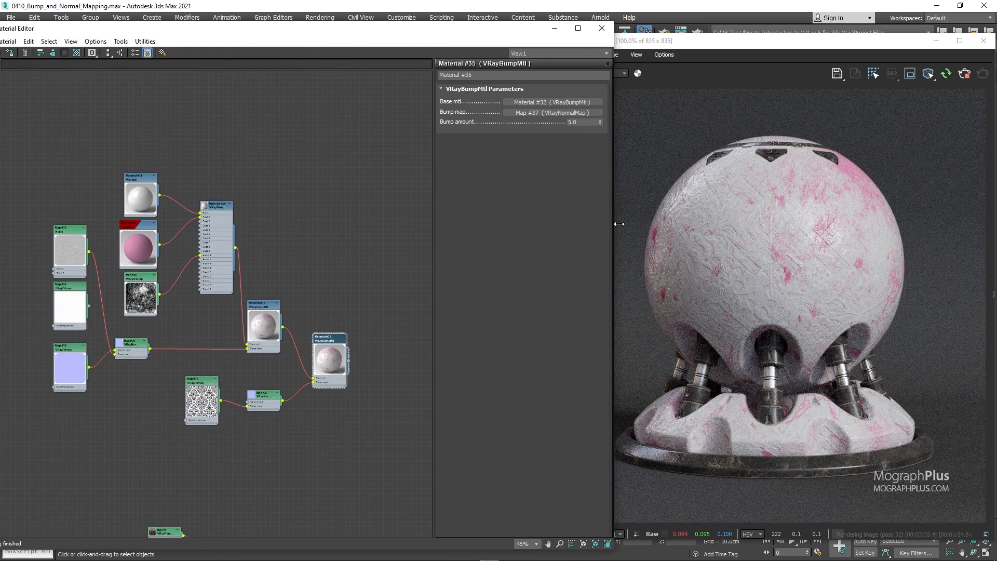
scroll(392, 209, up, 2)
scroll(379, 242, up, 2)
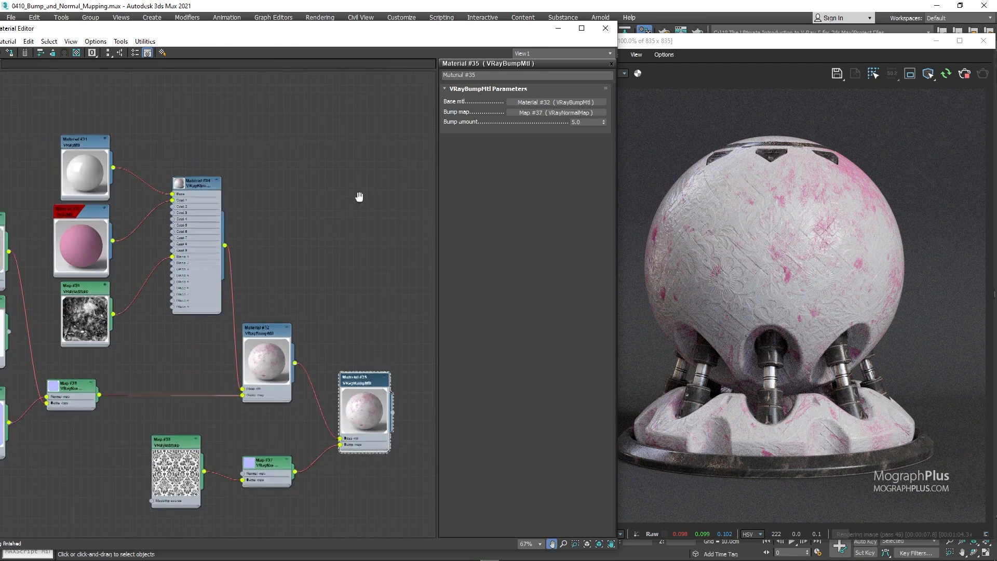
scroll(367, 188, down, 1)
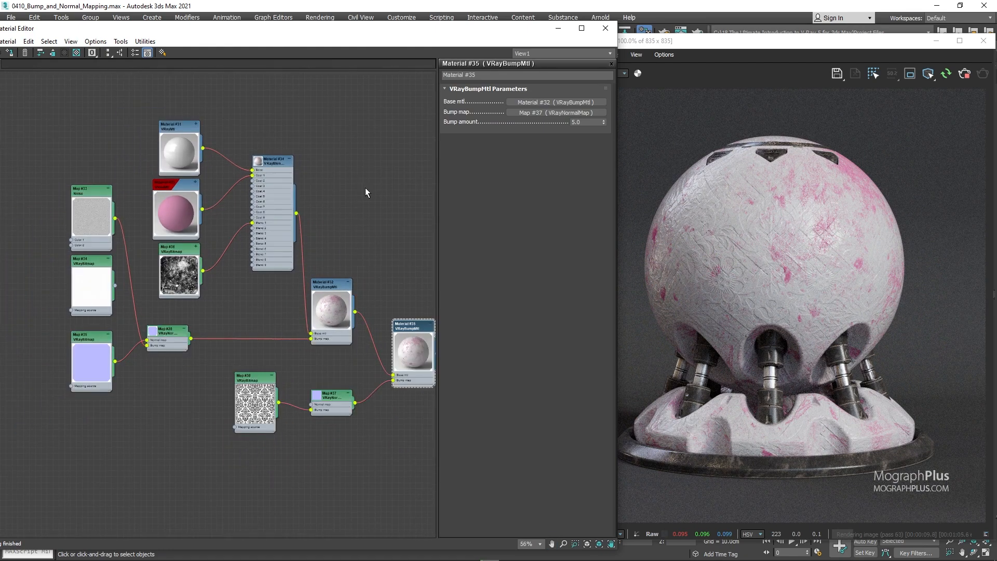
middle_drag(365, 189, 336, 187)
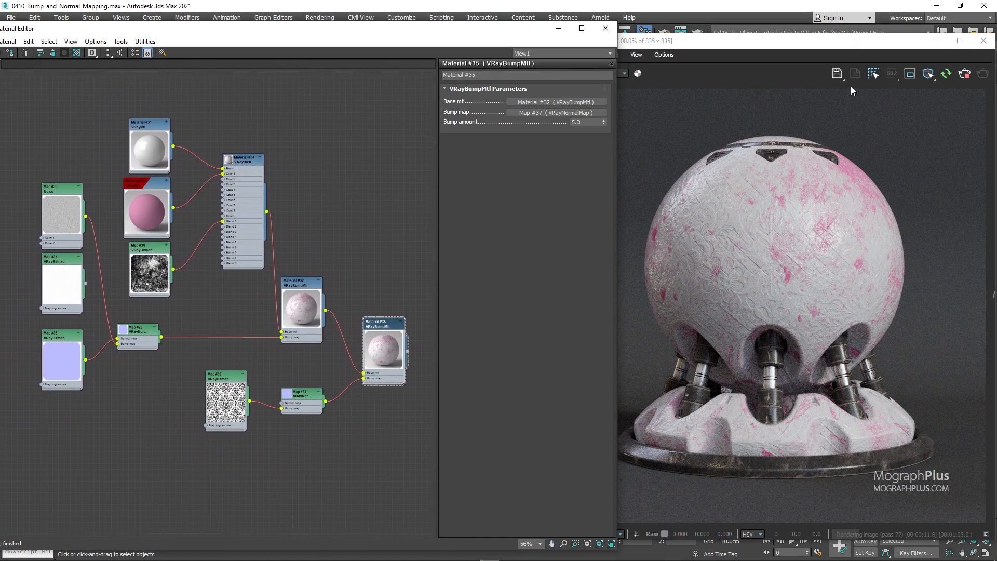
Step: Close the frame buffer, hide the MainShader group, and unhide the Cube object
click(983, 41)
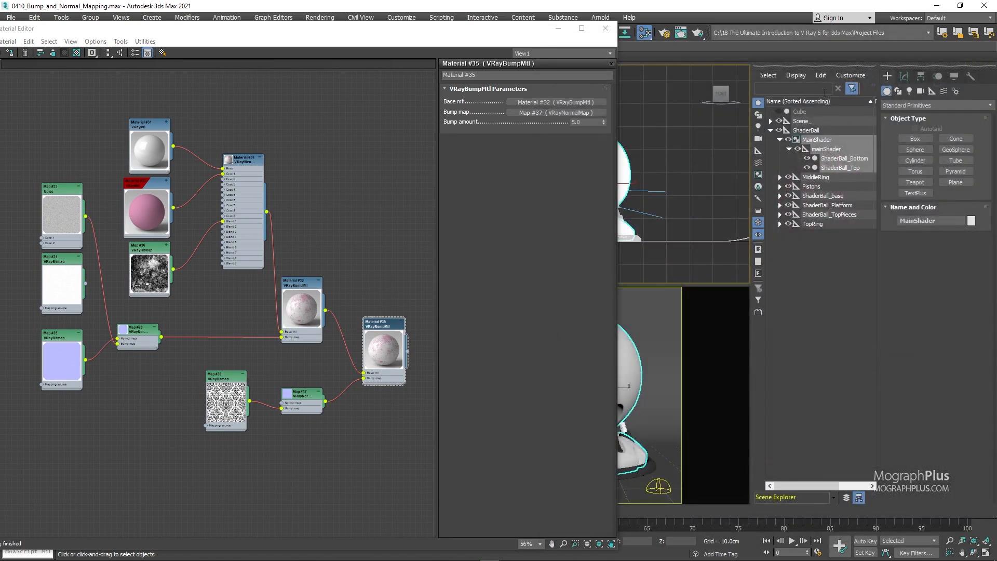
click(787, 139)
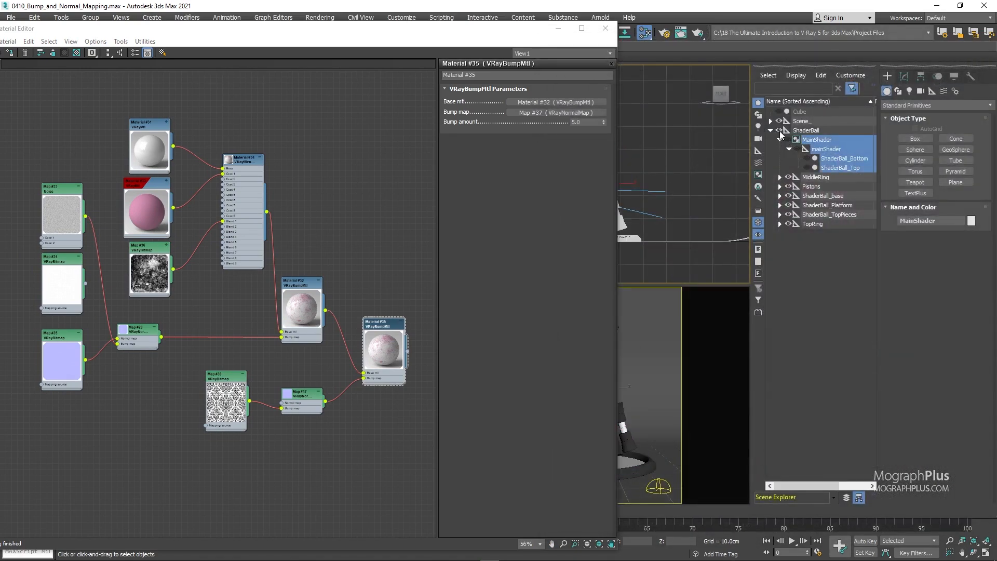
click(780, 131)
click(780, 113)
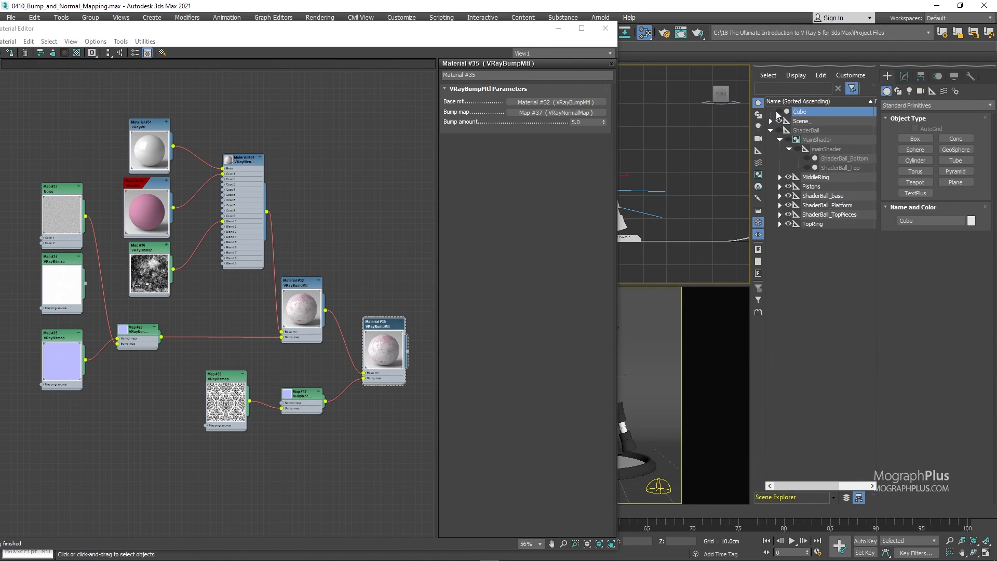
click(779, 111)
click(770, 130)
Step: Move the material editor clear of the viewports, hide all remaining ShaderBall parts, and clear the selection
drag(516, 36, 340, 39)
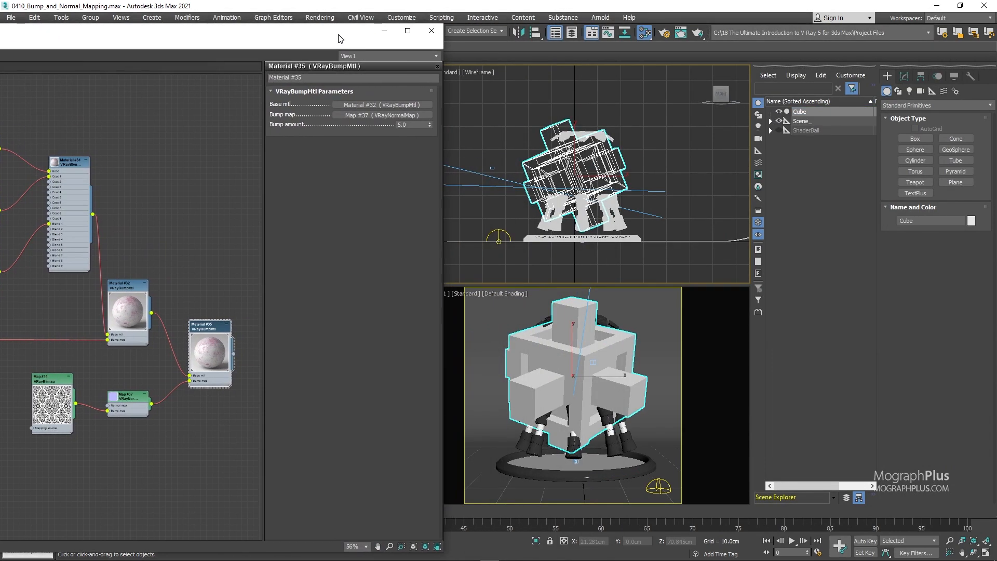
click(820, 121)
click(813, 130)
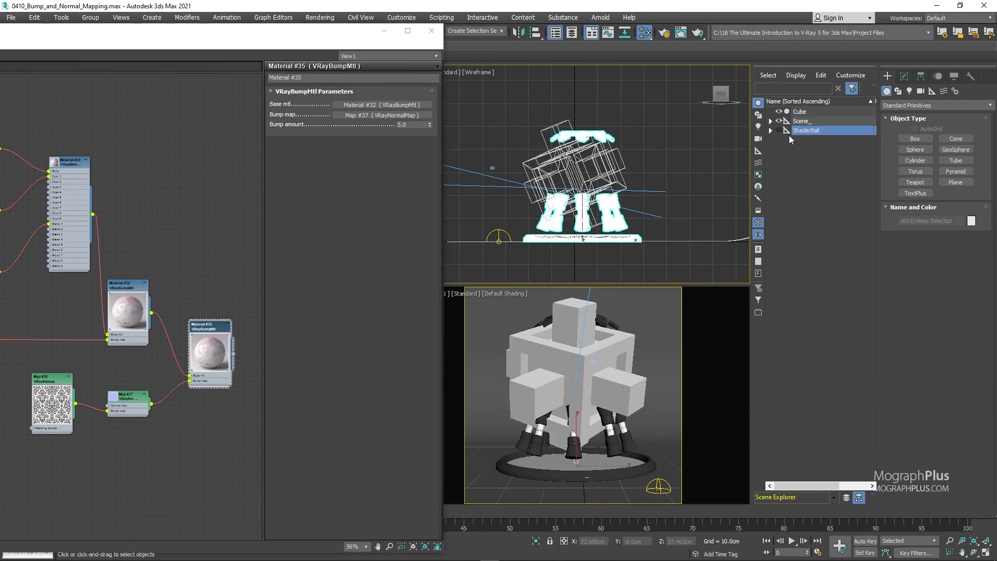
click(772, 131)
click(777, 130)
click(779, 130)
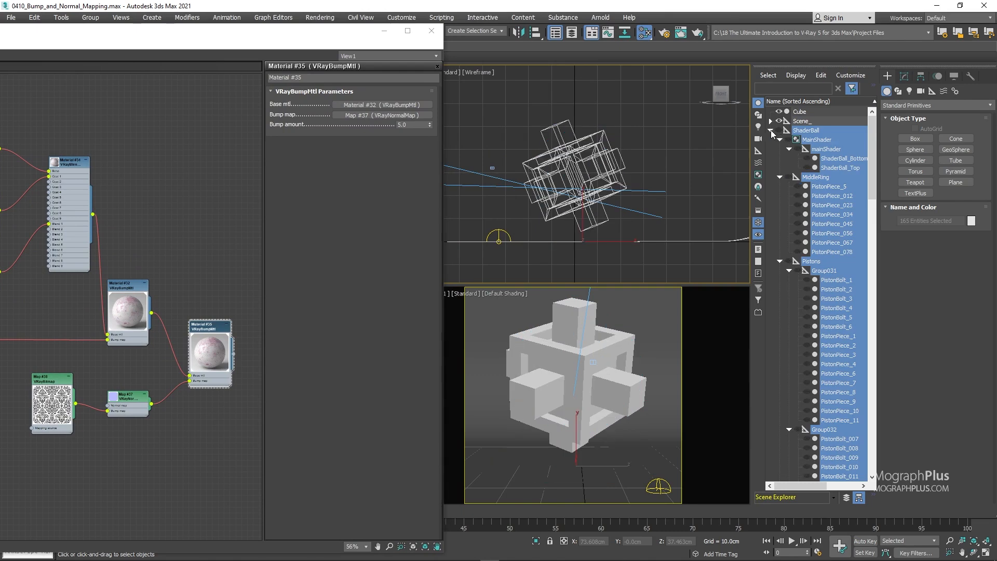
click(771, 131)
click(794, 152)
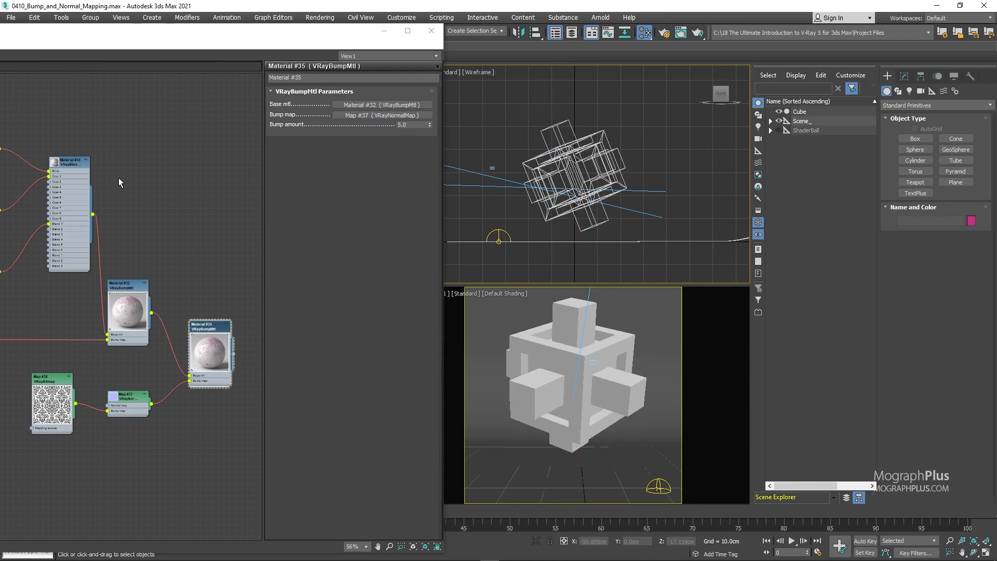
Step: Add a new VRayMtl in the empty area above the existing node graph
middle_drag(108, 121, 88, 144)
right_click(93, 125)
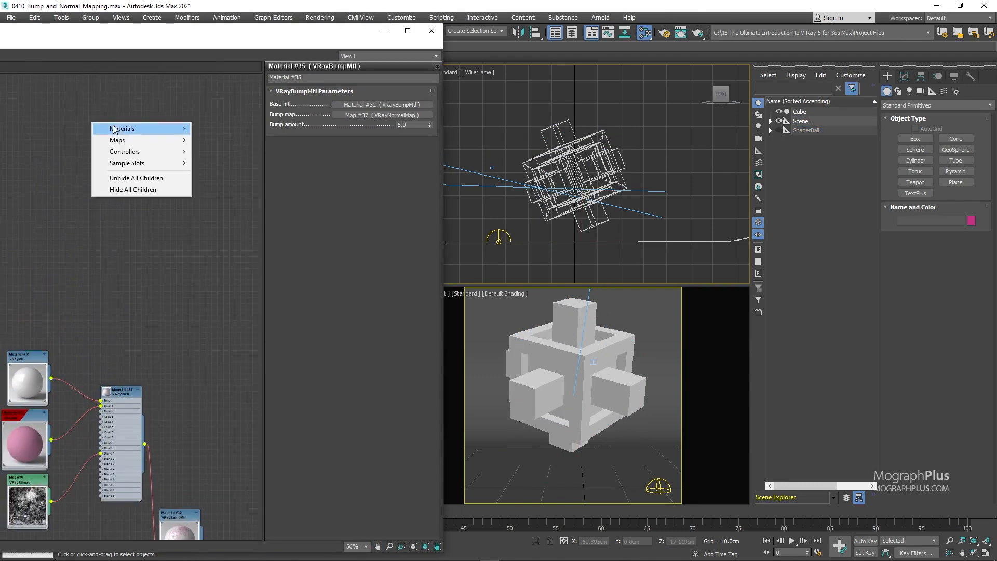
mouse_move(130, 129)
mouse_move(241, 164)
click(303, 294)
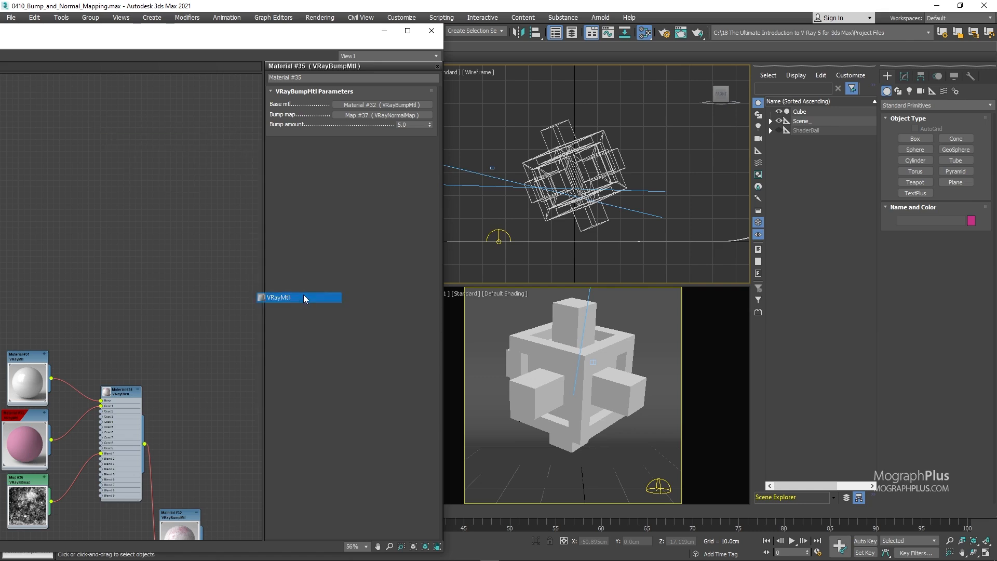
Step: Select the Cube object and assign the new VRayMtl to it
right_click(91, 124)
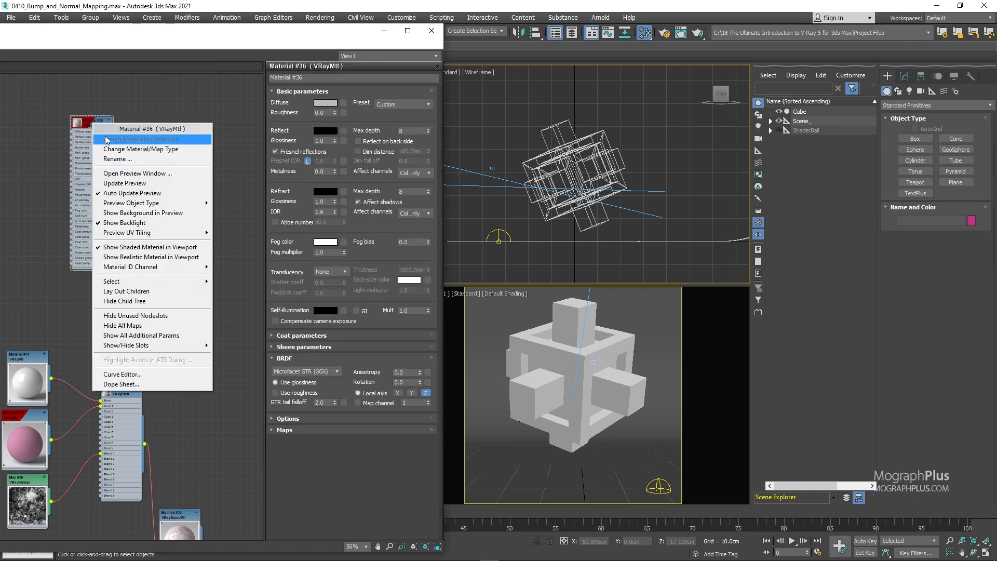
click(579, 337)
click(581, 340)
click(525, 332)
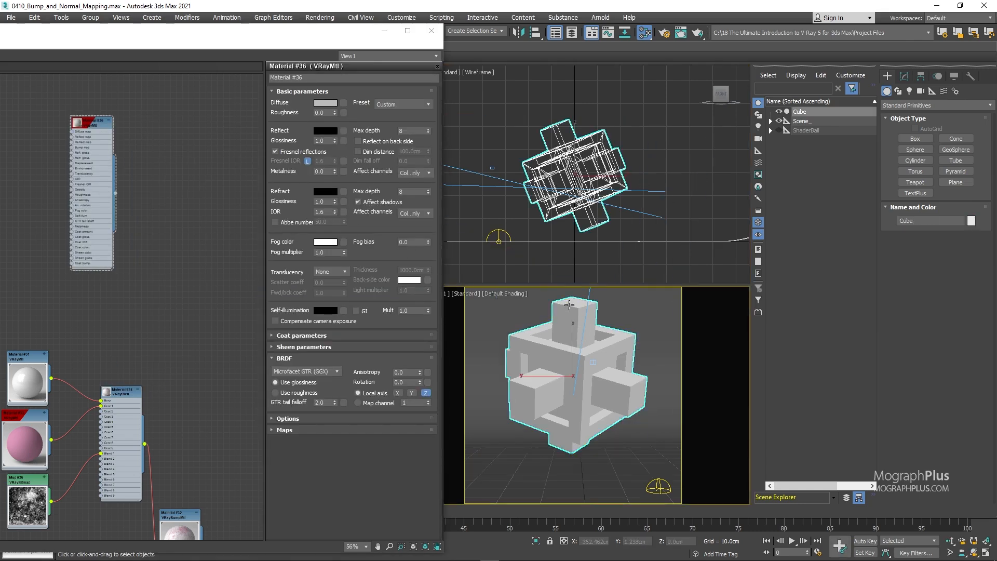
right_click(99, 125)
click(117, 141)
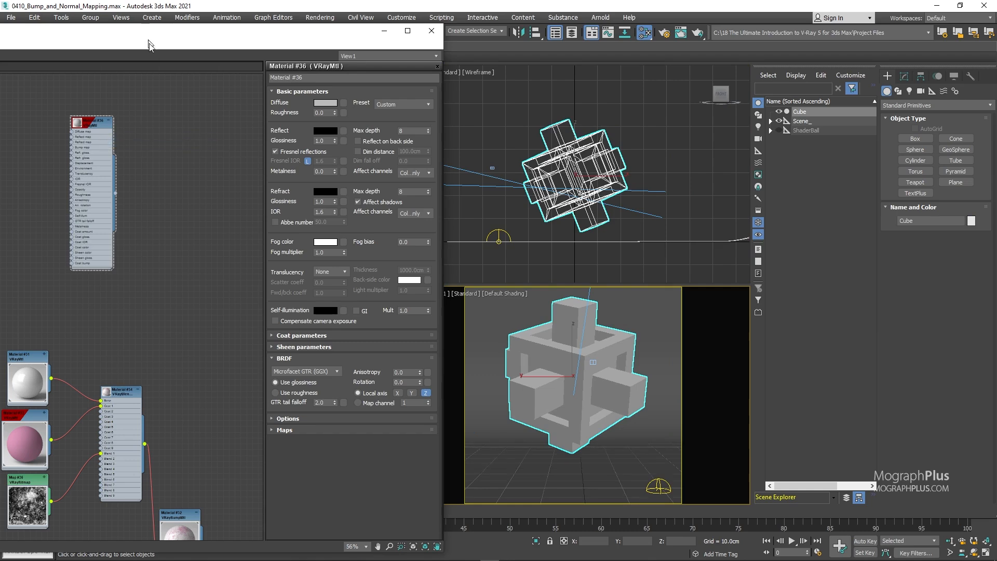
Step: Open the V-Ray Frame Buffer and start an interactive render of the cube
drag(147, 38, 153, 134)
click(8, 87)
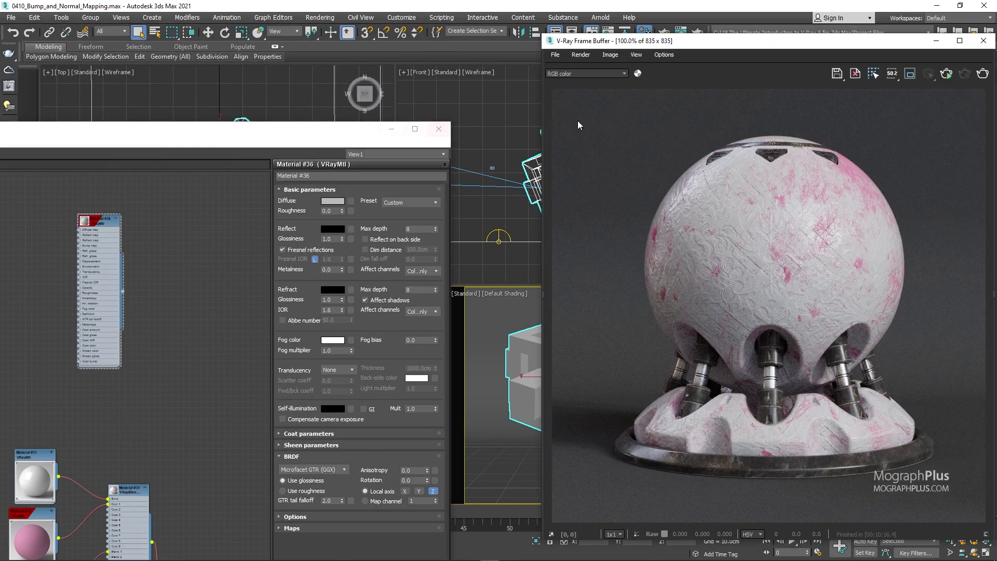
click(949, 73)
Step: Add a VRayEdgesTex map in the empty graph area beside the cube's VRayMtl node
scroll(138, 270, up, 2)
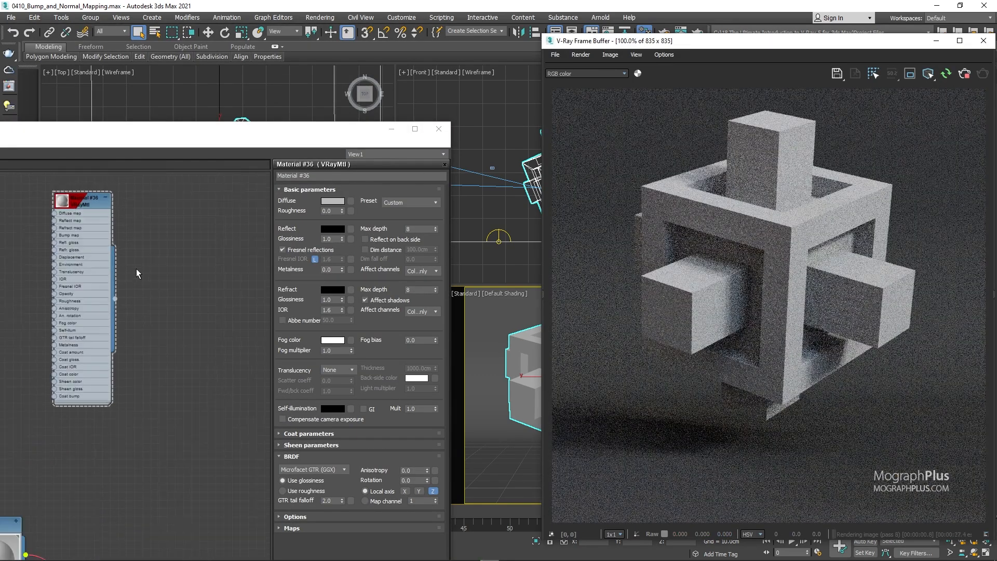
middle_drag(119, 236, 186, 239)
scroll(200, 208, up, 1)
drag(294, 133, 373, 26)
middle_drag(135, 190, 157, 243)
scroll(161, 243, up, 2)
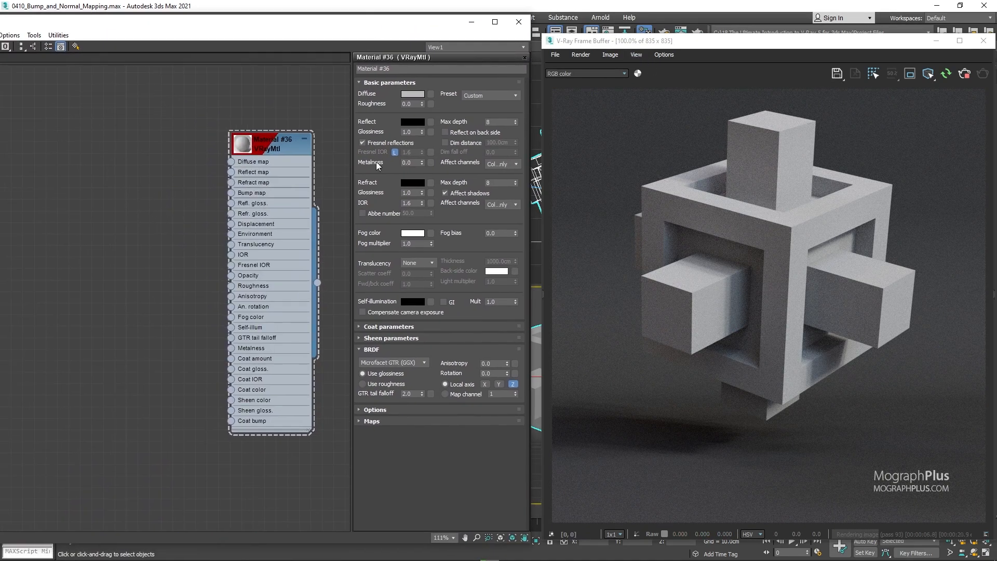
right_click(109, 235)
mouse_move(127, 250)
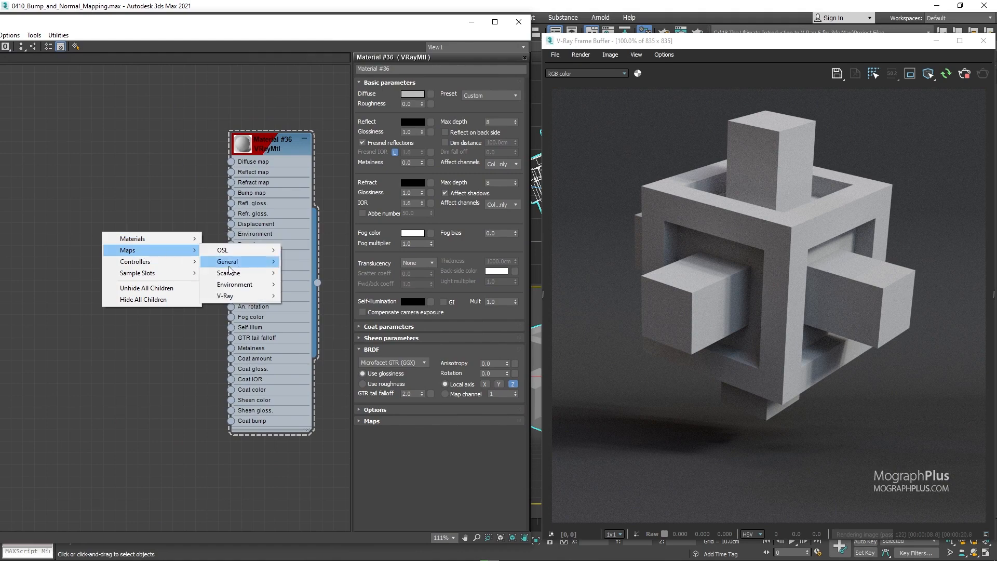
mouse_move(248, 296)
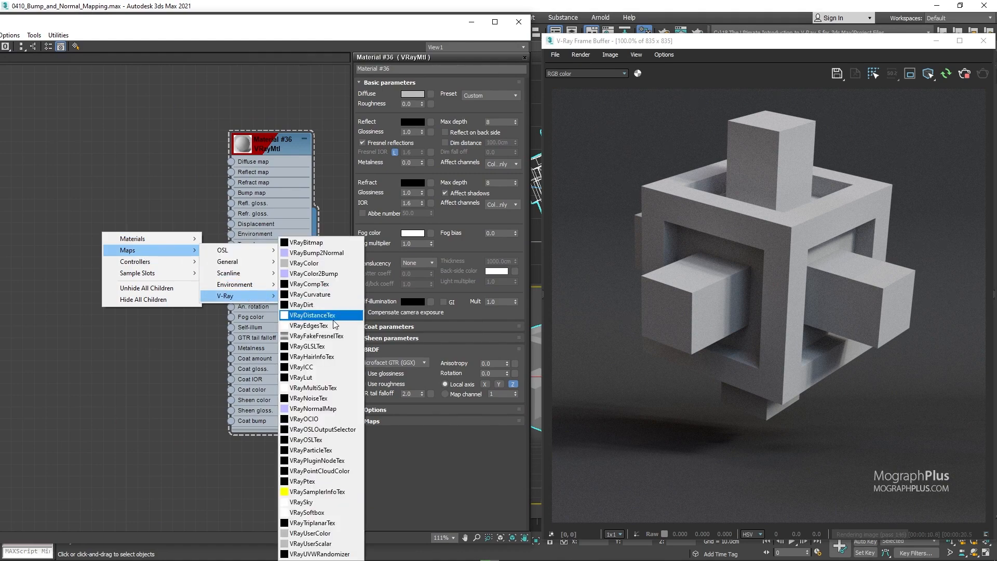
click(308, 325)
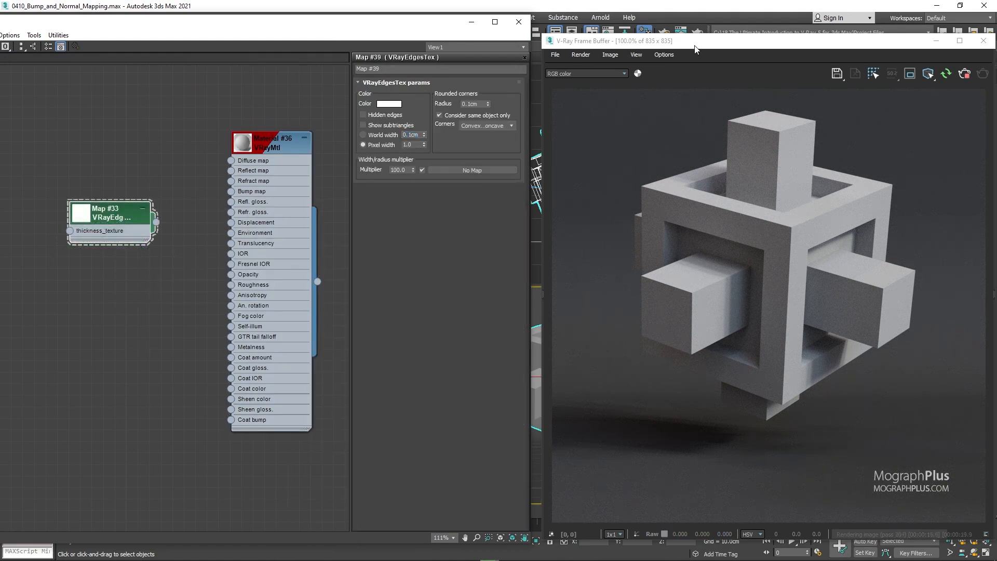
Step: Bring the frame buffer fully into view and connect the VRayEdgesTex output to the VRayMtl's Bump map input
drag(695, 44, 667, 45)
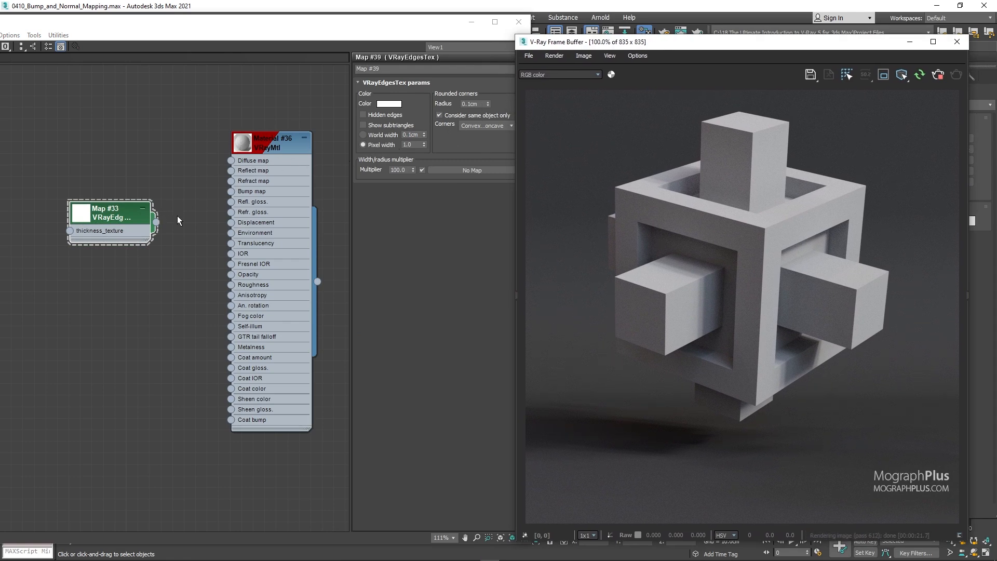
scroll(177, 216, up, 1)
drag(154, 223, 235, 188)
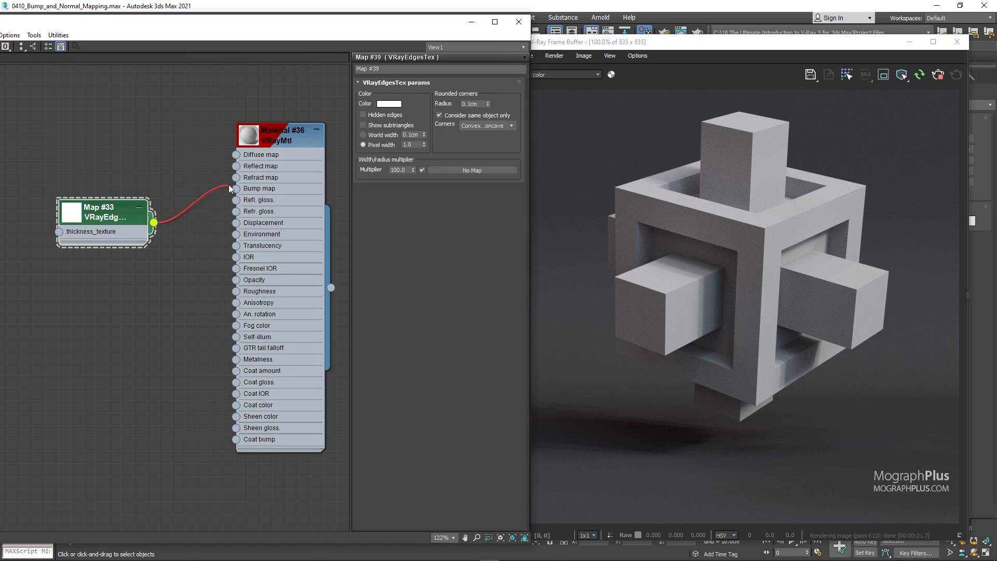
Step: Try rounded-corner radii of 1 cm and 5 cm on the VRayEdgesTex map
double_click(477, 103)
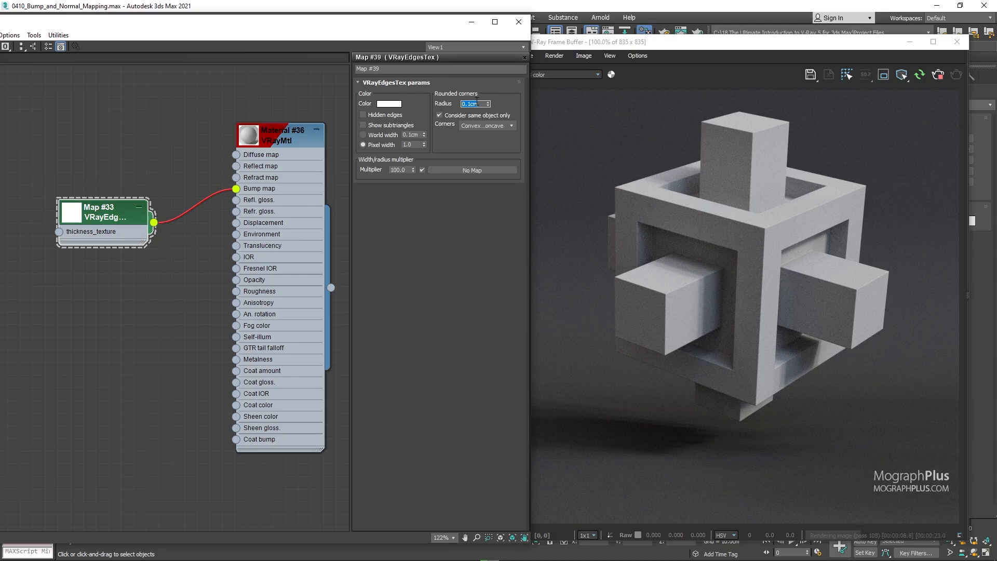
text(1)
key(Return)
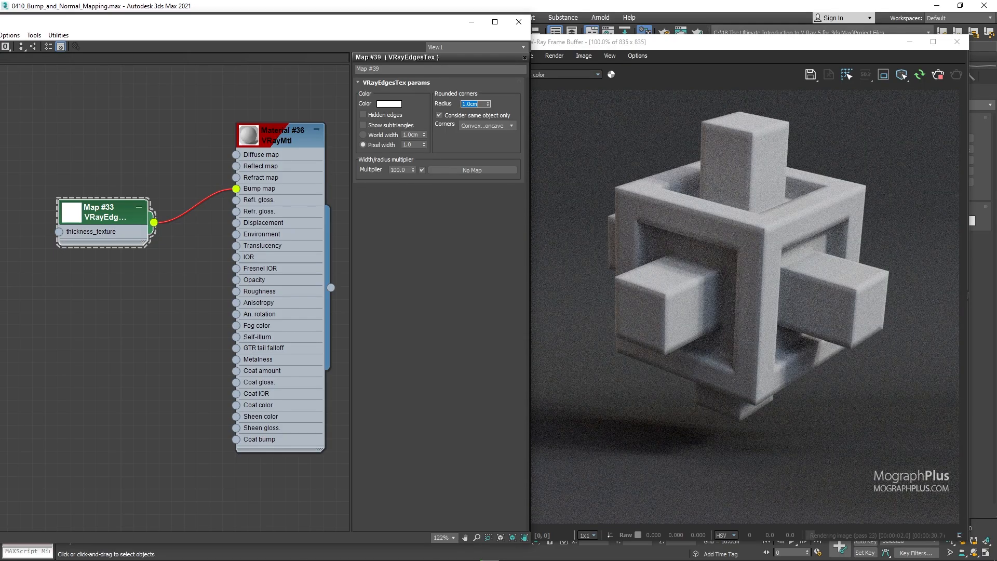
text(5)
key(Return)
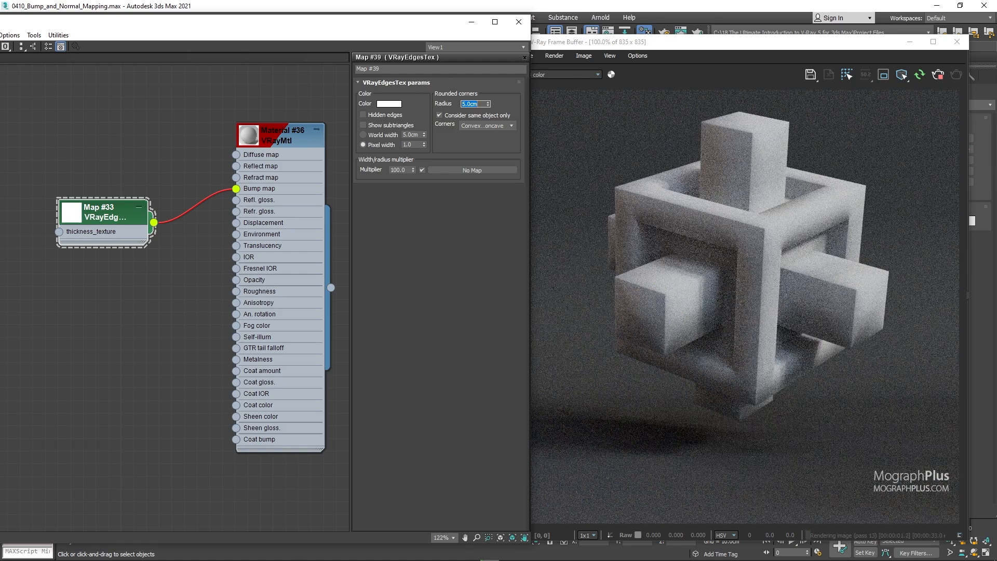
Step: Set the rounded-corner radius to 0.25 cm, compare it with a radius of 0, and restore 0.25 cm
text(.25)
key(Return)
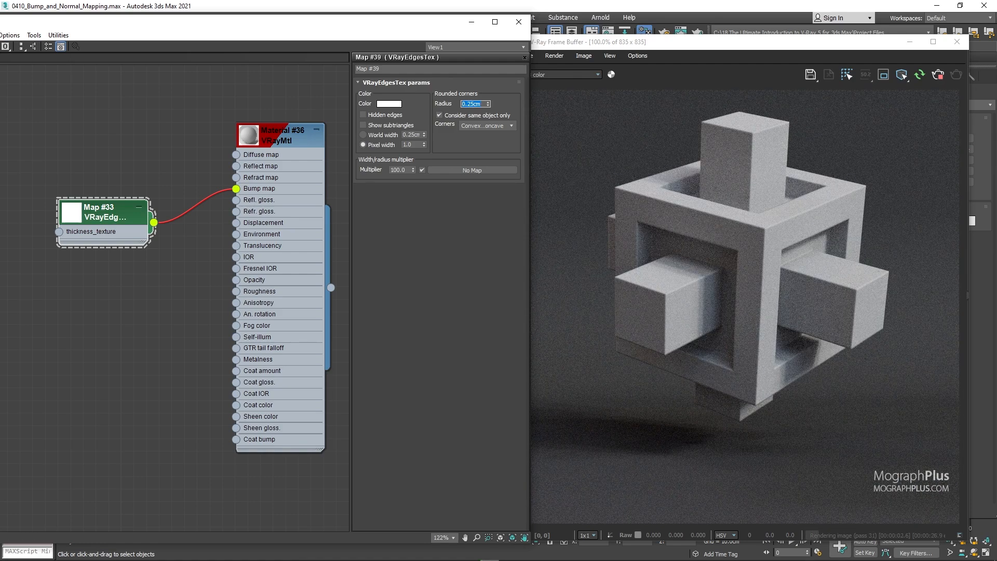
text(0)
key(Return)
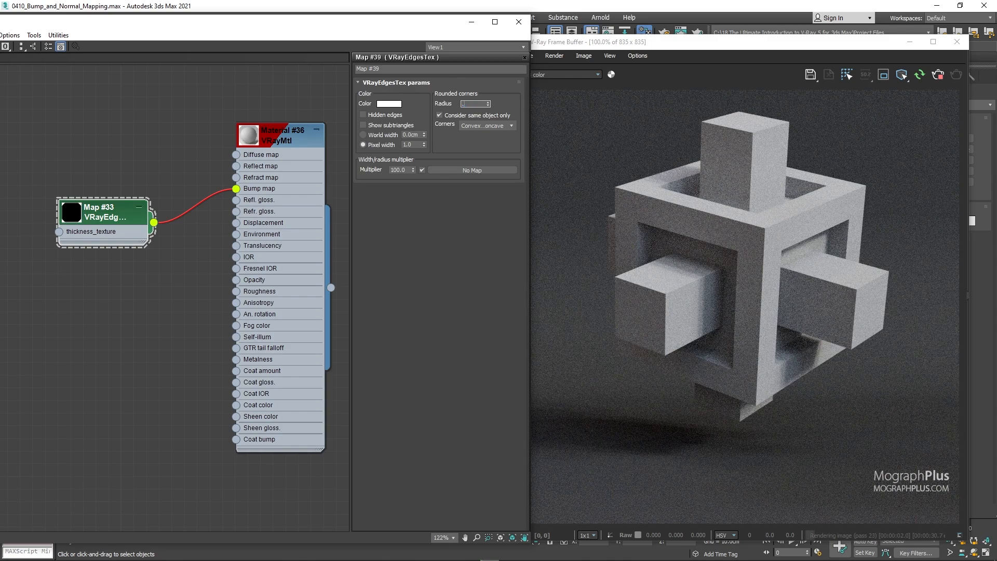
key(Return)
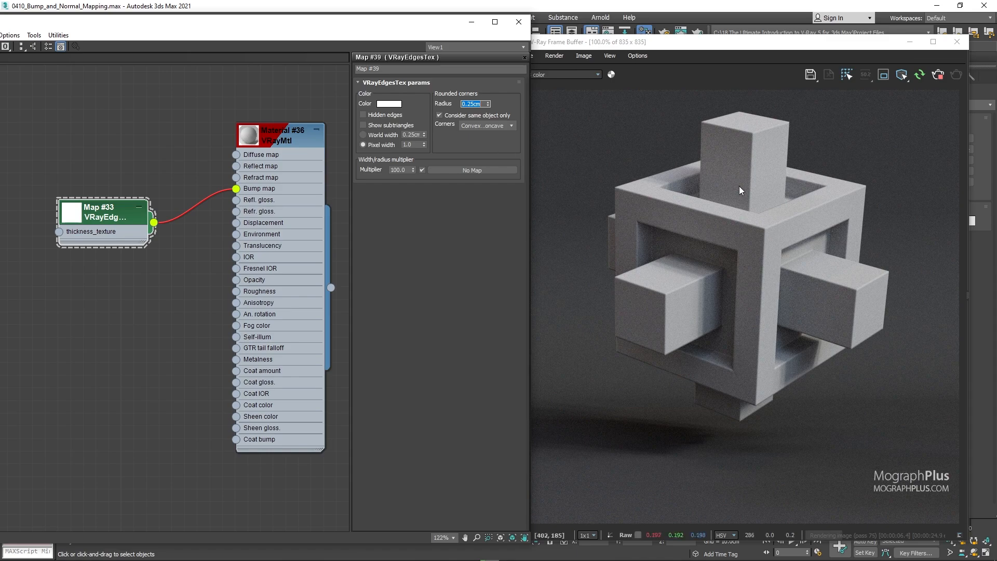
Step: Try the VRayEdgesTex map with Consider same object only disabled, and re-enable the option
drag(423, 27, 370, 22)
click(429, 112)
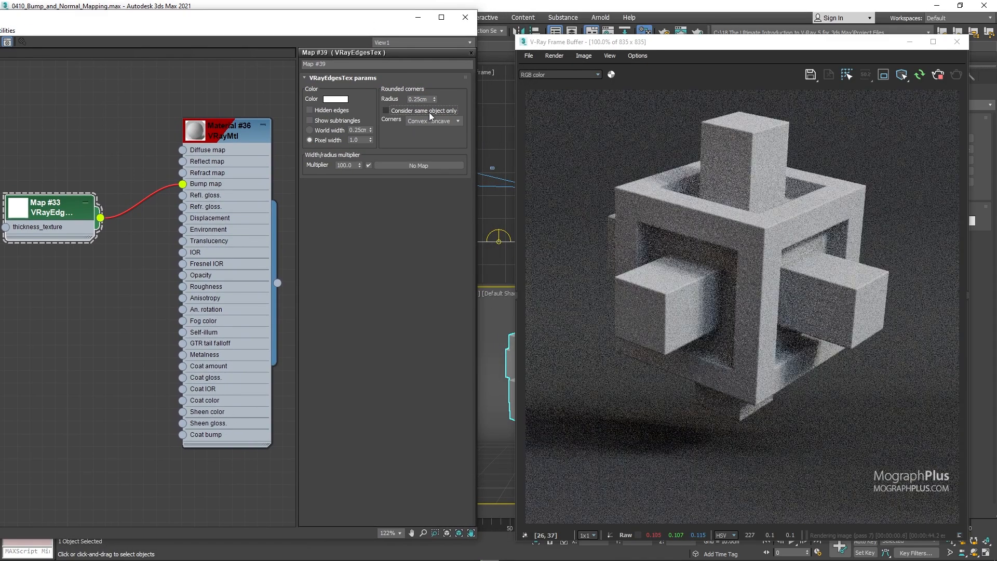
click(429, 113)
Step: Compare the rounded-corner modes of the VRayEdgesTex map, ending with Corners set to Concave only
click(439, 121)
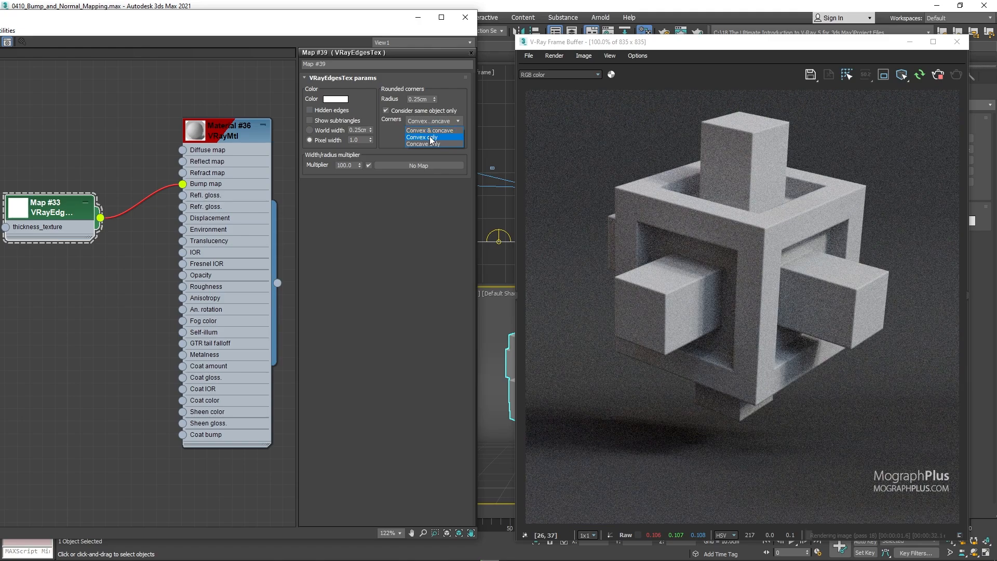
click(431, 131)
click(431, 120)
click(435, 143)
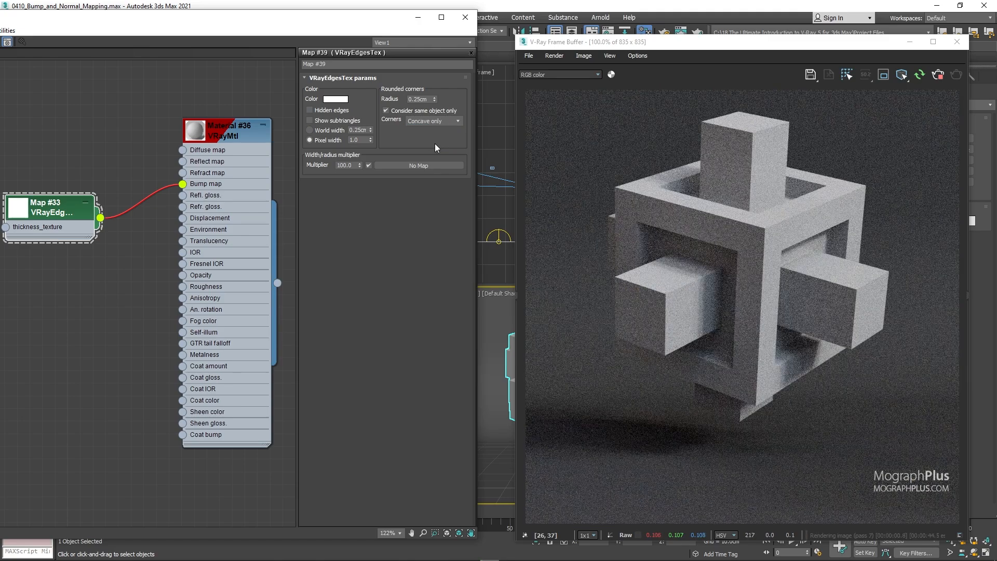